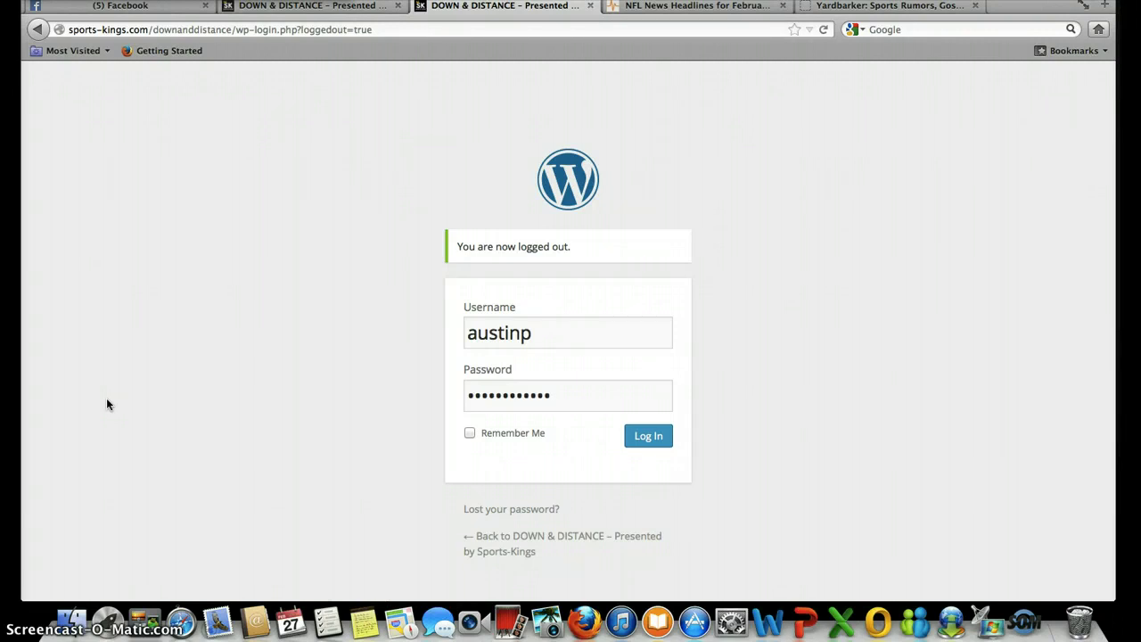
# - Log in to the WordPress admin and start a blank new post from Posts > Add New
pyautogui.click(657, 443)
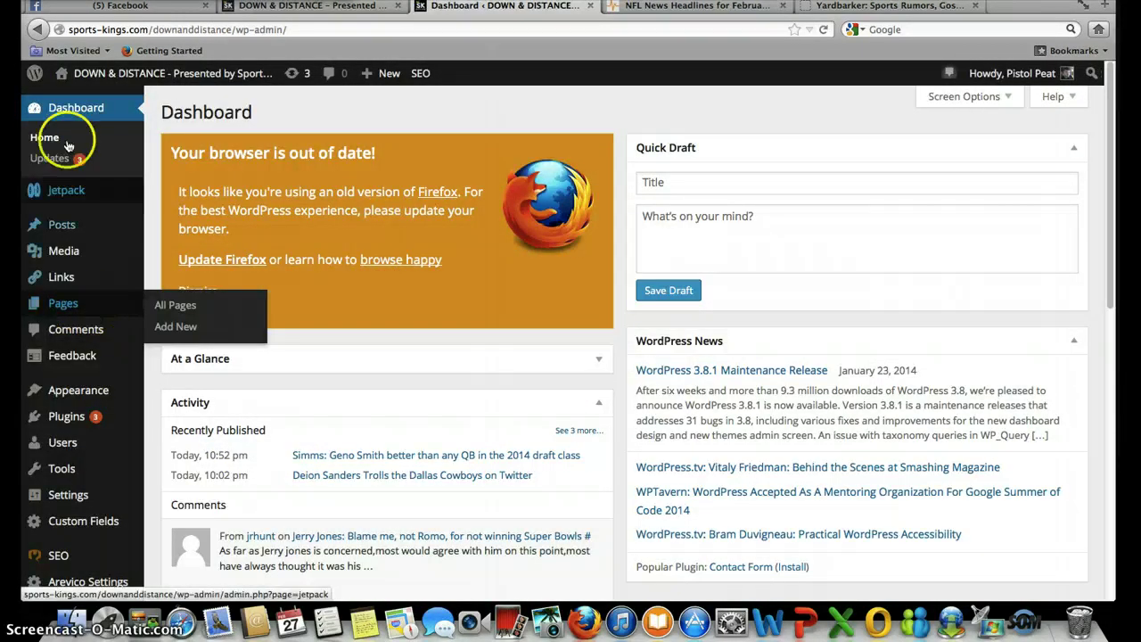
pyautogui.moveTo(40, 225)
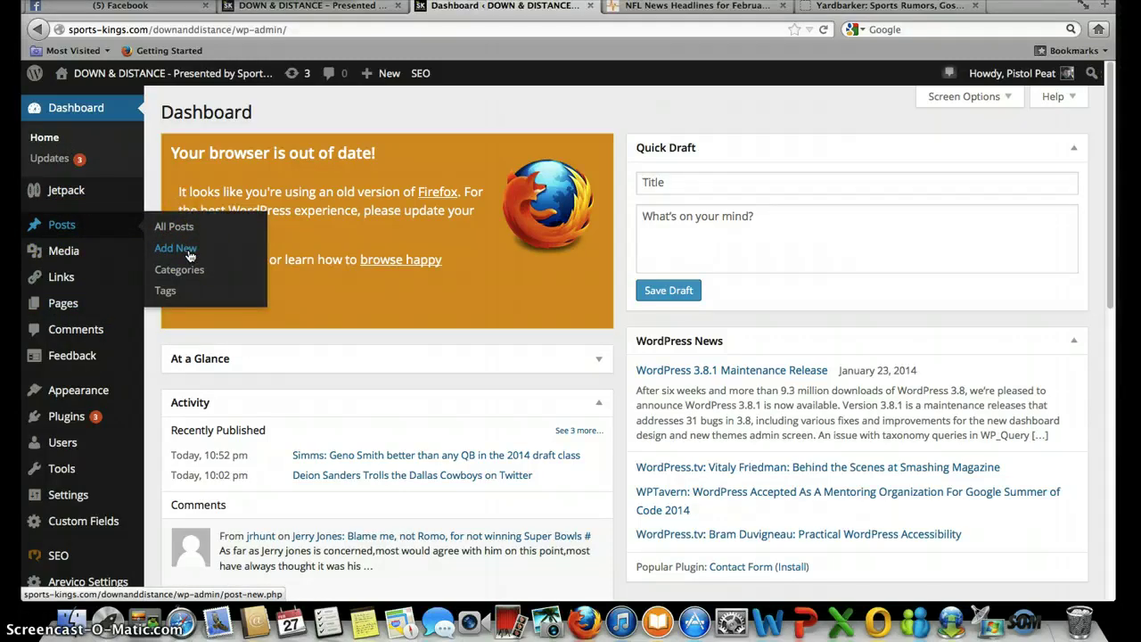
pyautogui.click(188, 254)
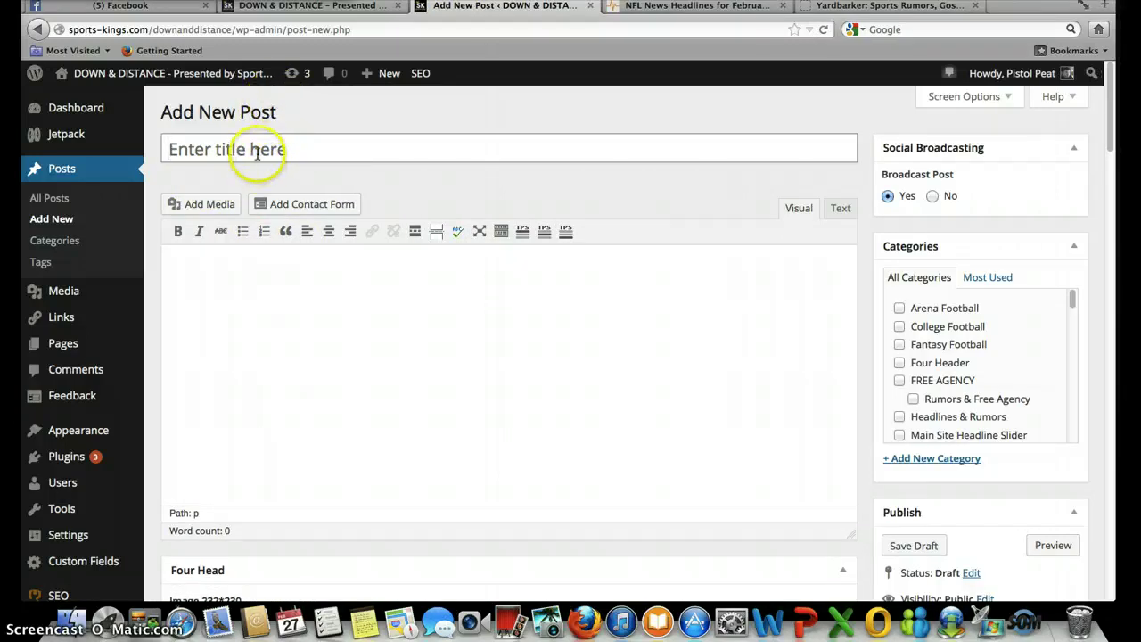
pyautogui.click(258, 154)
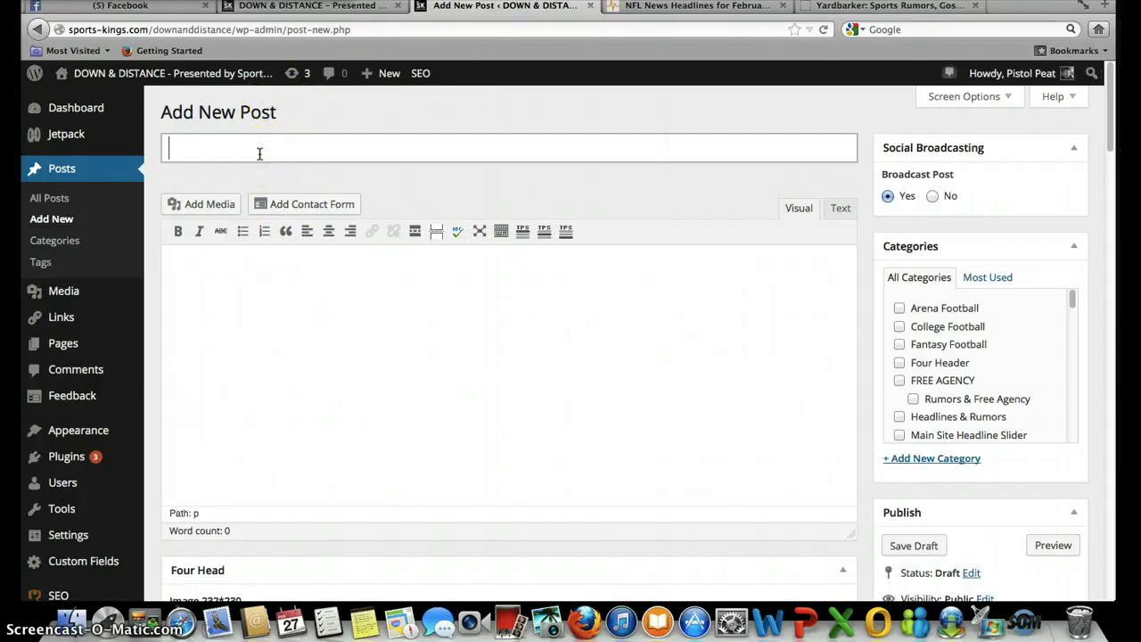
# - Title the post 'Your Headline Here' and move into the body
pyautogui.write('Your Headline Here')
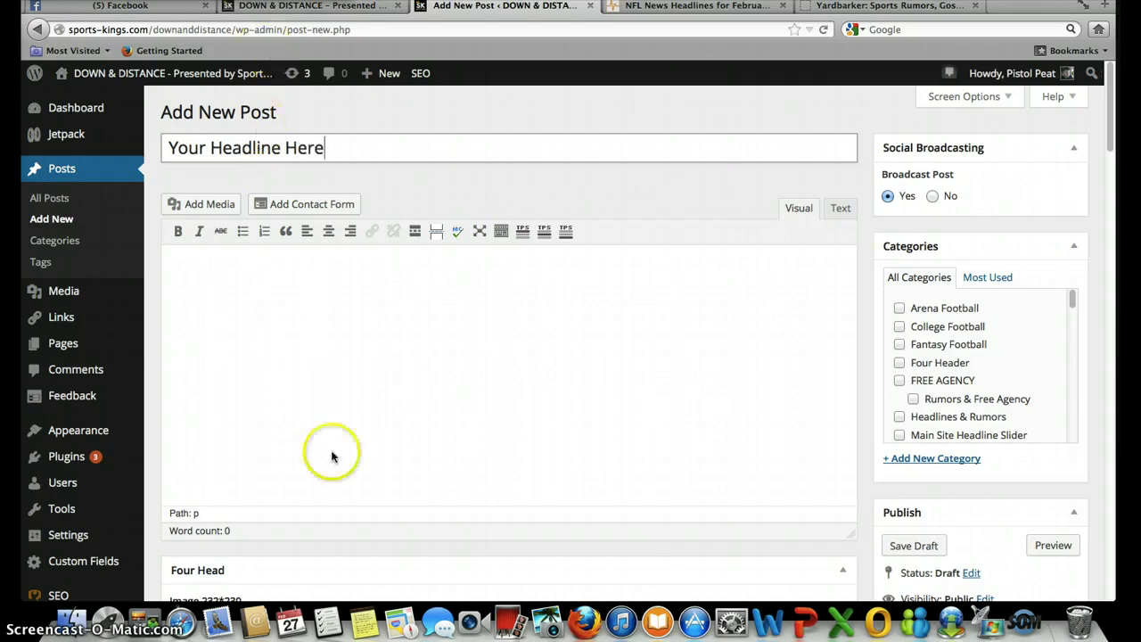
pyautogui.click(318, 332)
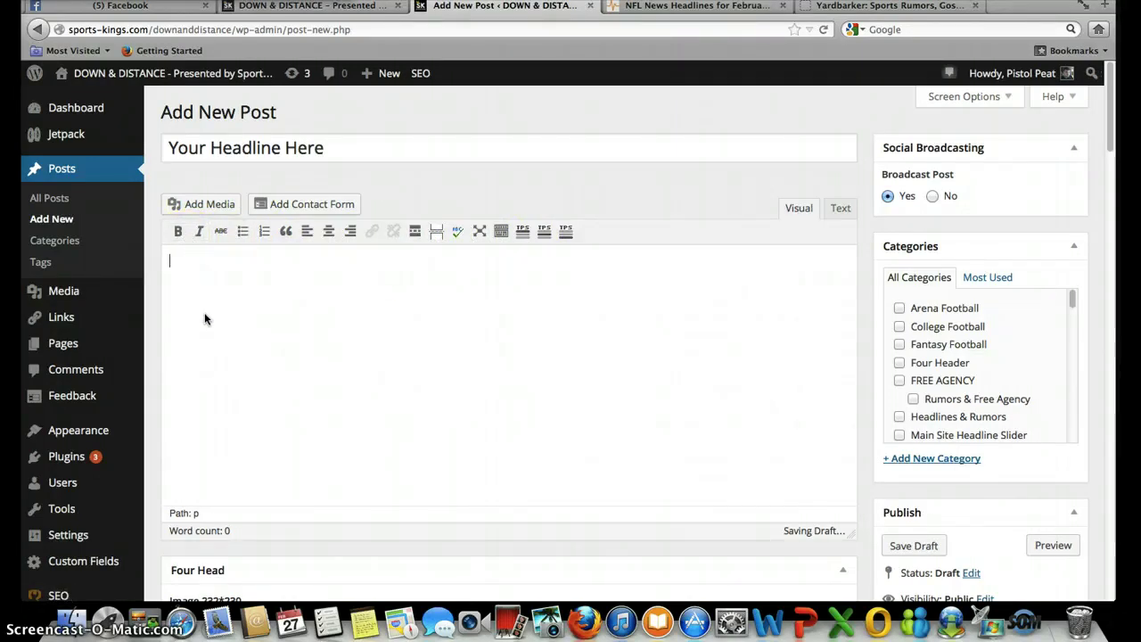
# - Type a 'Text' line and turn the word Quote into an indented blockquote
pyautogui.write('Text')
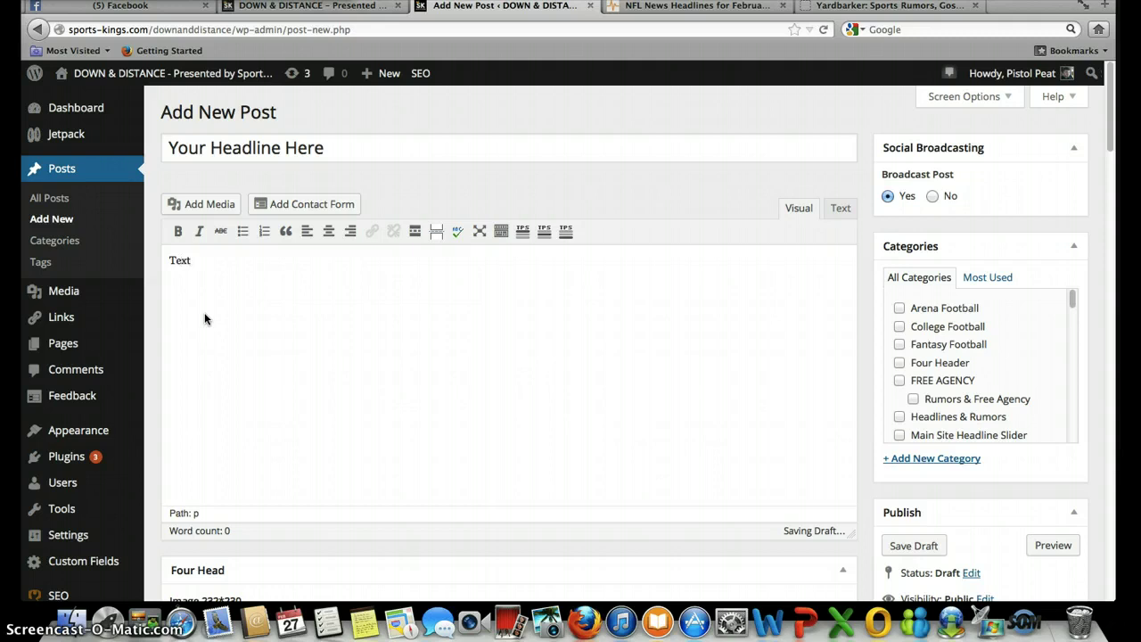
pyautogui.press('Return')
pyautogui.click(206, 321)
pyautogui.doubleClick(206, 321)
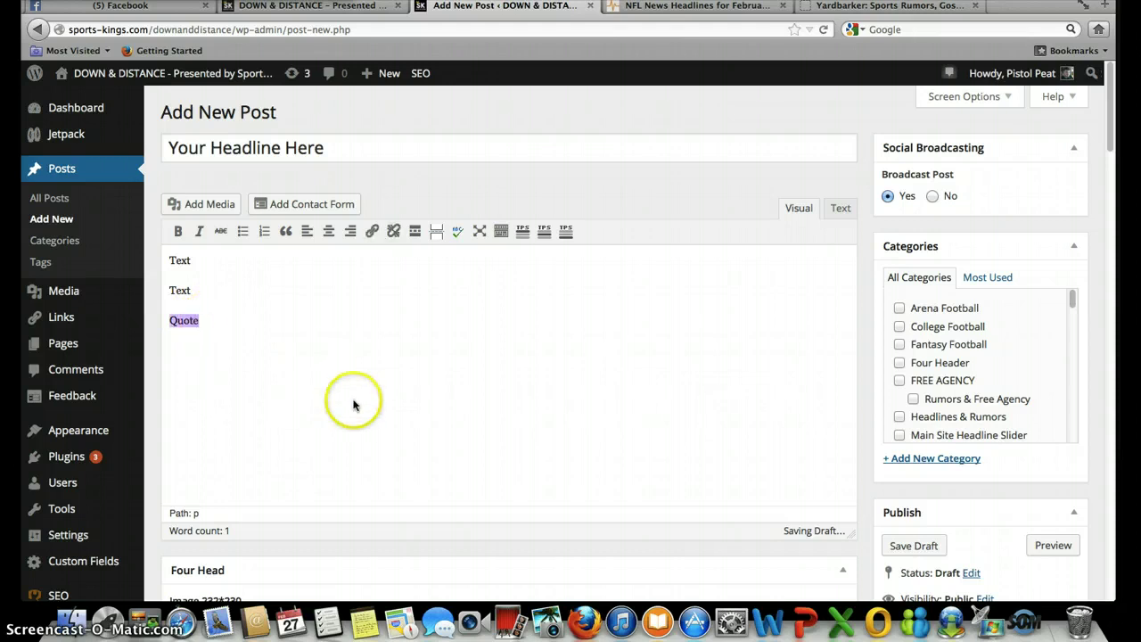
pyautogui.click(287, 232)
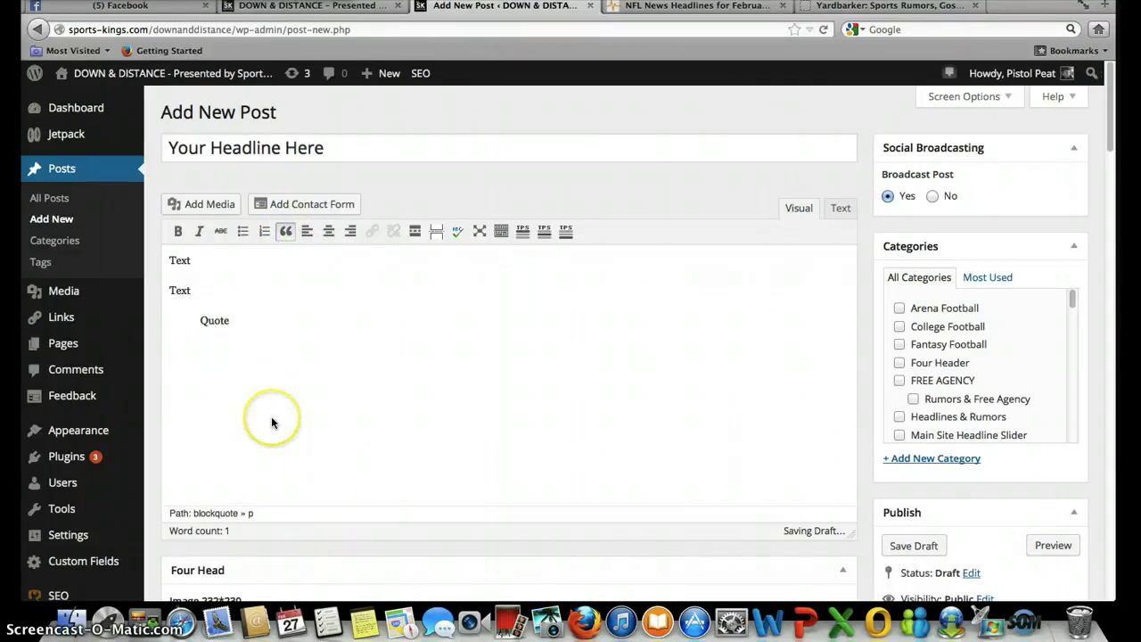
pyautogui.press('Return')
pyautogui.press('Return')
# - Add an empty centre-aligned paragraph above the first Text line
pyautogui.click(170, 260)
pyautogui.press('Return')
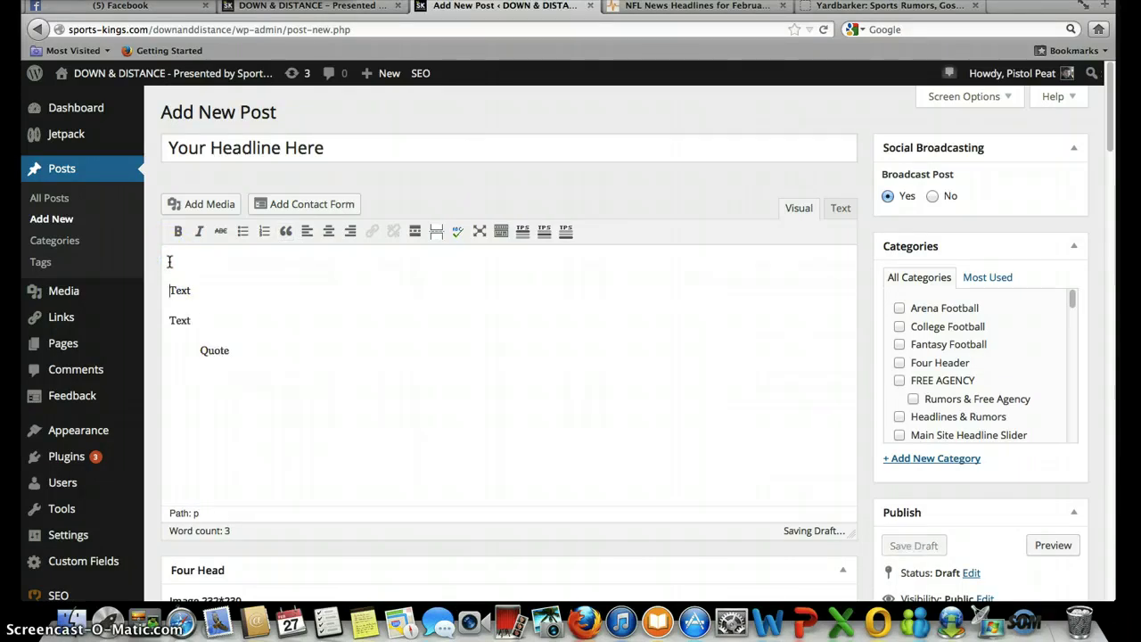
pyautogui.click(328, 230)
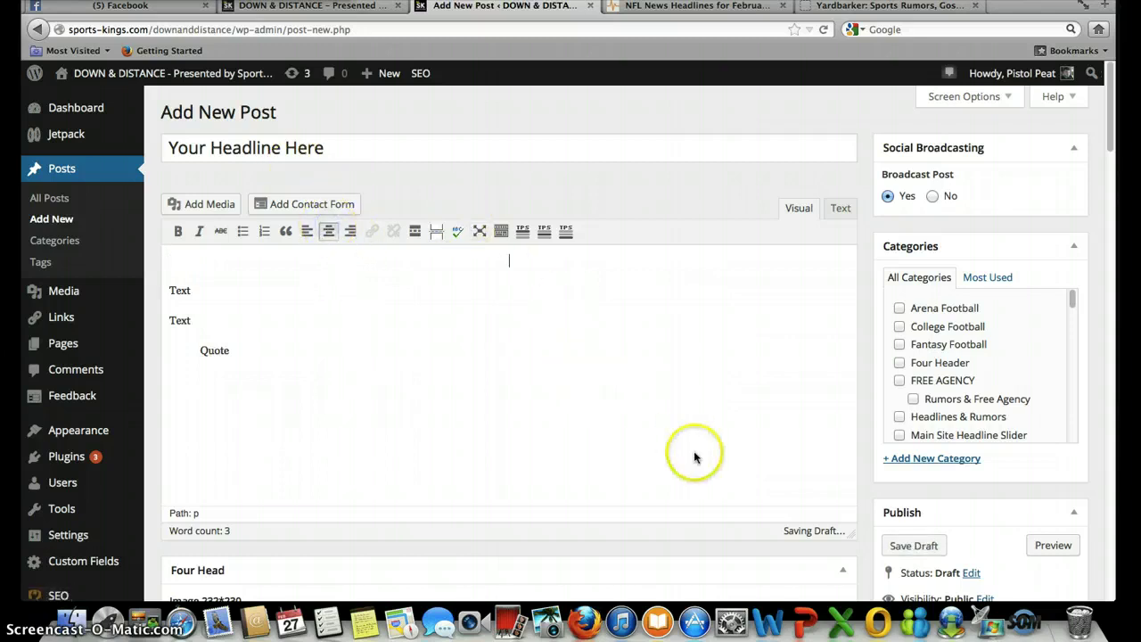
pyautogui.click(225, 203)
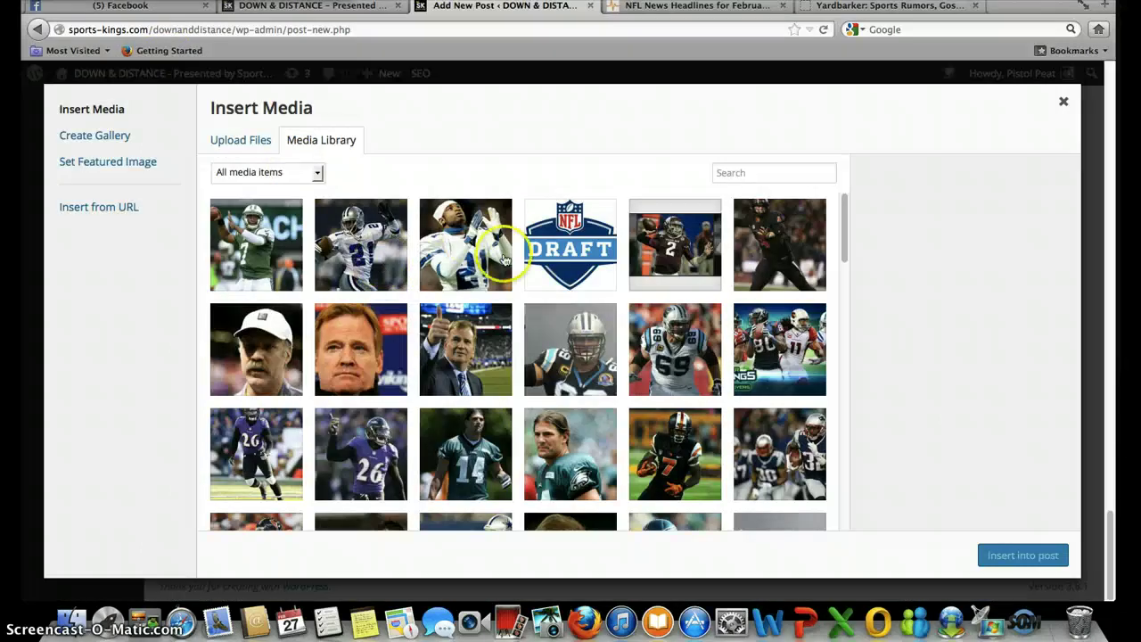
# - Insert the Sanders photo, centre-aligned, into the post
pyautogui.click(451, 223)
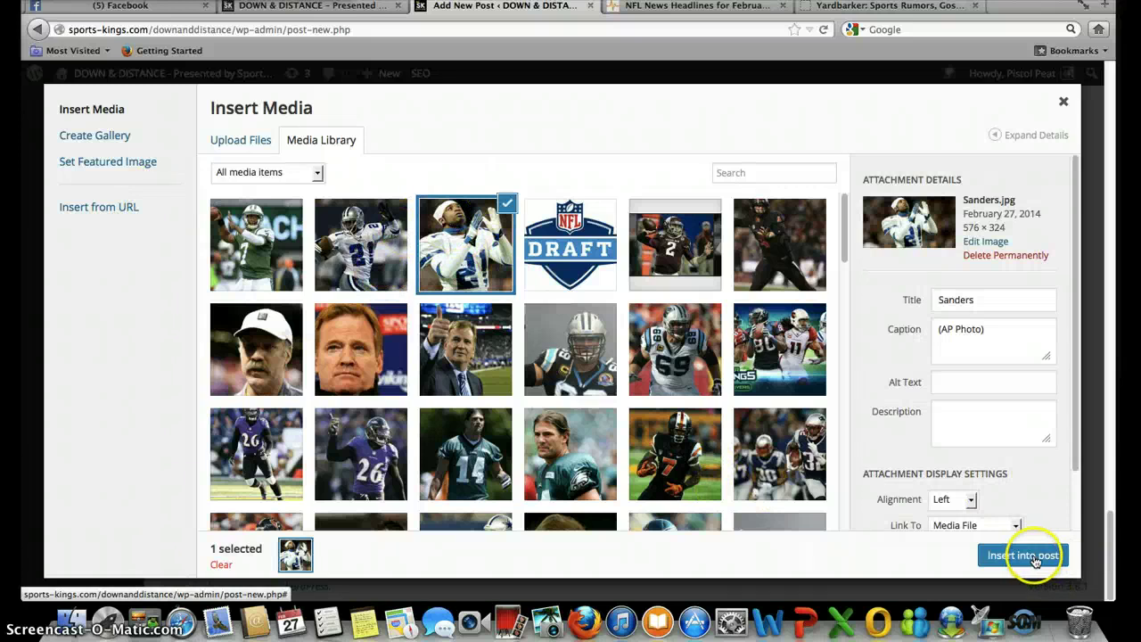
pyautogui.click(972, 500)
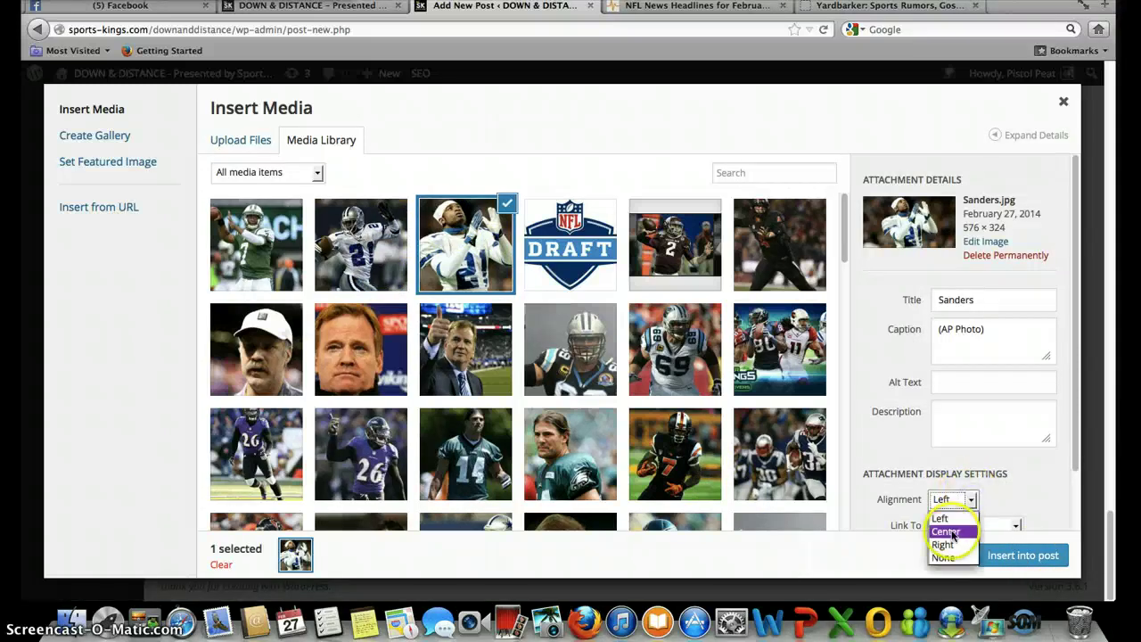
pyautogui.click(949, 528)
pyautogui.click(1022, 555)
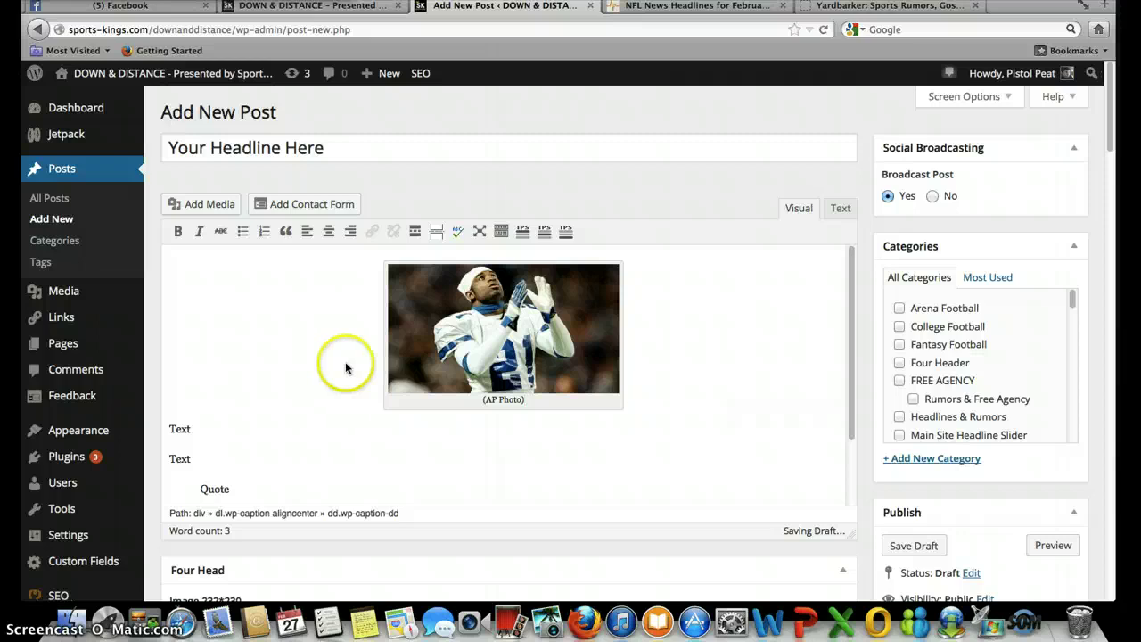
pyautogui.click(262, 373)
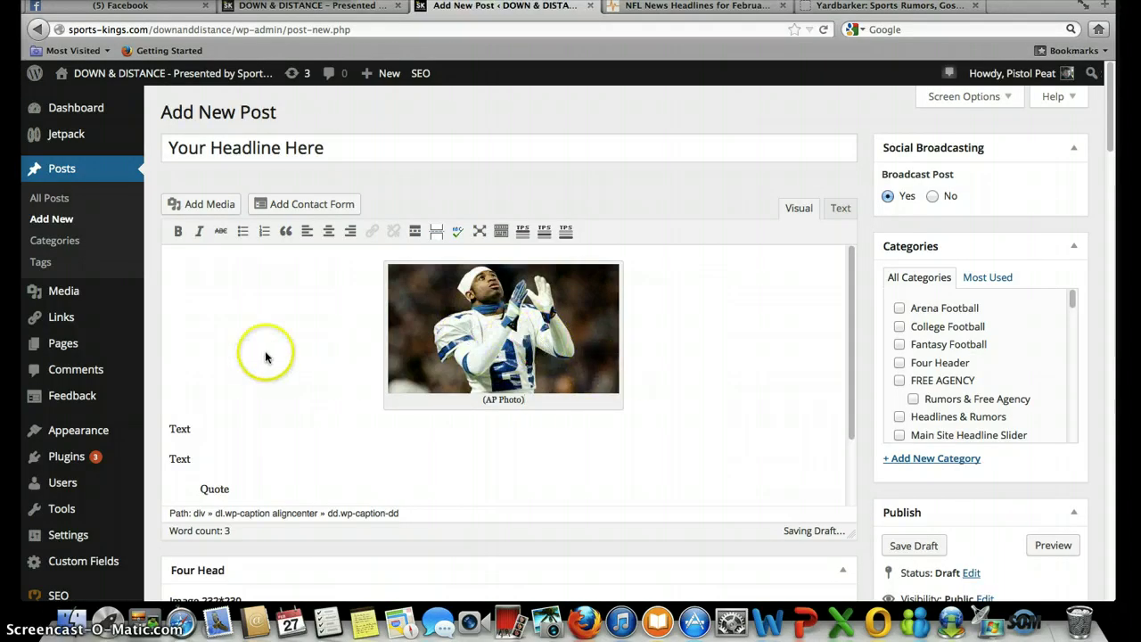
# - Check the inserted photo's edit settings and cancel without changes
pyautogui.click(523, 329)
pyautogui.click(408, 284)
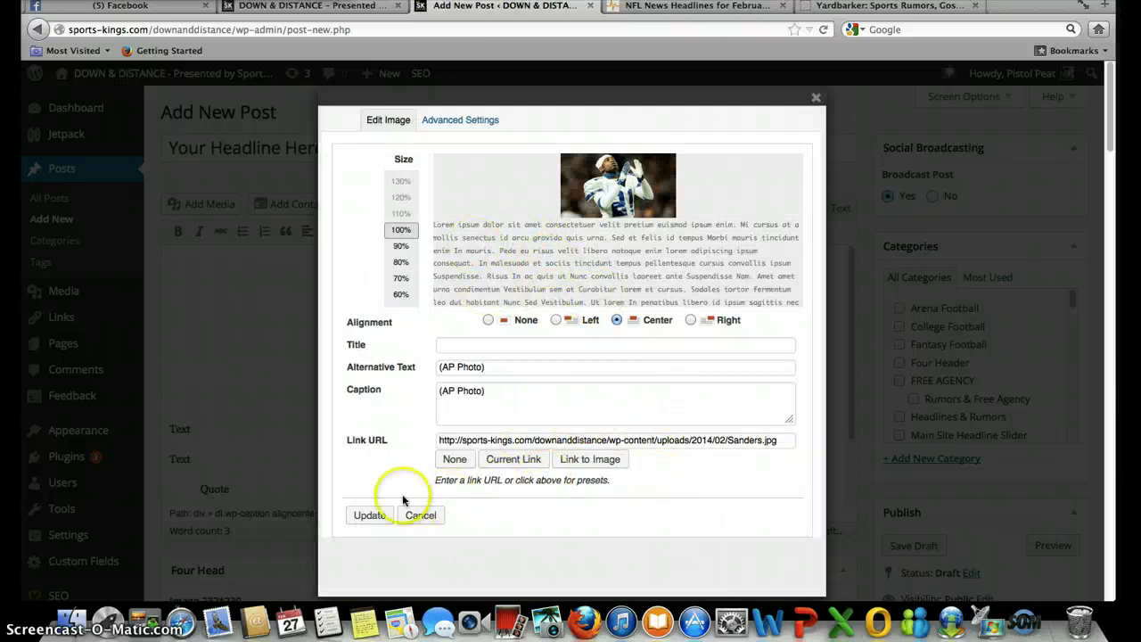
pyautogui.click(424, 515)
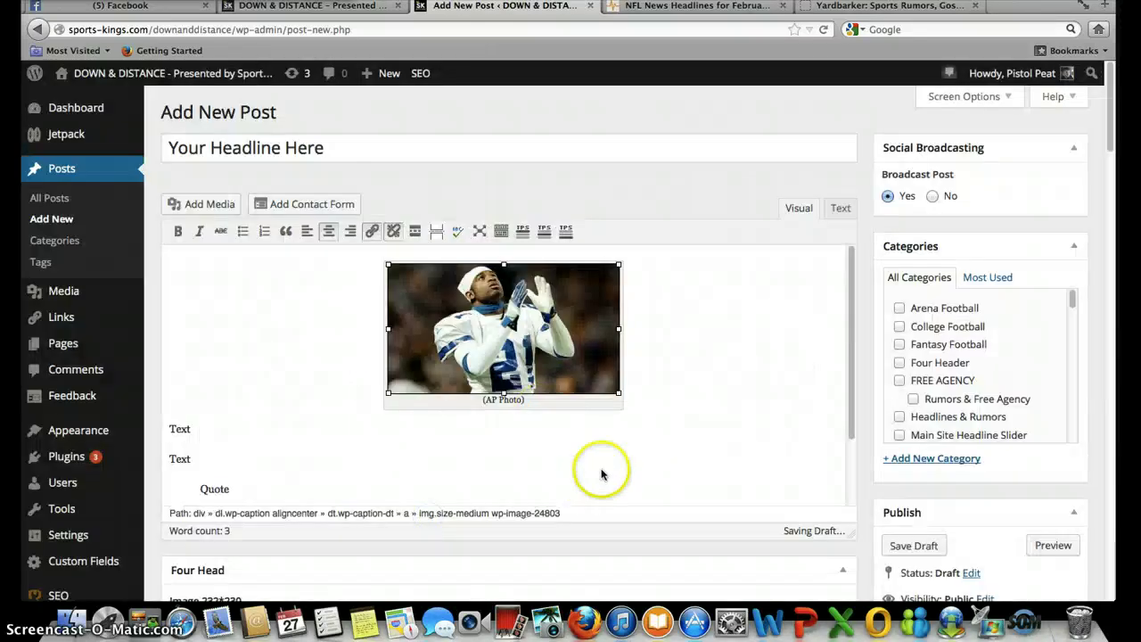
pyautogui.click(735, 379)
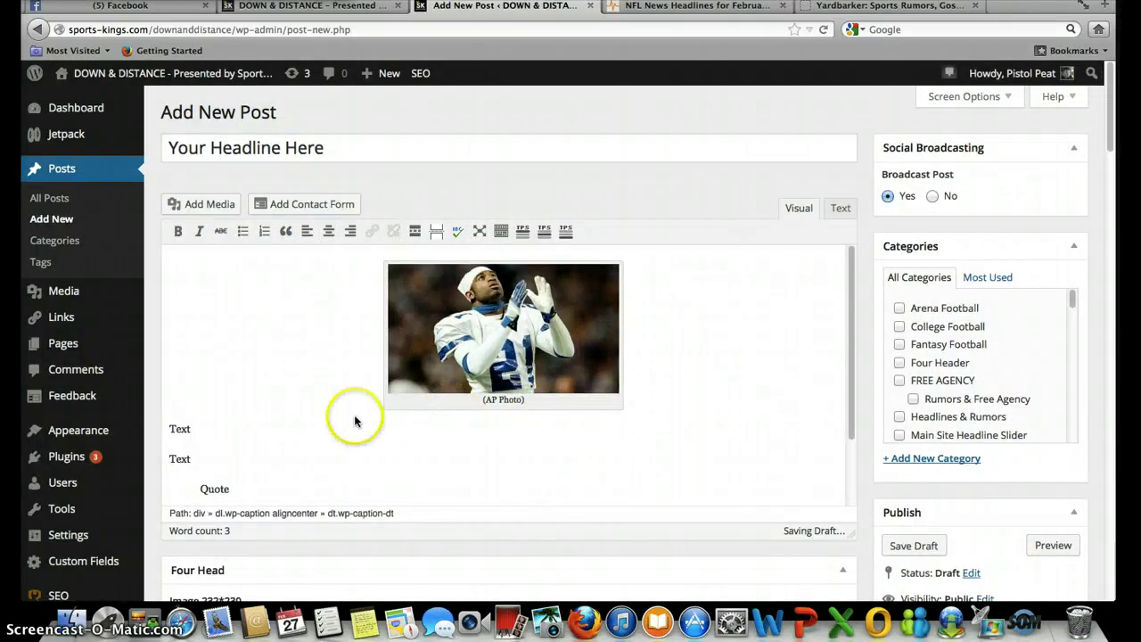
pyautogui.scroll(-2, 166, 333)
# - Below the quote, leave the blockquote and add another 'Text' line plus new paragraphs
pyautogui.click(302, 471)
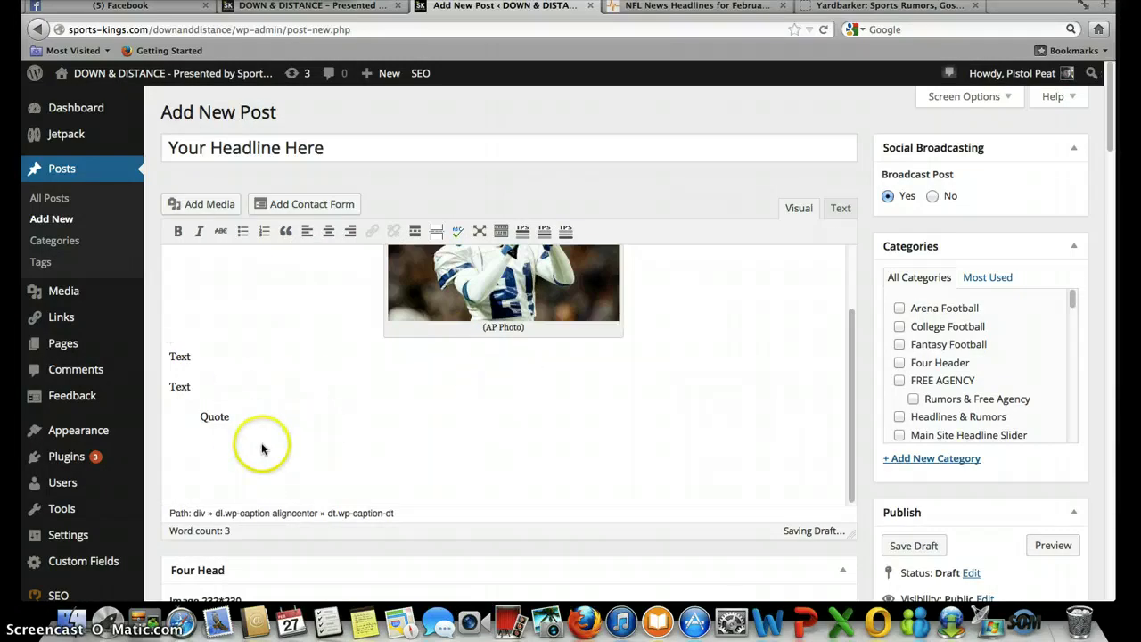
pyautogui.click(211, 445)
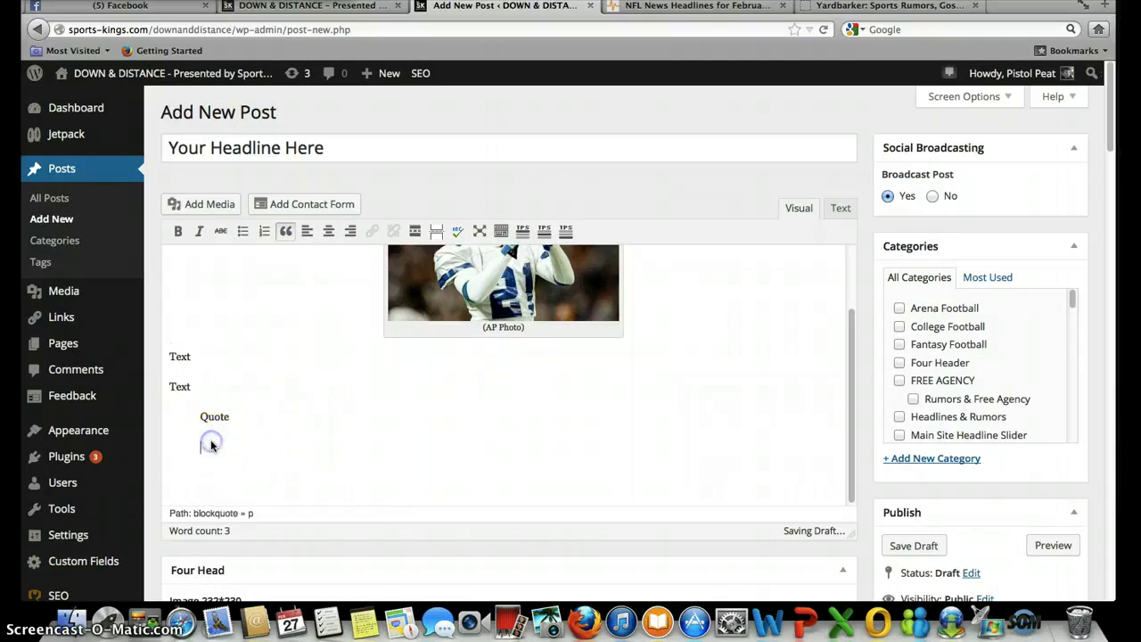
pyautogui.click(286, 234)
pyautogui.write('T')
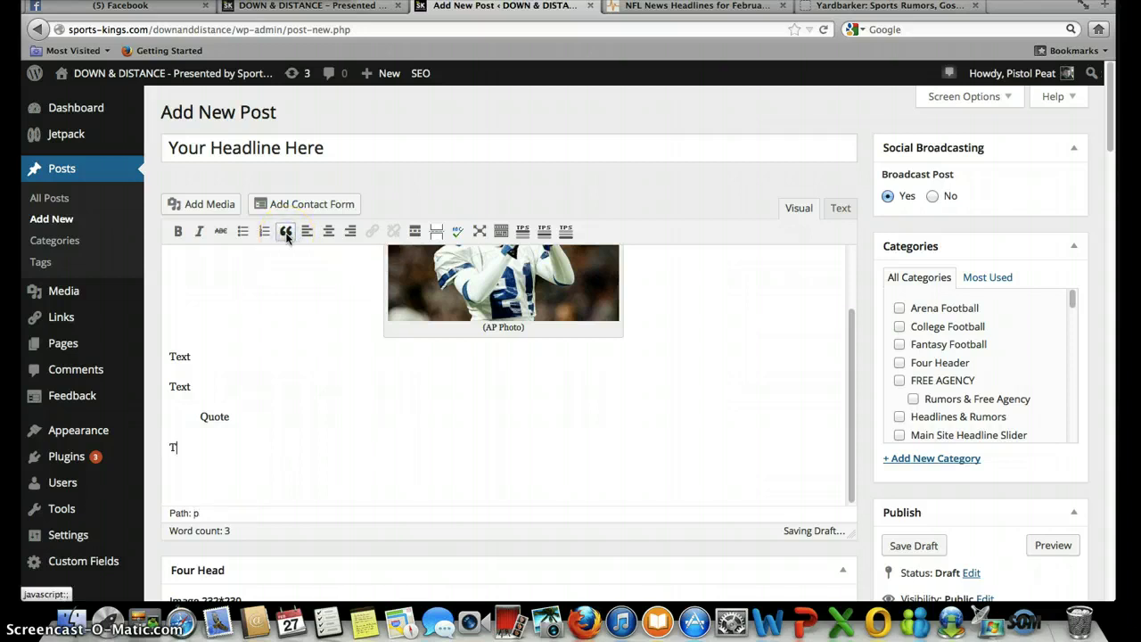
pyautogui.write('ext')
pyautogui.press('Return')
pyautogui.write('Text')
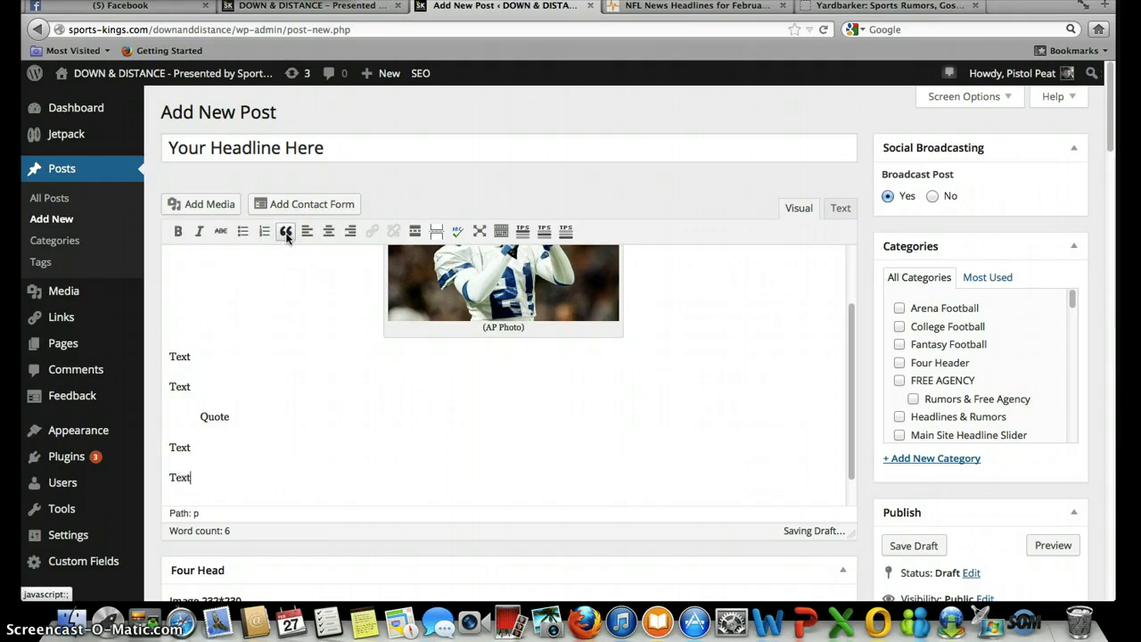
pyautogui.press('Return')
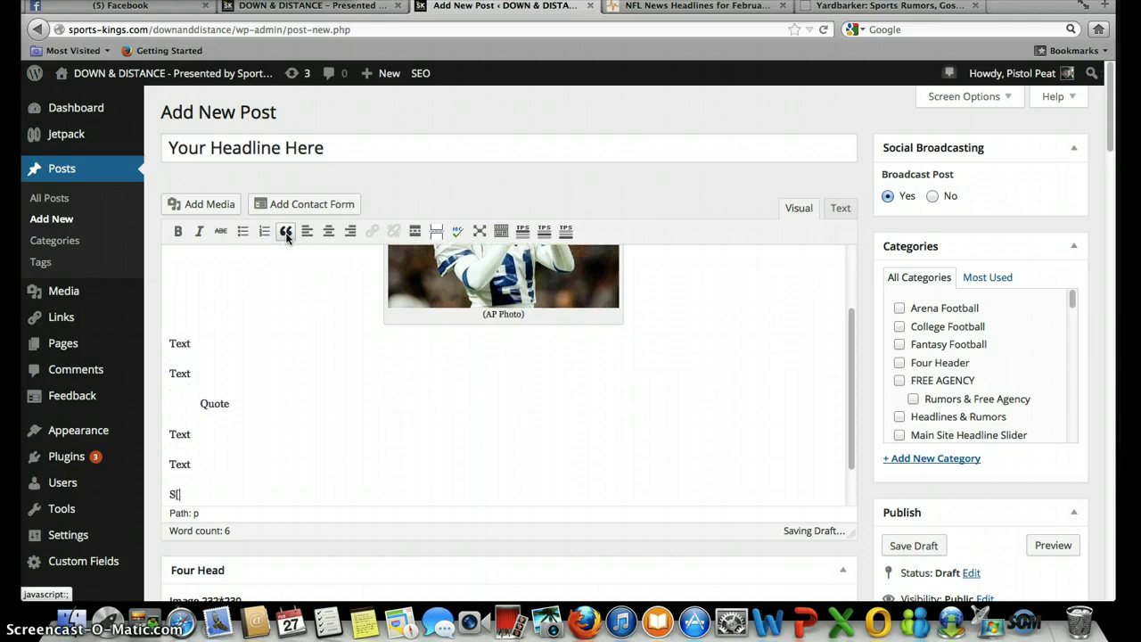
# - Type the Sports-Kings Down and Distance contributor line ending in the writer's Twitter handle, and select the handle
pyautogui.write('Sportw')
pyautogui.press('BackSpace')
pyautogui.write('s-Kings')
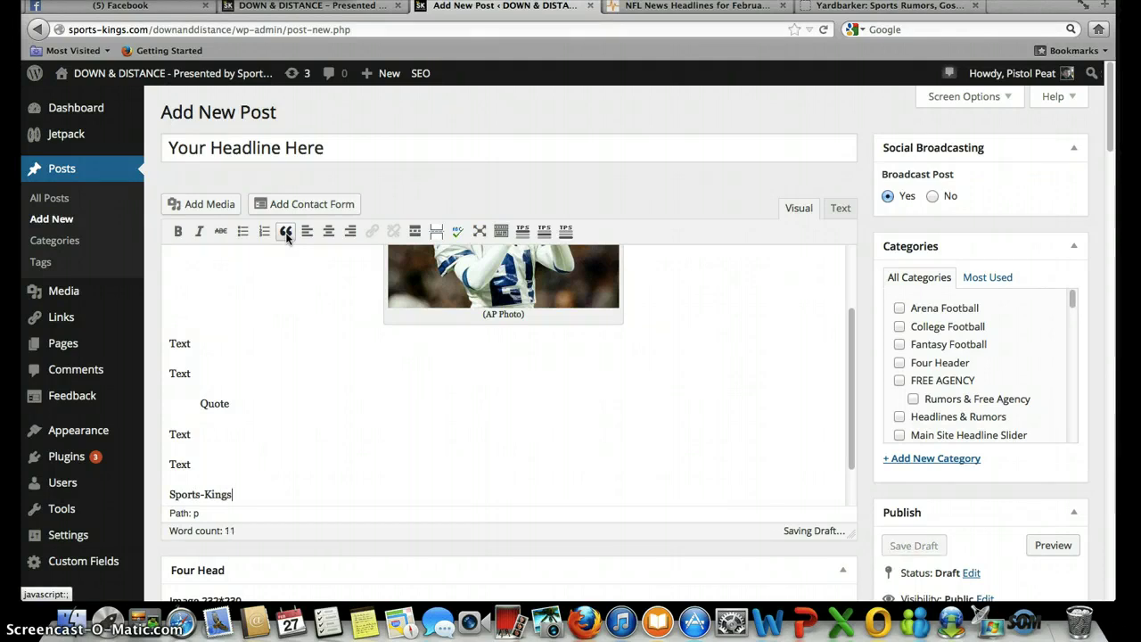
pyautogui.write(' Down and')
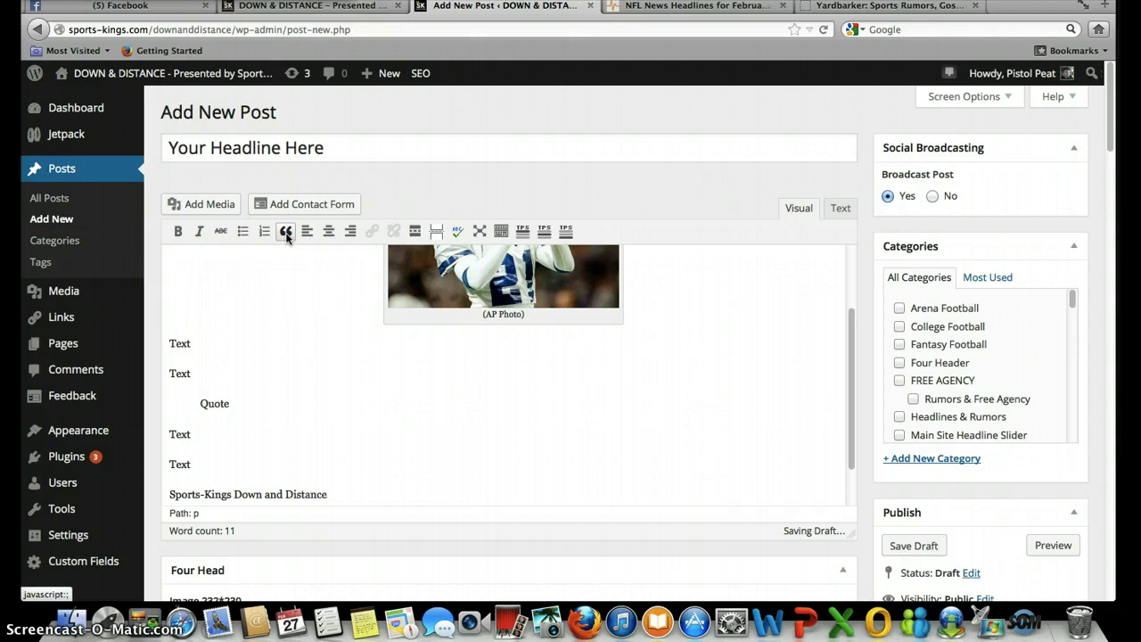
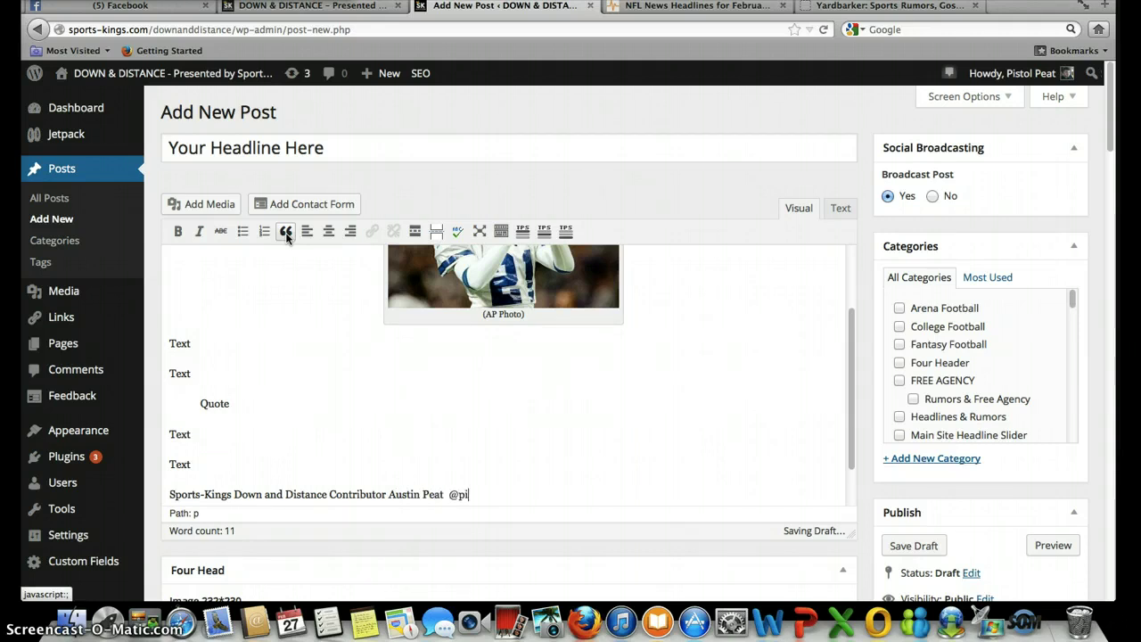
pyautogui.write('PistolPeat1')
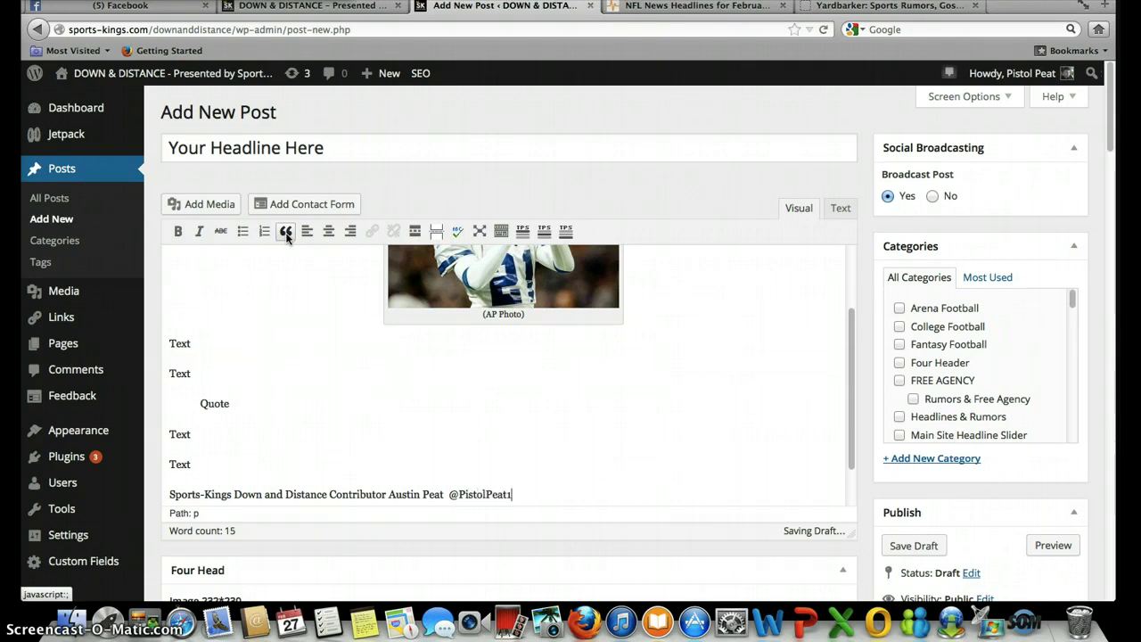
pyautogui.press('BackSpace')
pyautogui.write('187')
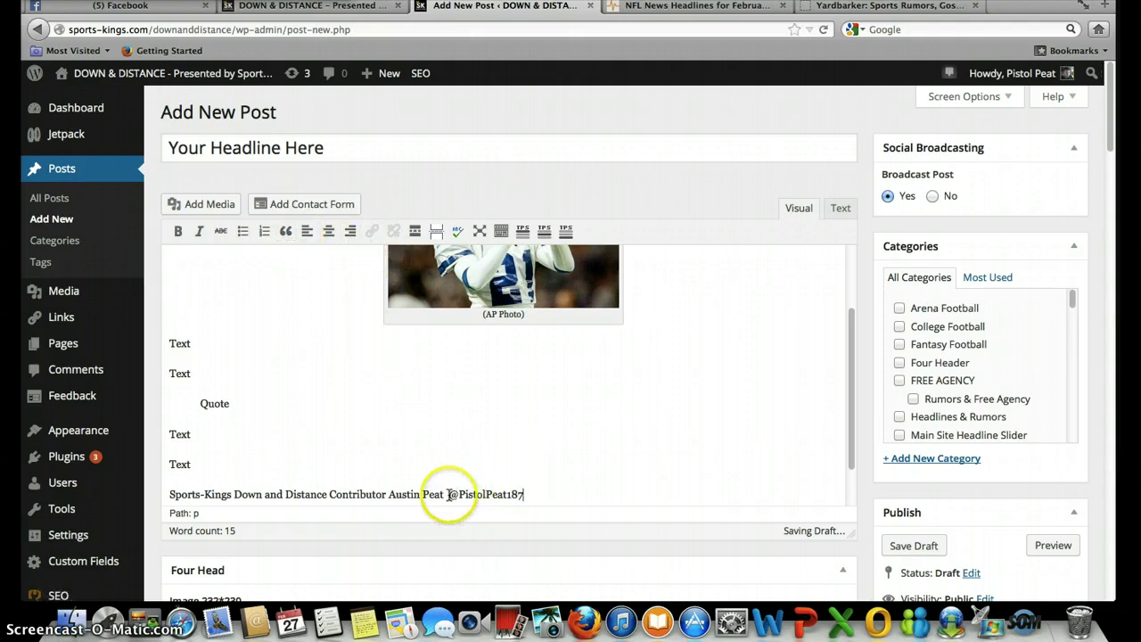
pyautogui.moveTo(450, 496); pyautogui.dragTo(520, 492)
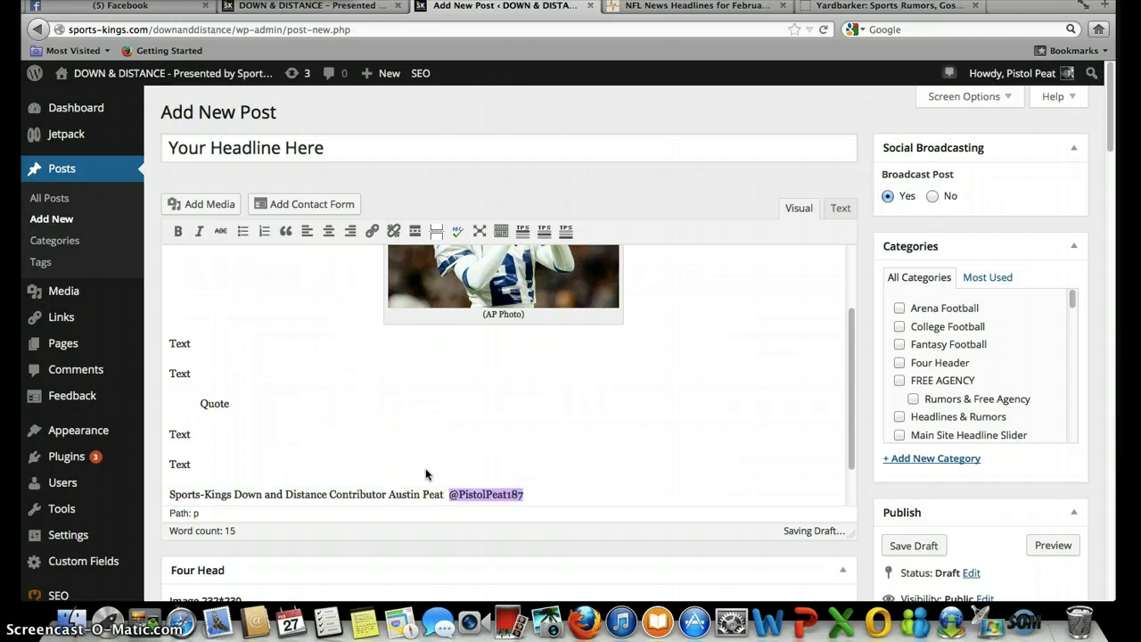
pyautogui.moveTo(521, 512); pyautogui.dragTo(501, 478)
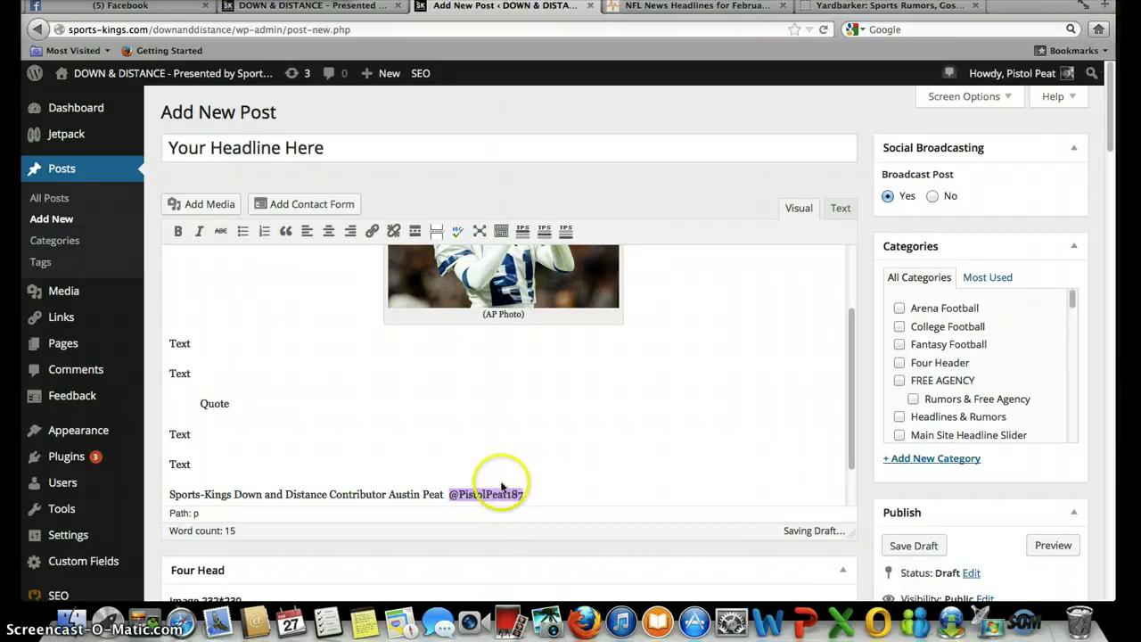
pyautogui.click(373, 232)
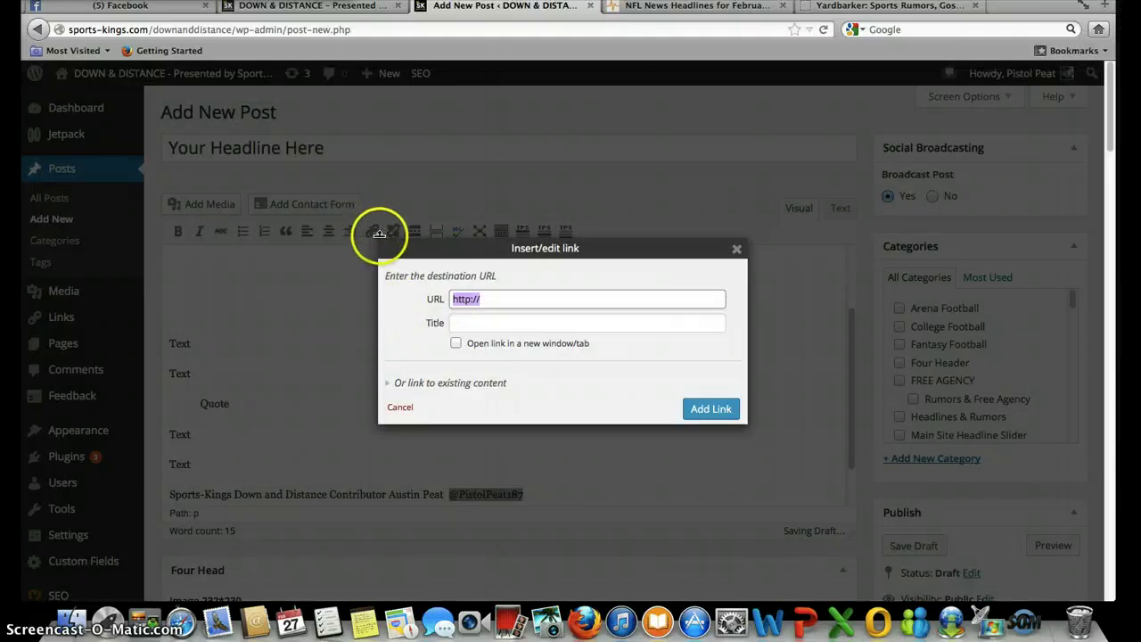
pyautogui.click(351, 302)
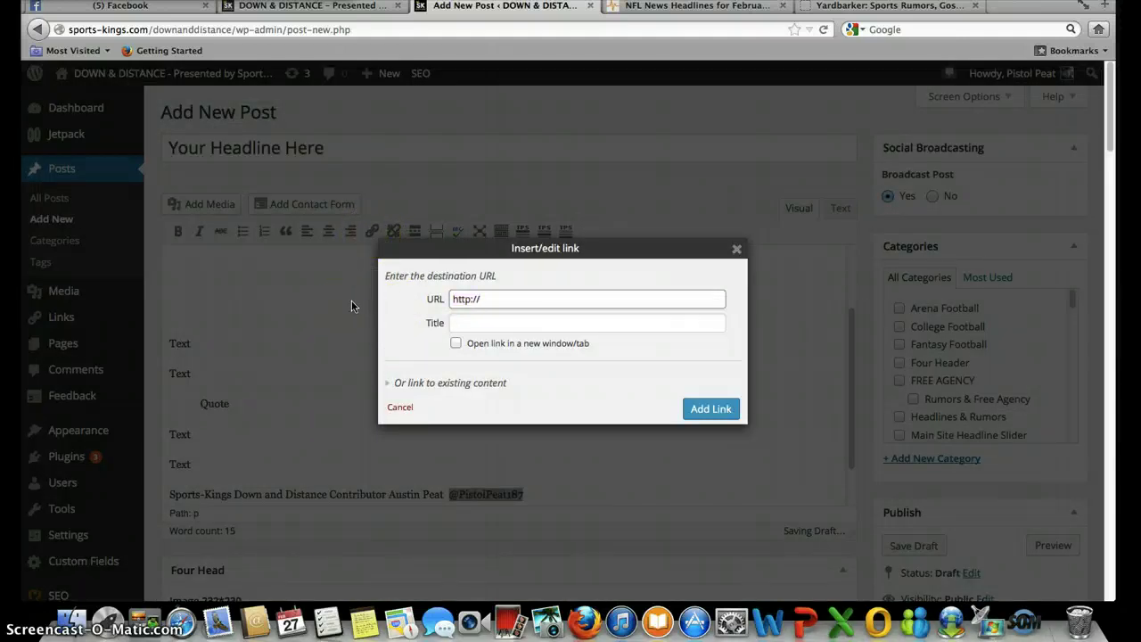
pyautogui.write('www.twitter.com/pistolp')
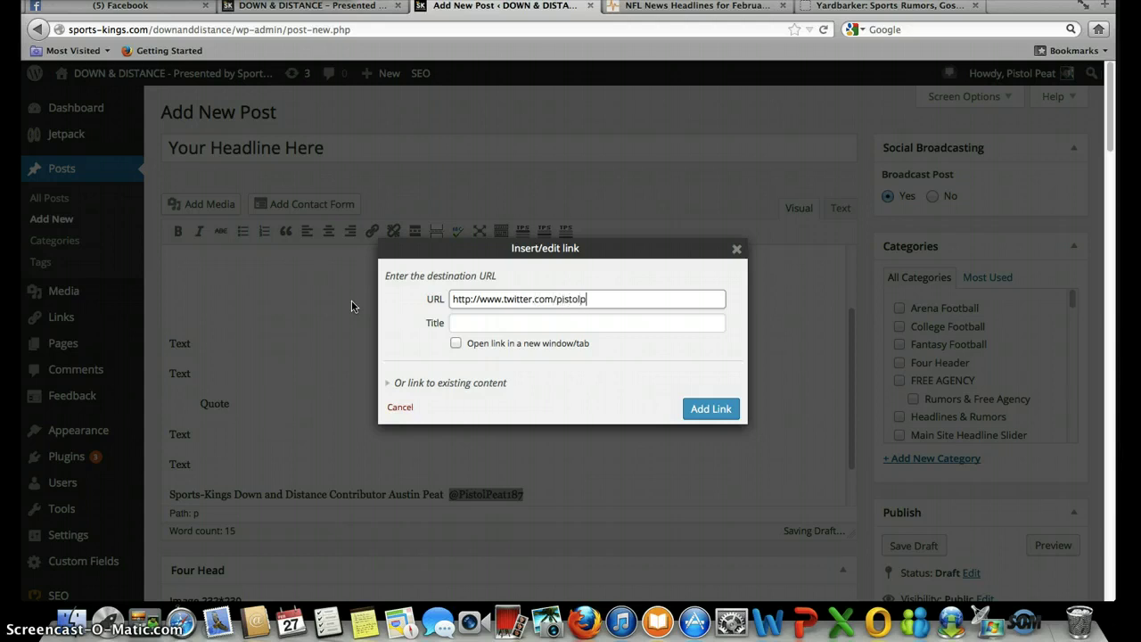
pyautogui.write('7')
pyautogui.click(704, 409)
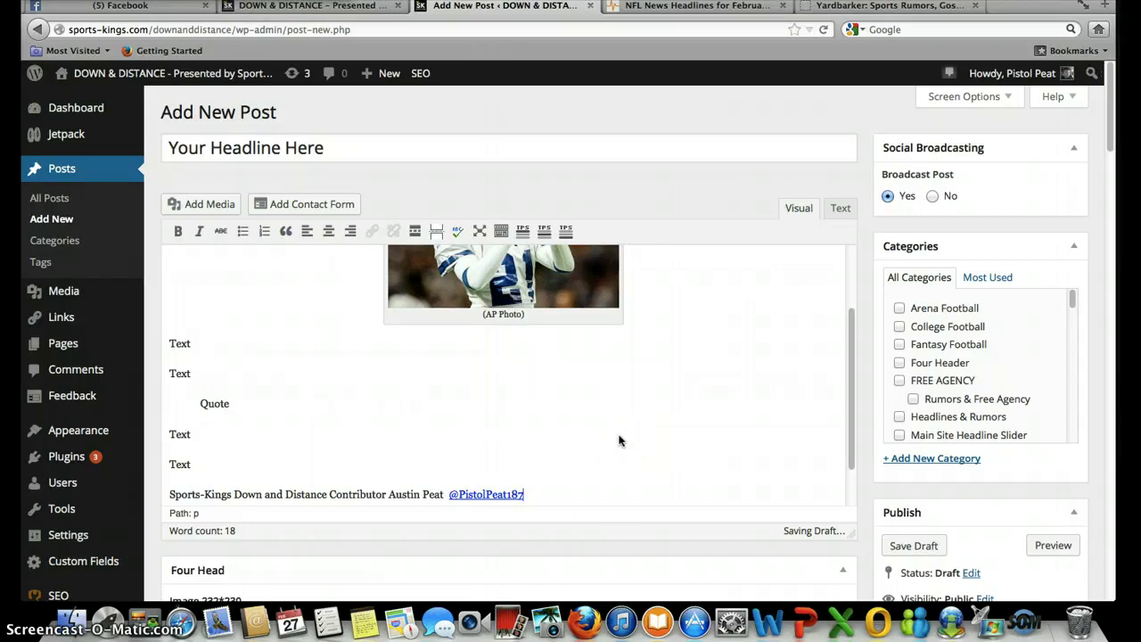
# - Scroll the Add New Post editor down to the Categories box
pyautogui.click(528, 479)
pyautogui.click(268, 437)
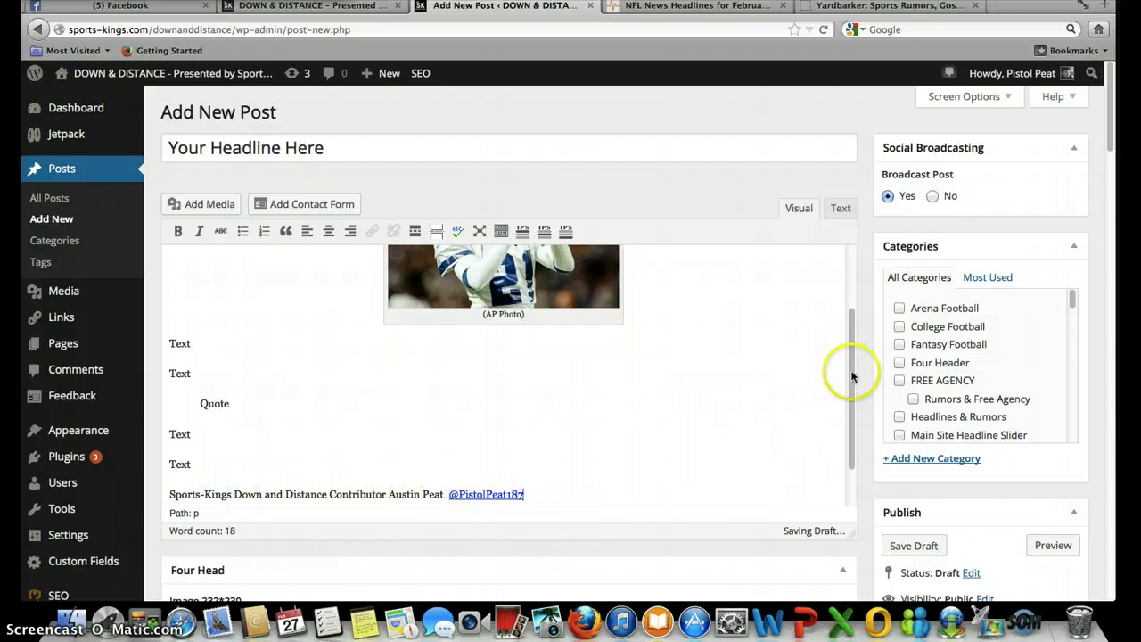
pyautogui.moveTo(853, 373); pyautogui.dragTo(854, 312)
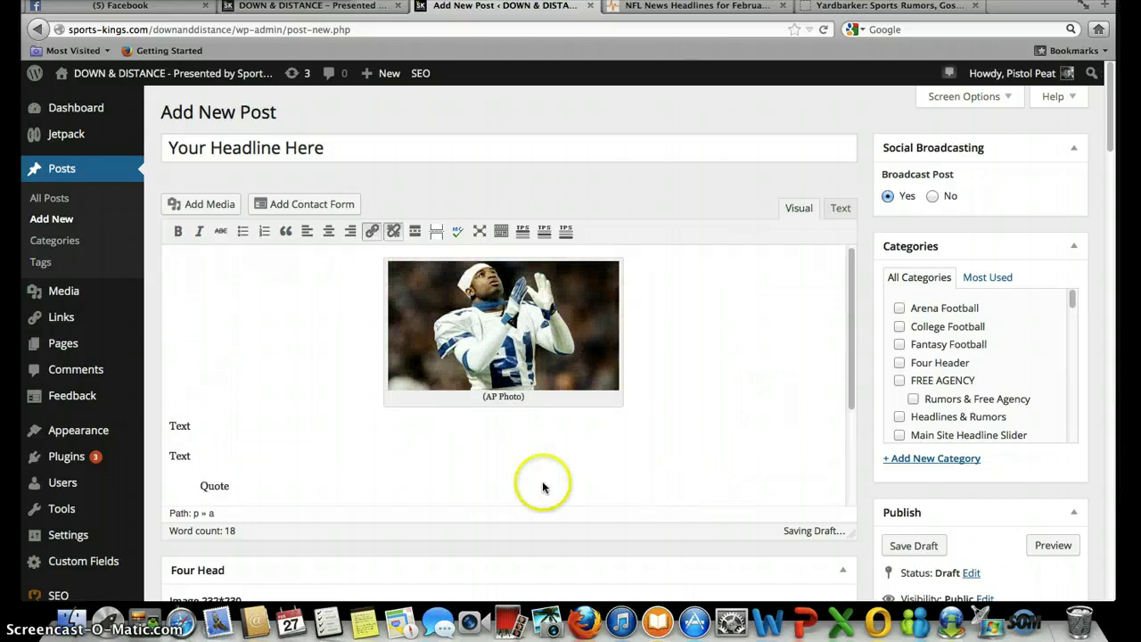
pyautogui.scroll(-3, 268, 408)
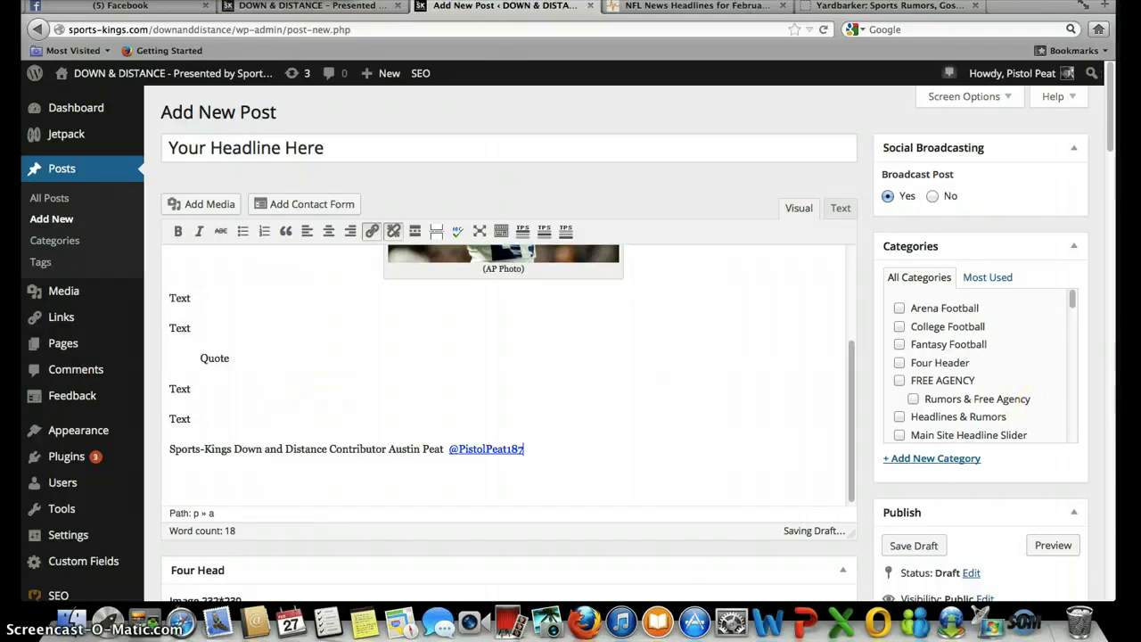
pyautogui.scroll(-2, 1097, 269)
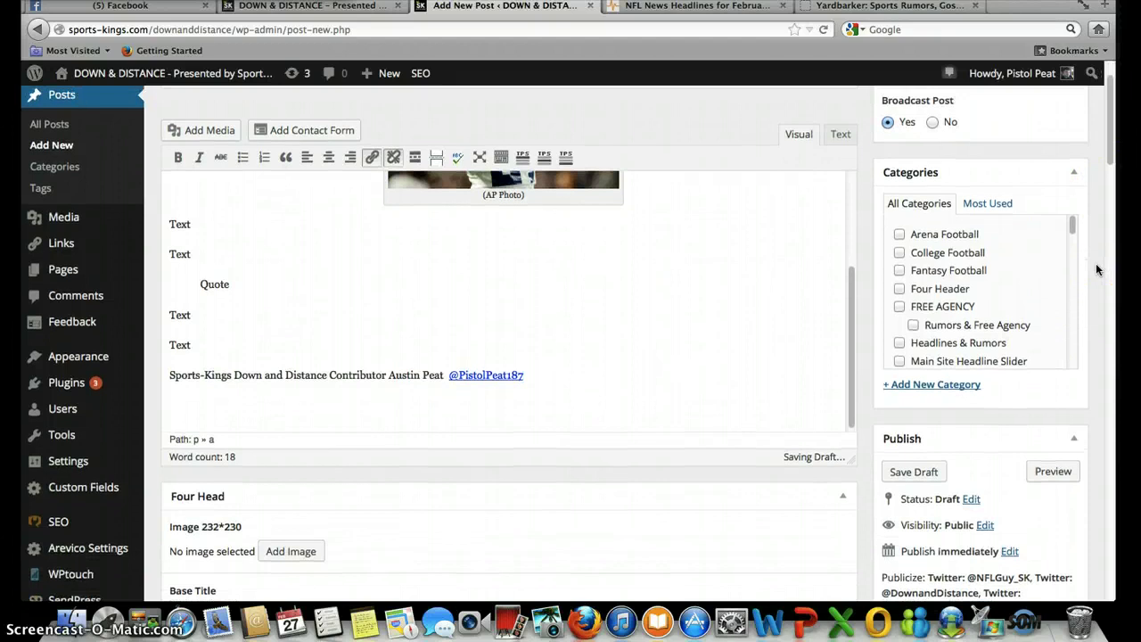
pyautogui.scroll(2, 1096, 269)
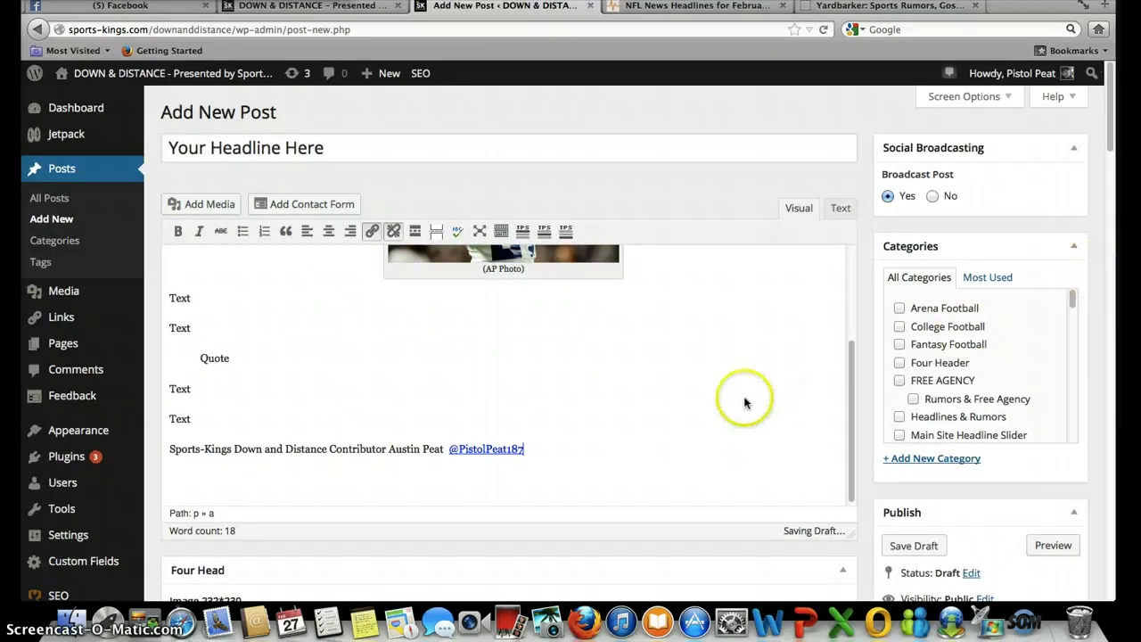
pyautogui.scroll(3, 742, 402)
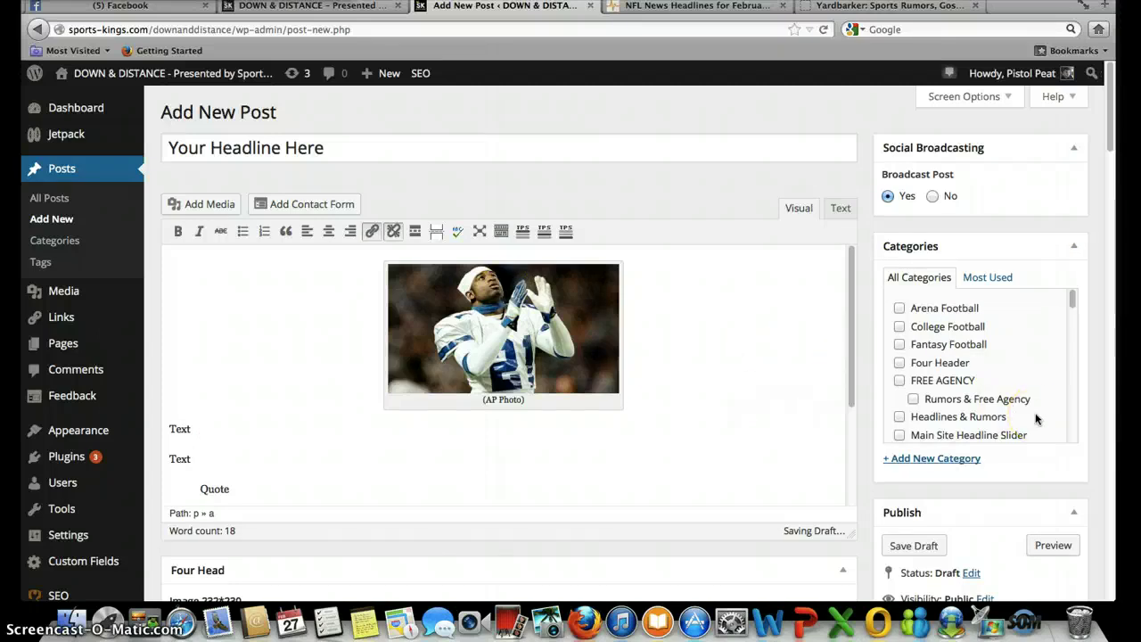
pyautogui.scroll(-5, 1036, 419)
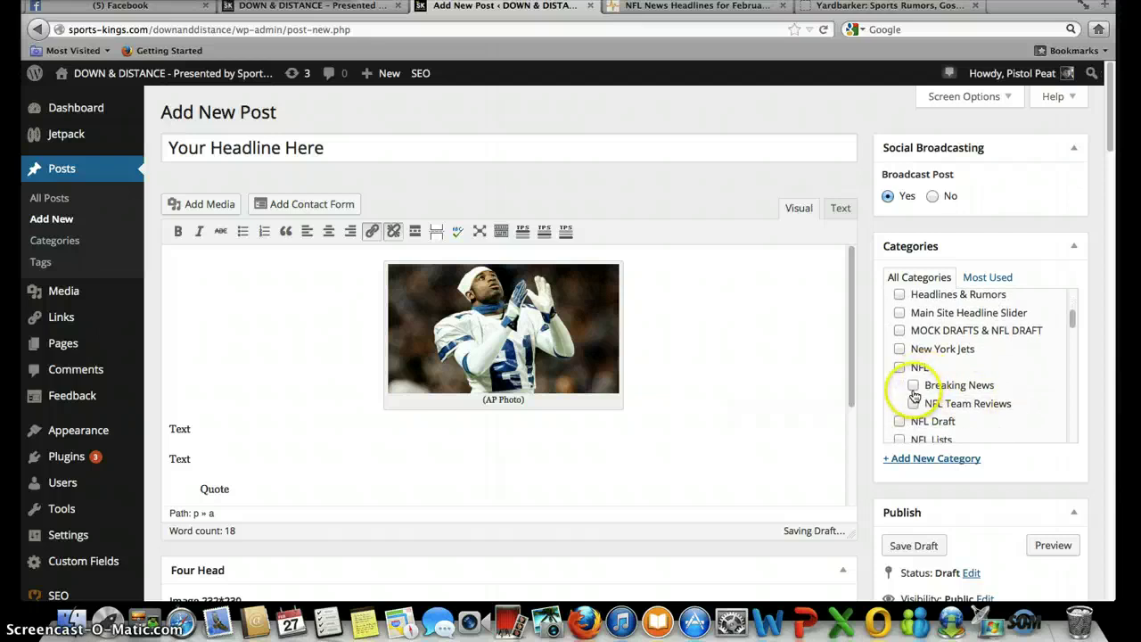
# - Tick Breaking News, NFL and Headlines & Rumors, then switch to the Down & Distance tab
pyautogui.click(914, 390)
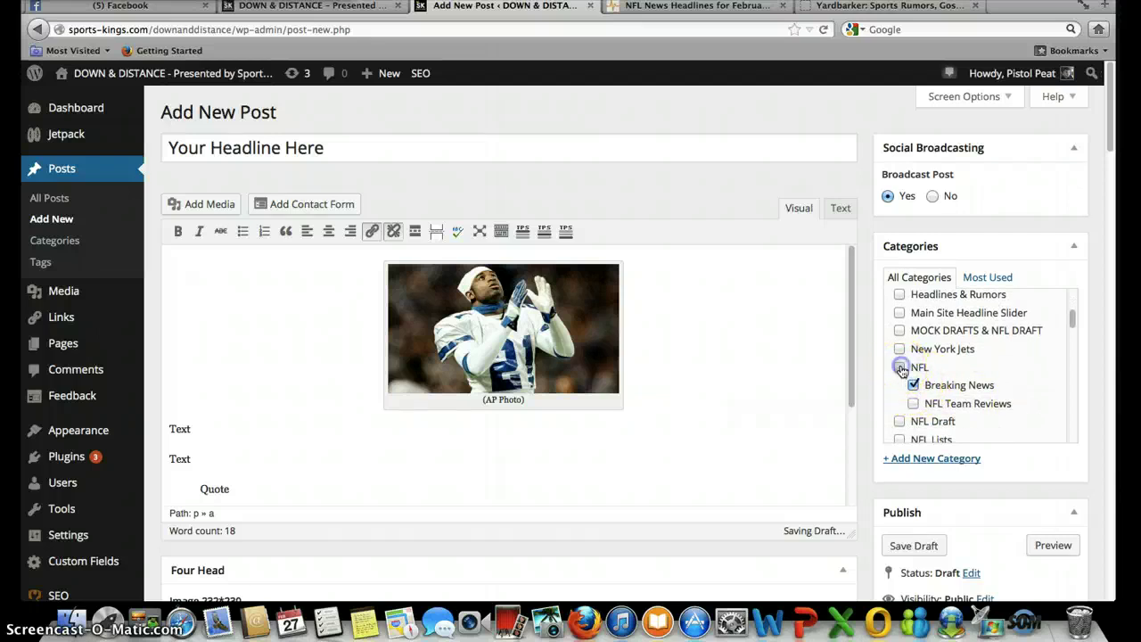
pyautogui.click(901, 367)
pyautogui.scroll(5, 1028, 360)
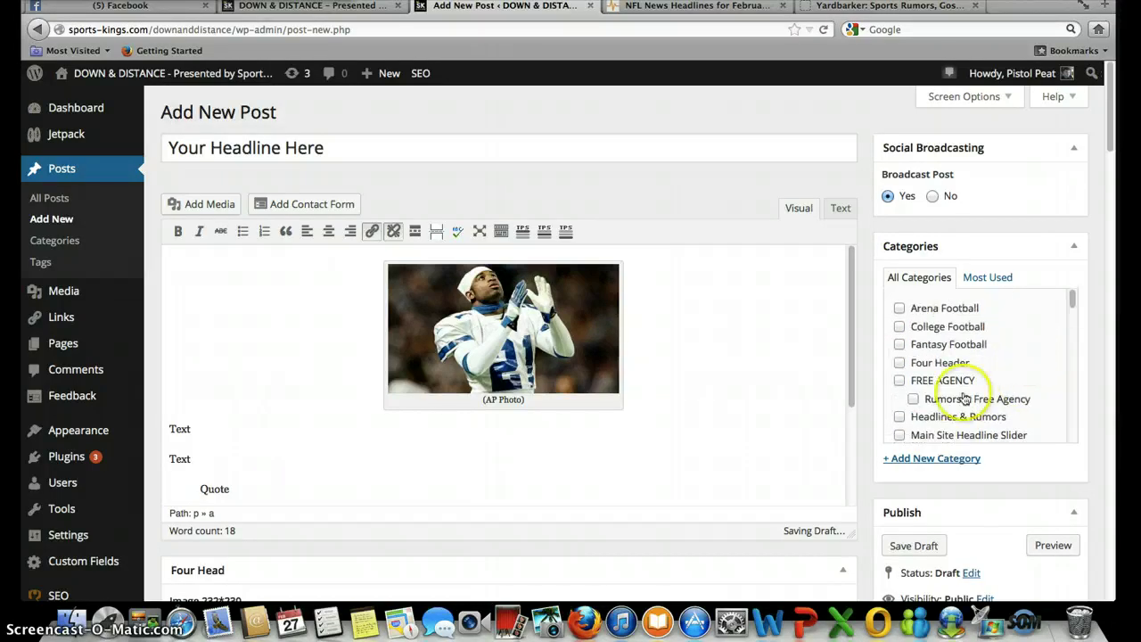
pyautogui.click(900, 416)
pyautogui.click(355, 7)
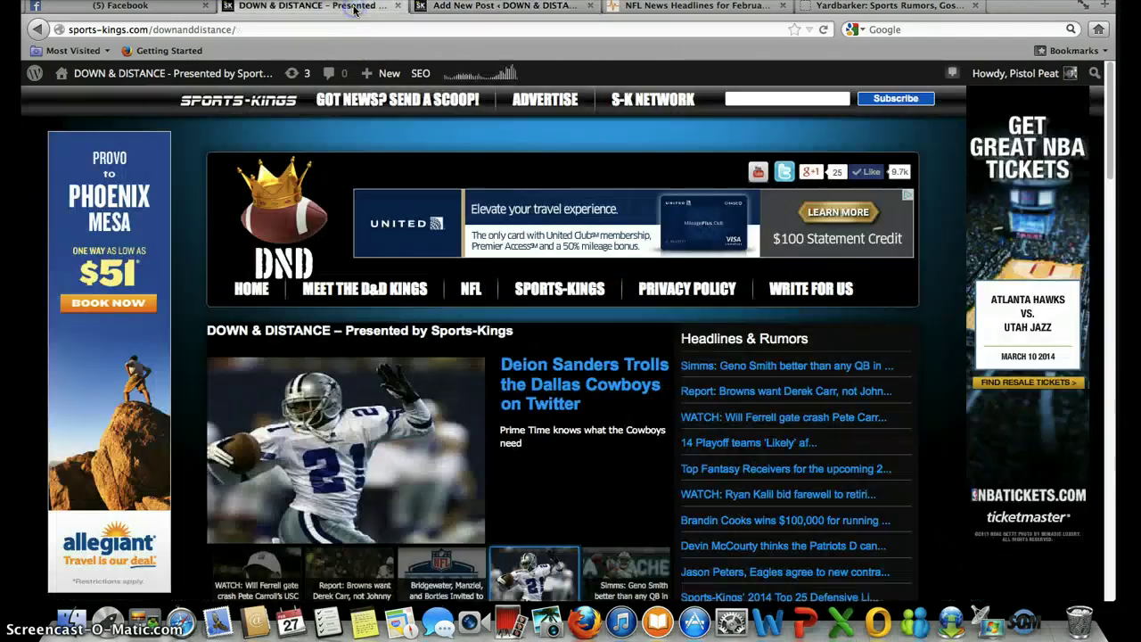
# - Scroll through the Down & Distance homepage headlines, then go back to the Add New Post tab
pyautogui.scroll(-3, 834, 370)
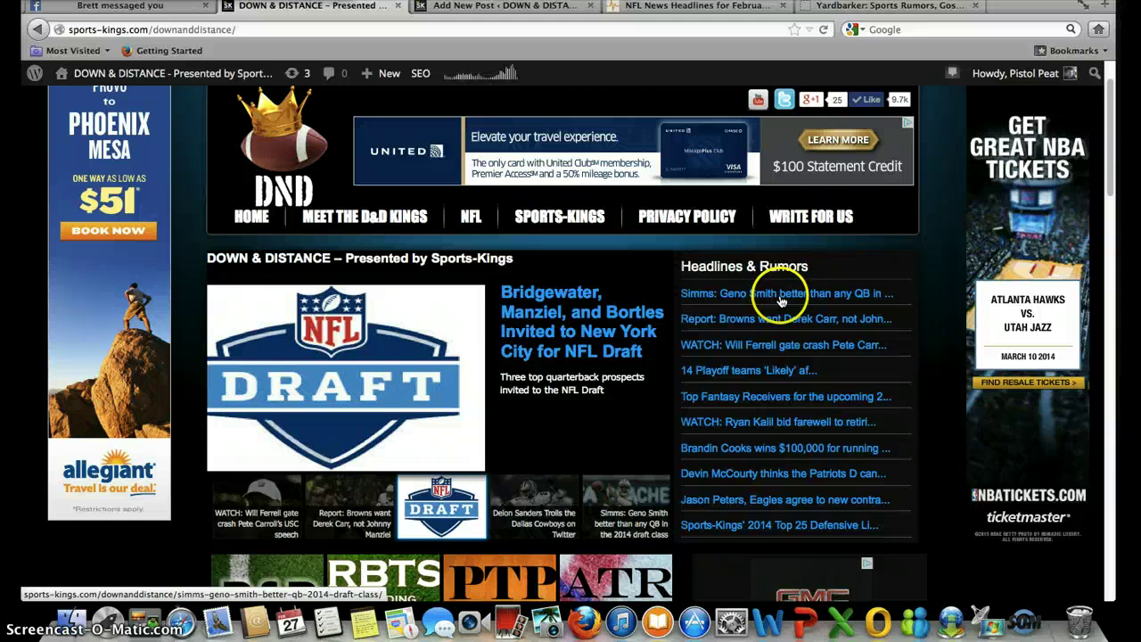
pyautogui.click(483, 9)
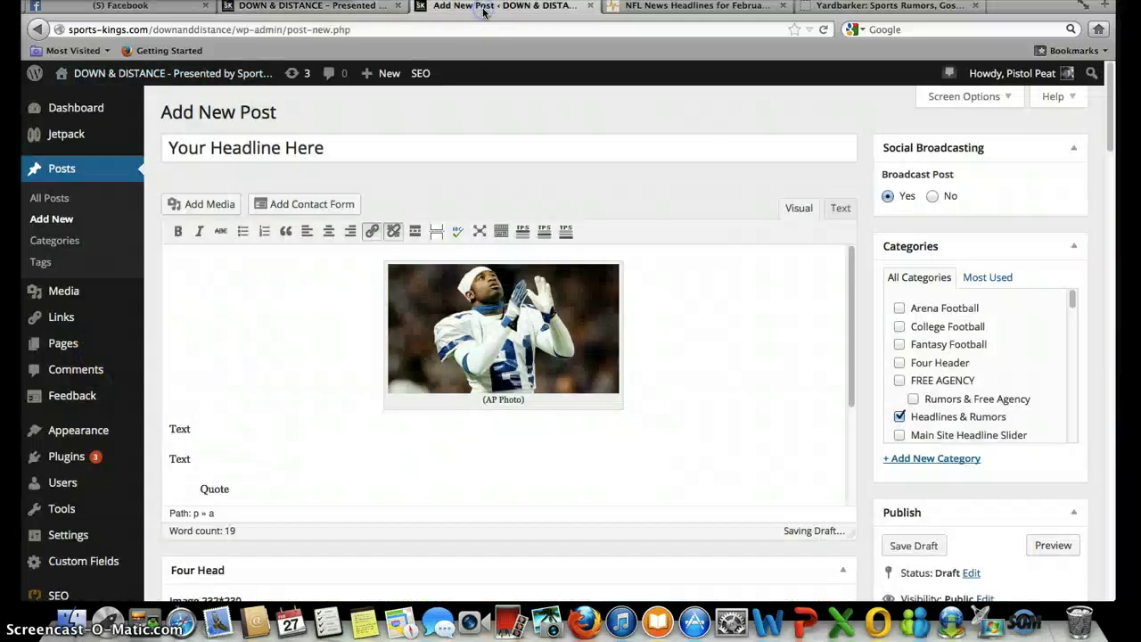
# - Tick Main Site Headline Slider and Slider Show in Categories, then switch to the Down & Distance tab
pyautogui.scroll(-2, 995, 335)
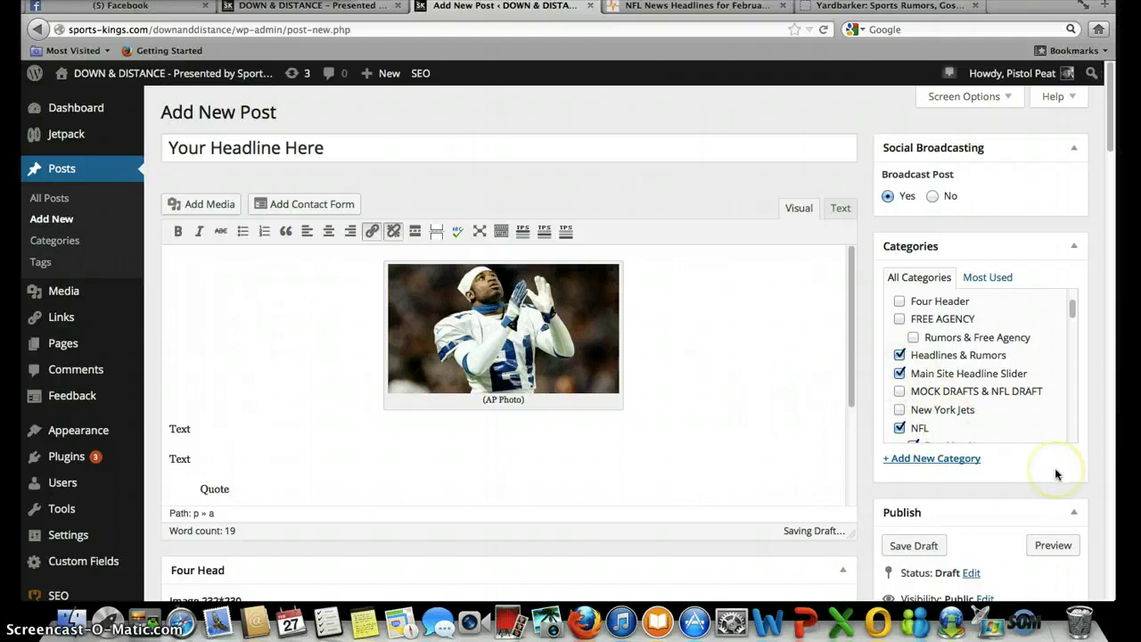
pyautogui.scroll(-5, 1056, 473)
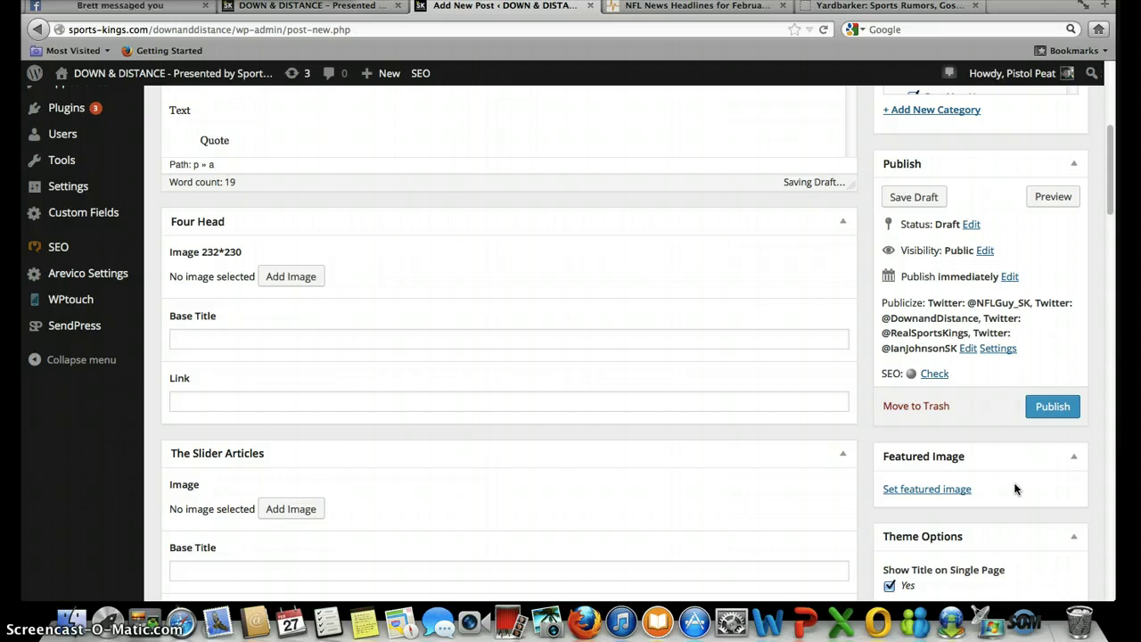
pyautogui.click(936, 488)
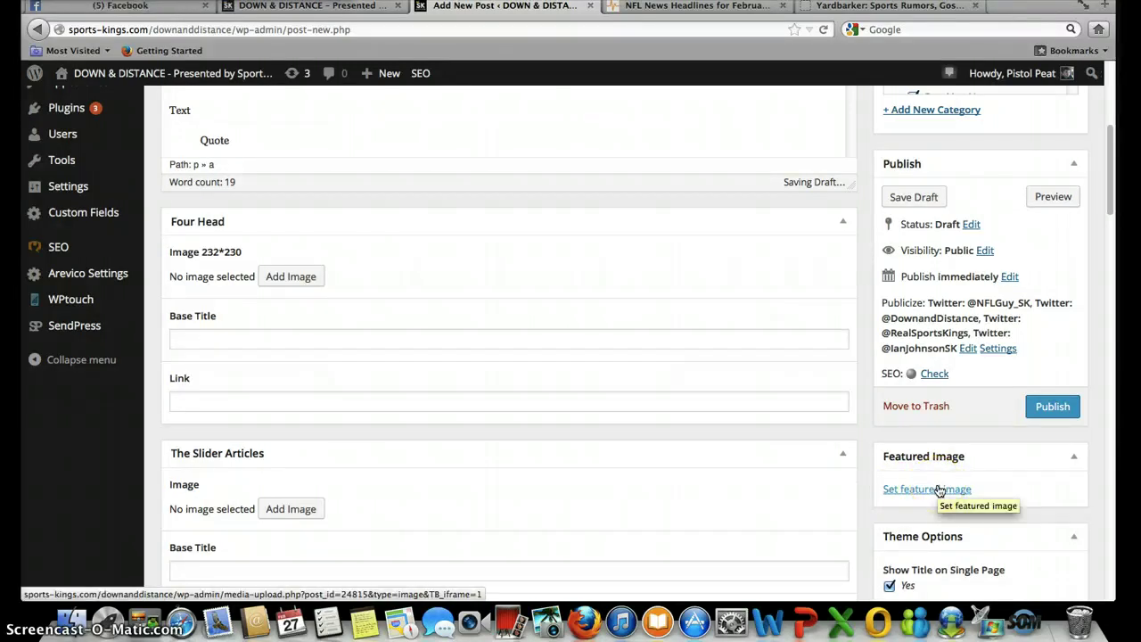
pyautogui.scroll(5, 941, 490)
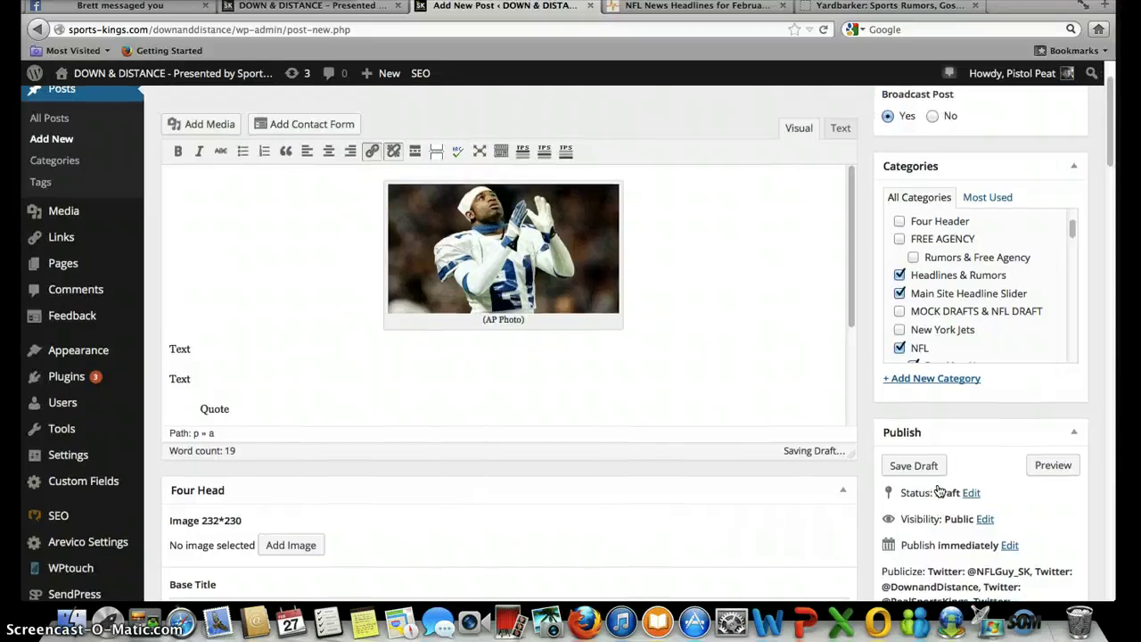
pyautogui.click(1024, 240)
pyautogui.scroll(-4, 999, 258)
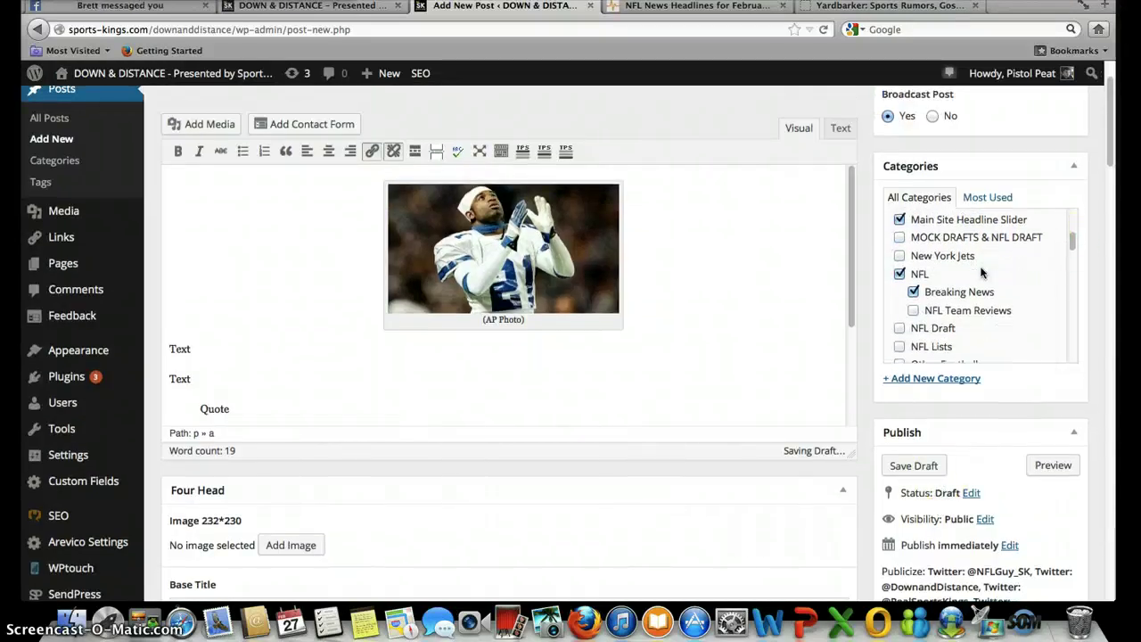
pyautogui.scroll(-1, 981, 273)
pyautogui.click(886, 346)
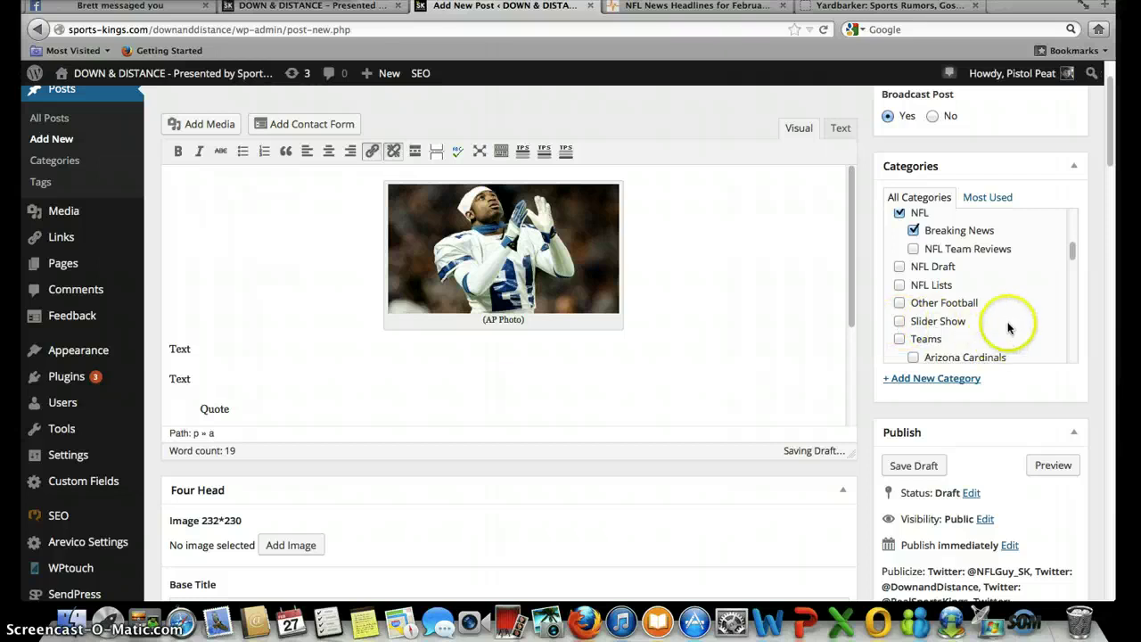
pyautogui.scroll(-2, 1014, 314)
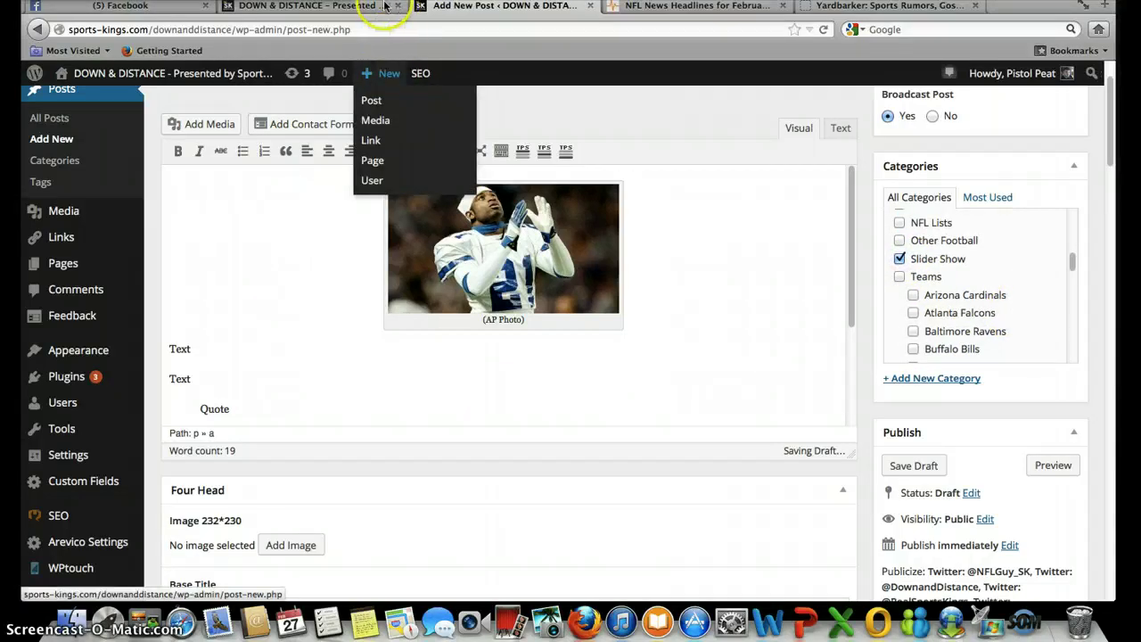
pyautogui.click(352, 6)
pyautogui.scroll(-2, 474, 257)
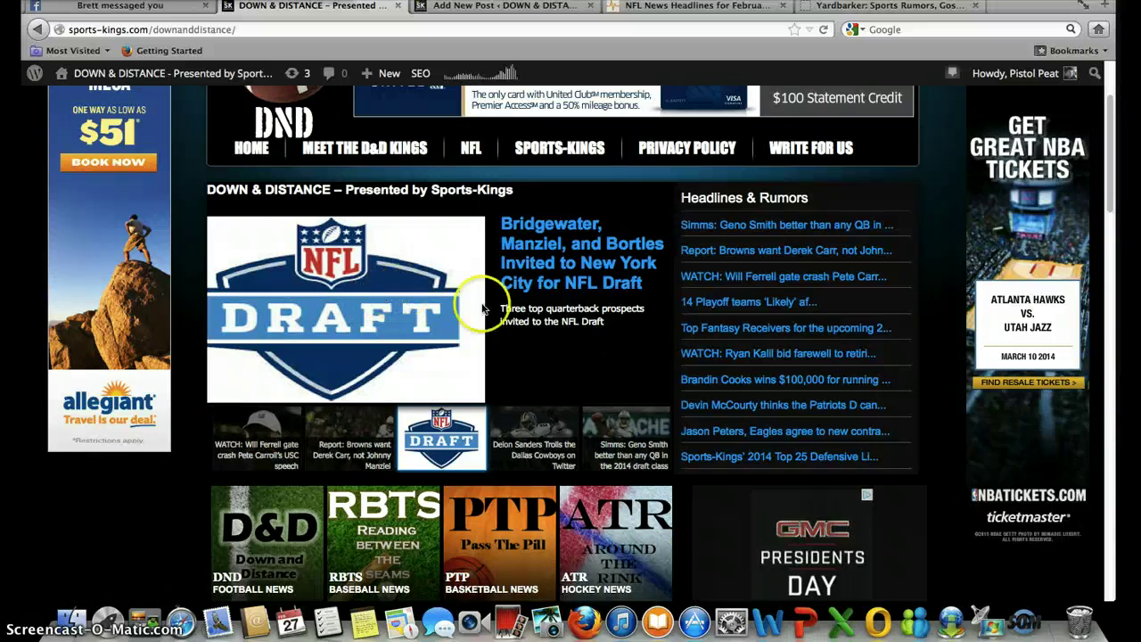
pyautogui.scroll(-5, 163, 510)
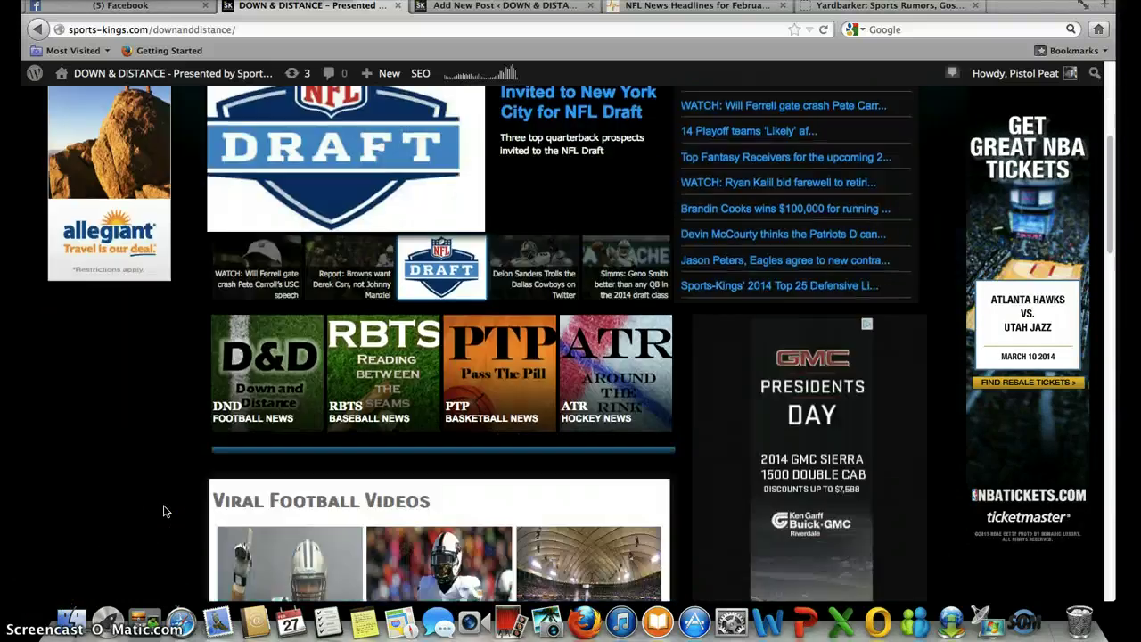
pyautogui.scroll(-1, 164, 511)
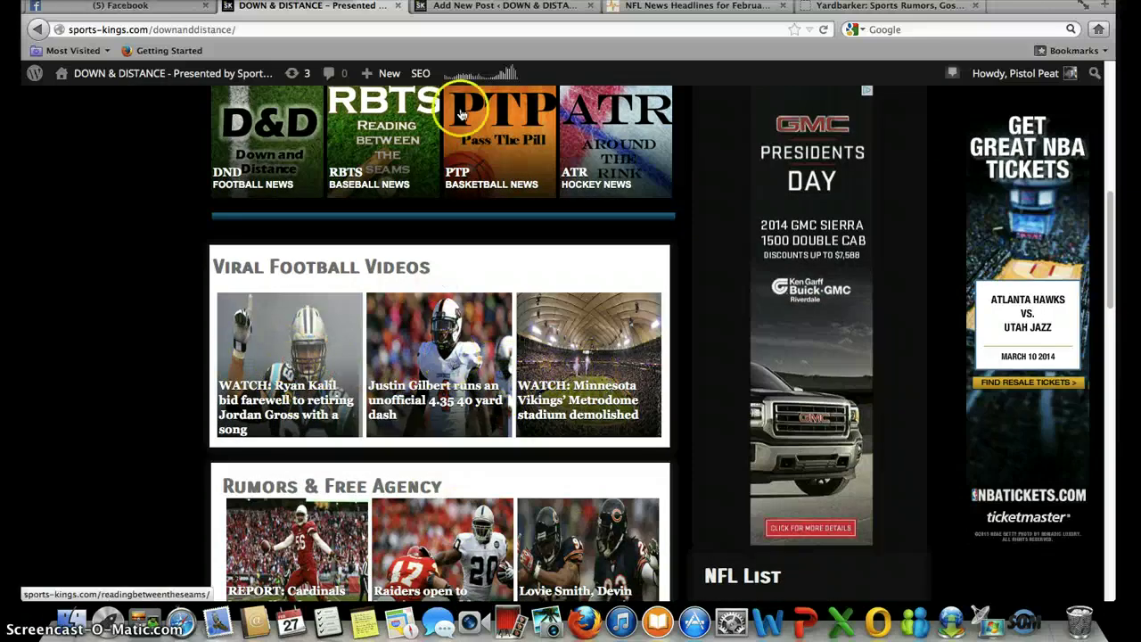
# - Back in the editor, tick the Dallas Cowboys category
pyautogui.click(501, 9)
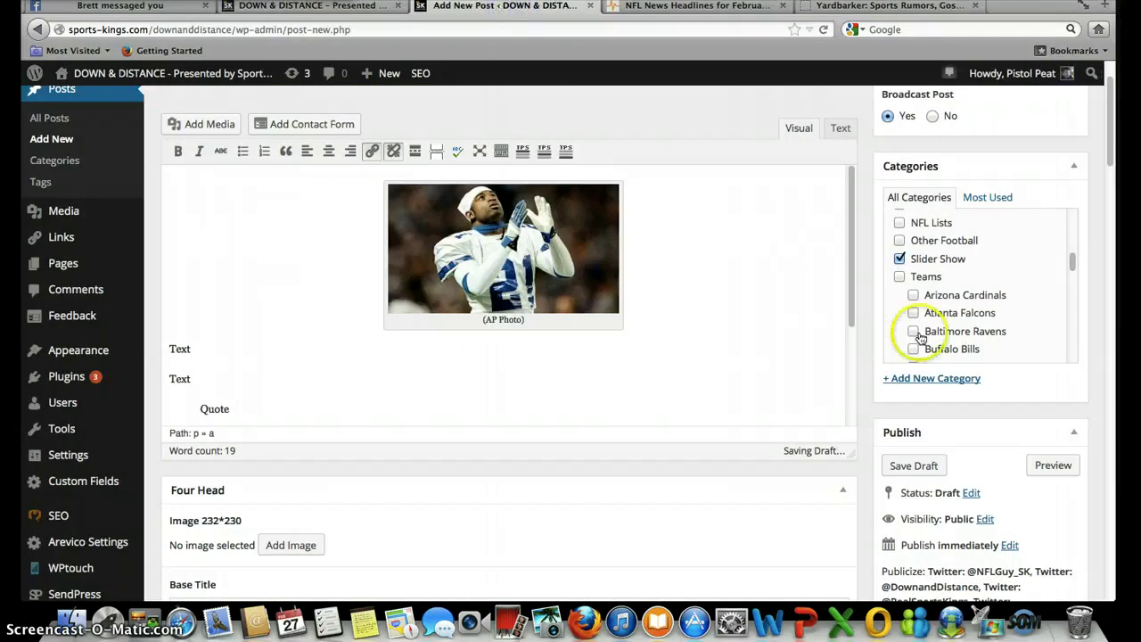
pyautogui.scroll(-10, 921, 335)
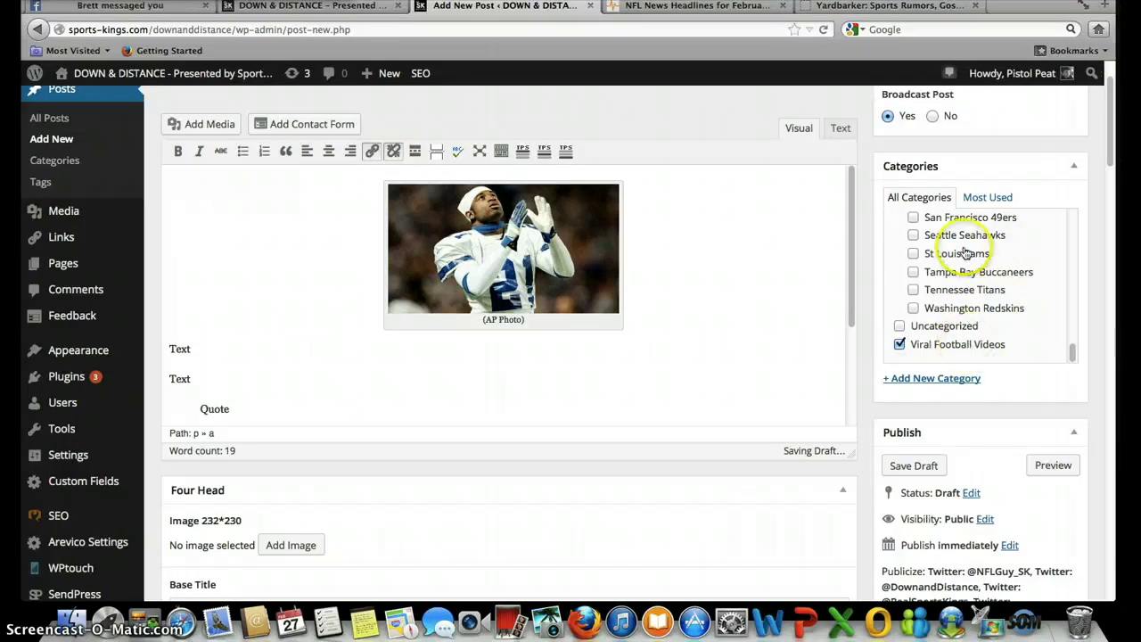
pyautogui.scroll(5, 965, 253)
pyautogui.scroll(10, 964, 253)
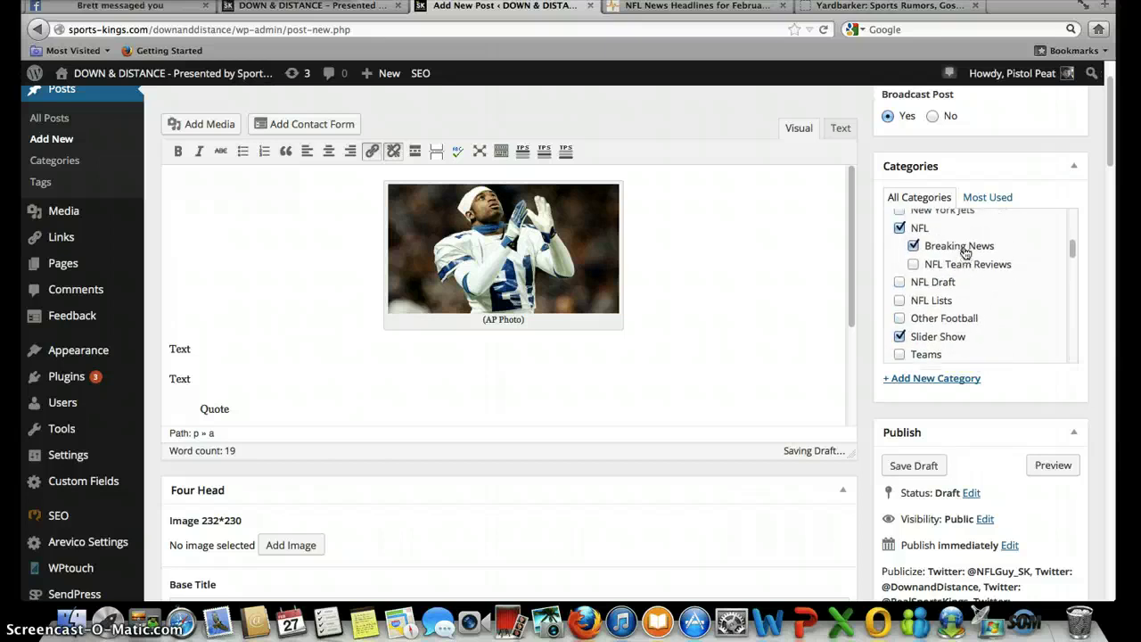
pyautogui.scroll(-1, 965, 254)
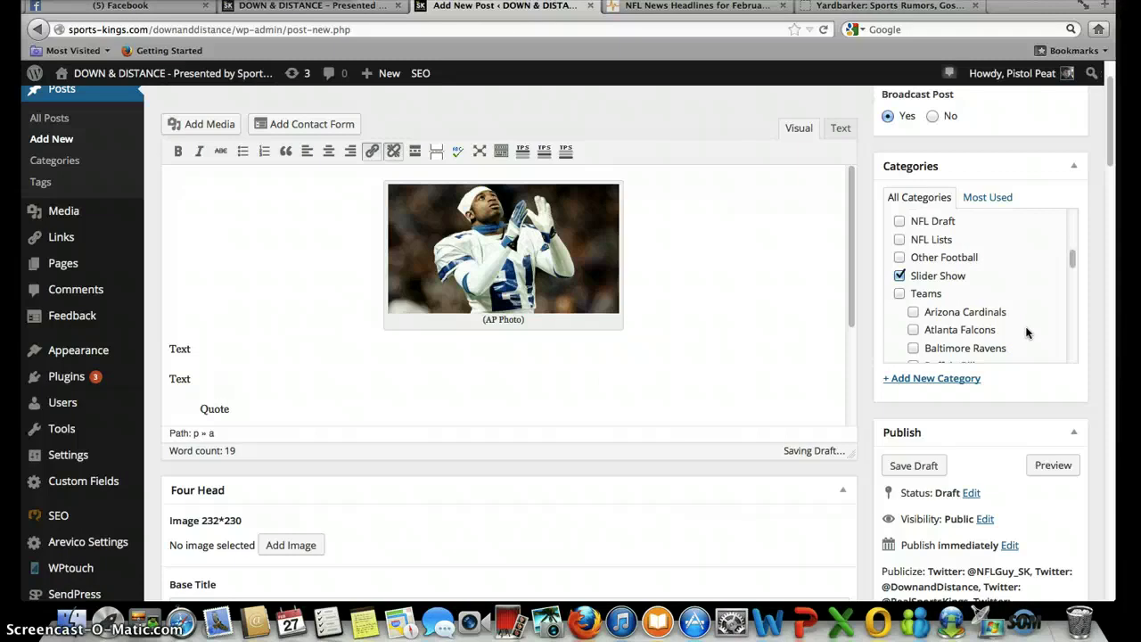
pyautogui.scroll(-3, 1026, 333)
pyautogui.scroll(7, 1026, 333)
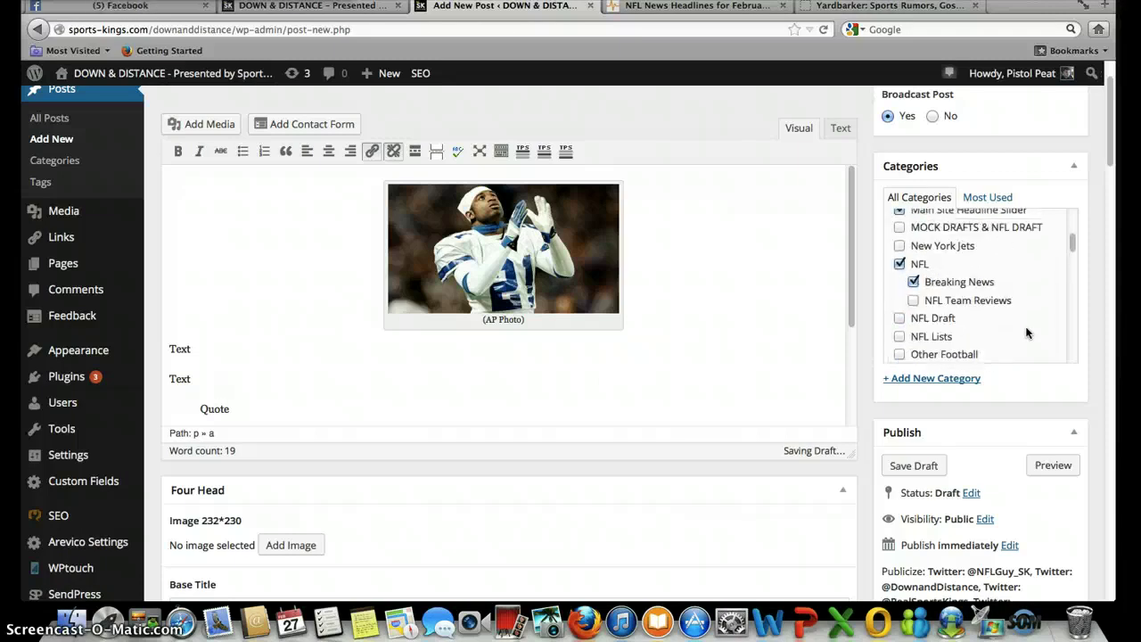
pyautogui.scroll(-4, 1027, 332)
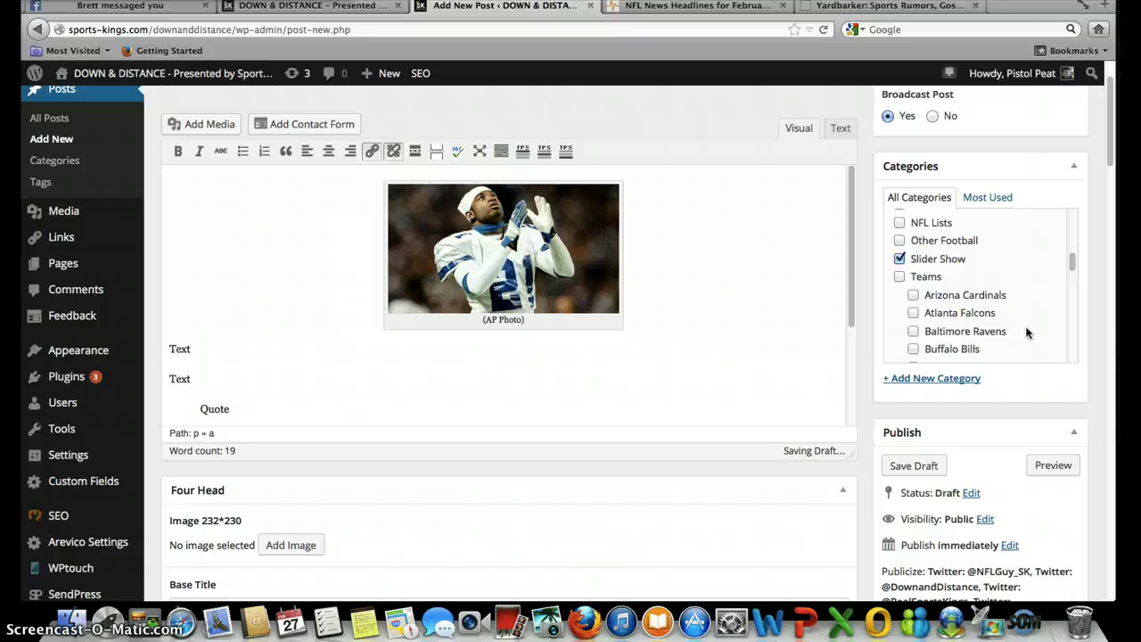
pyautogui.scroll(-3, 1026, 333)
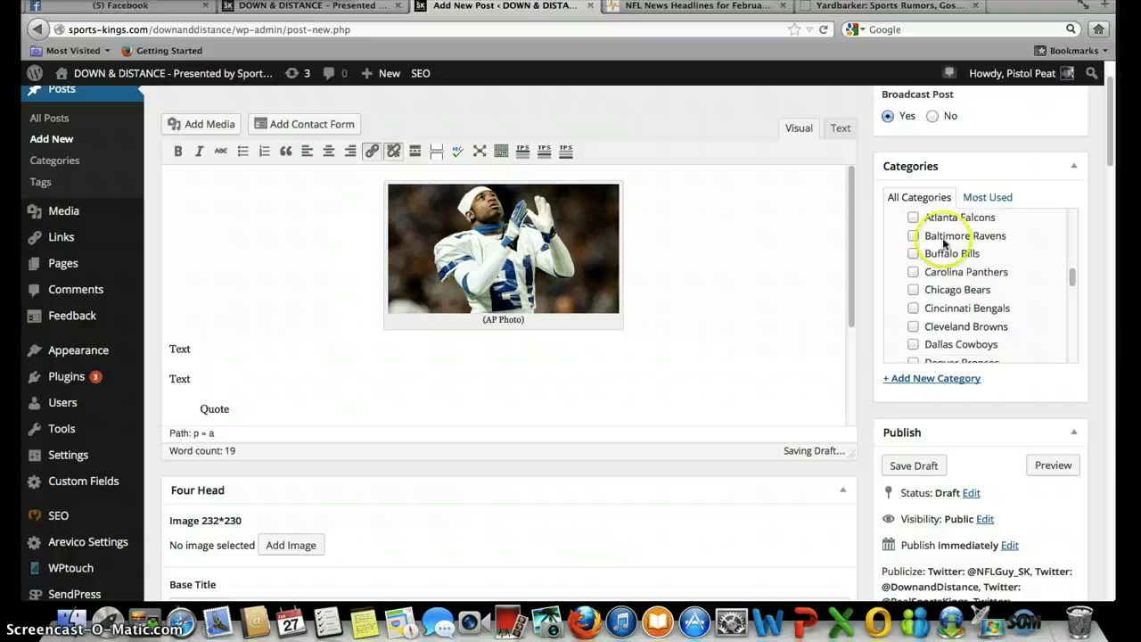
pyautogui.click(914, 344)
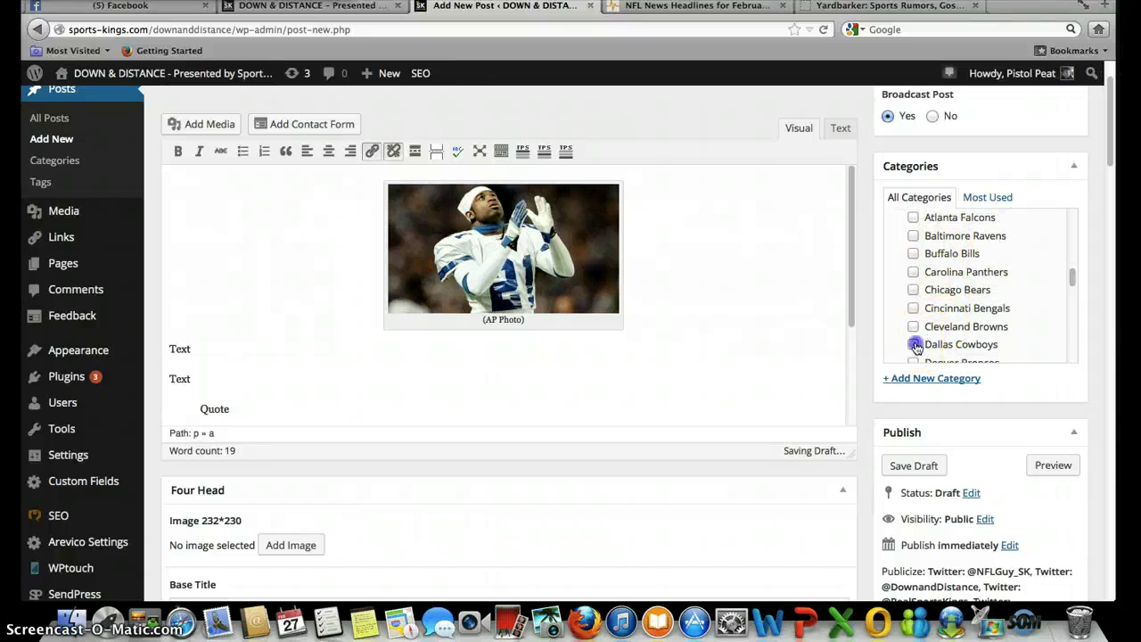
# - Leave Viral Football Videos unticked and open the Set featured image chooser
pyautogui.scroll(5, 1030, 294)
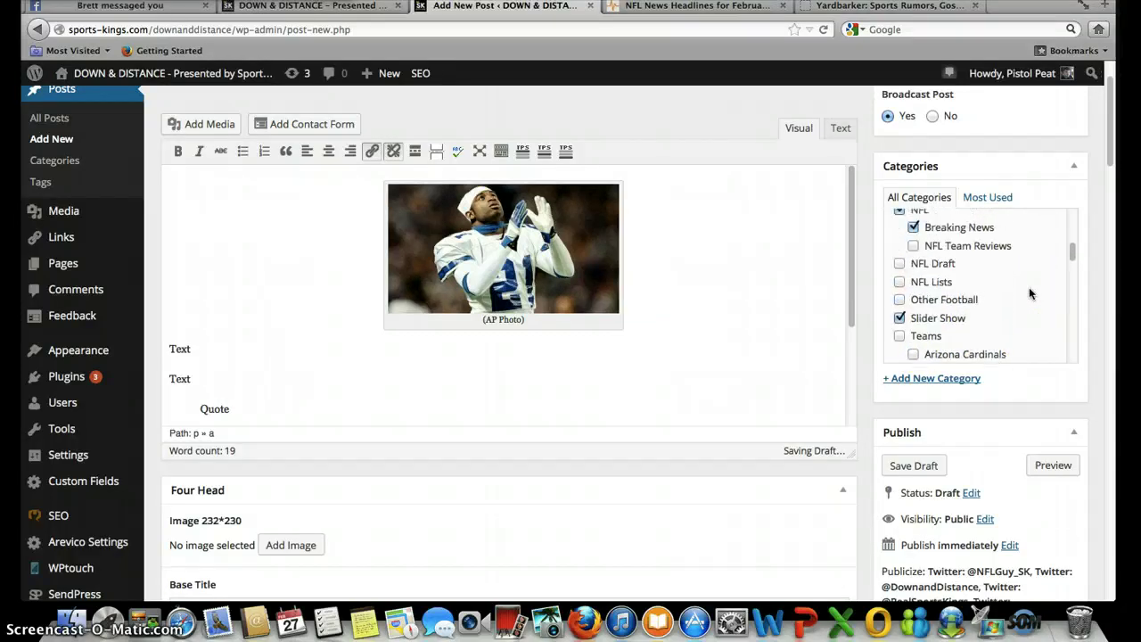
pyautogui.scroll(5, 1029, 293)
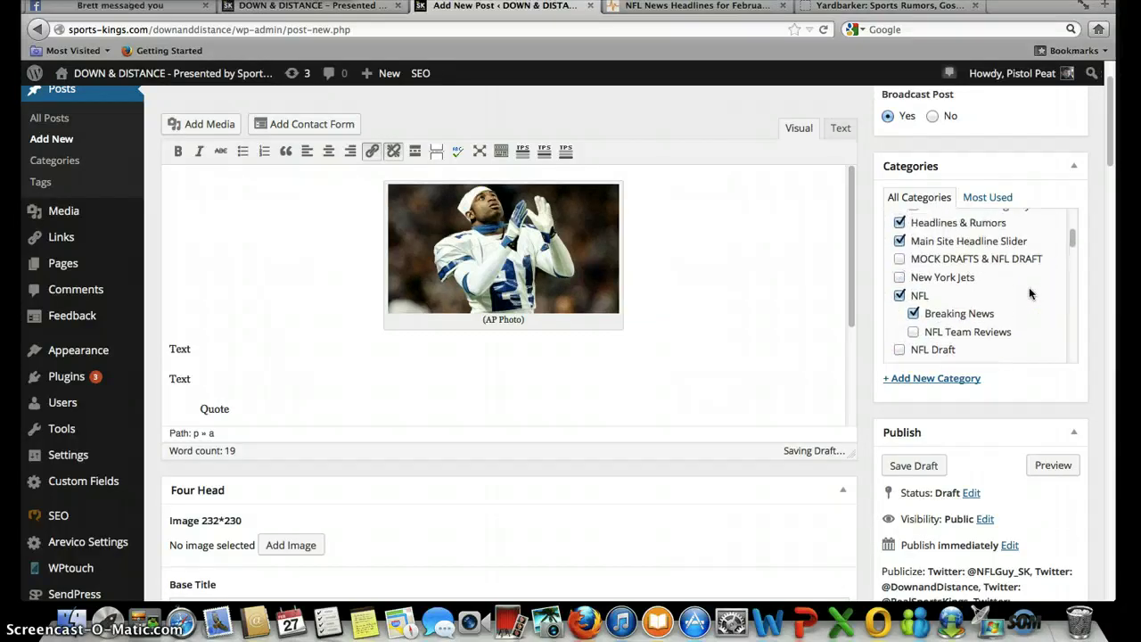
pyautogui.scroll(1, 1029, 293)
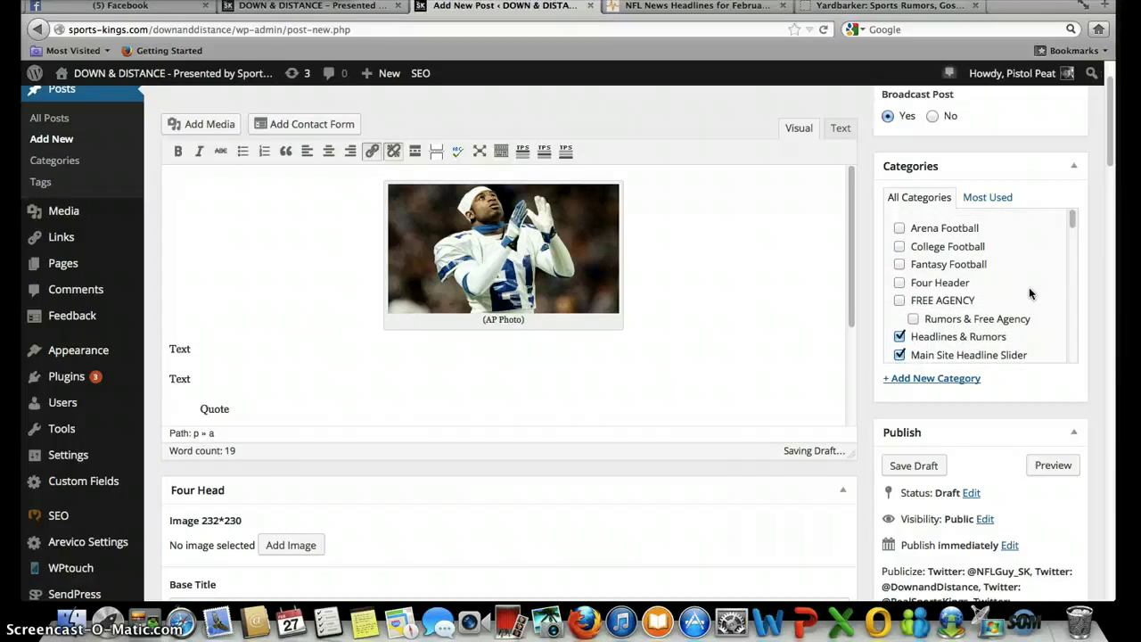
pyautogui.scroll(-15, 1030, 294)
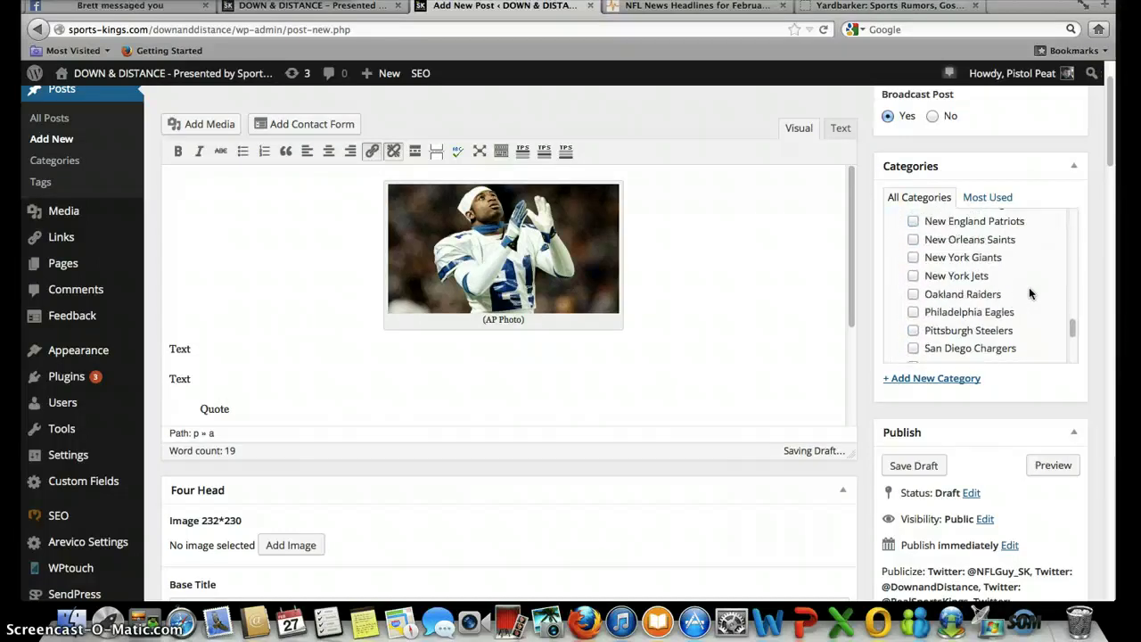
pyautogui.scroll(-4, 1029, 287)
pyautogui.click(900, 345)
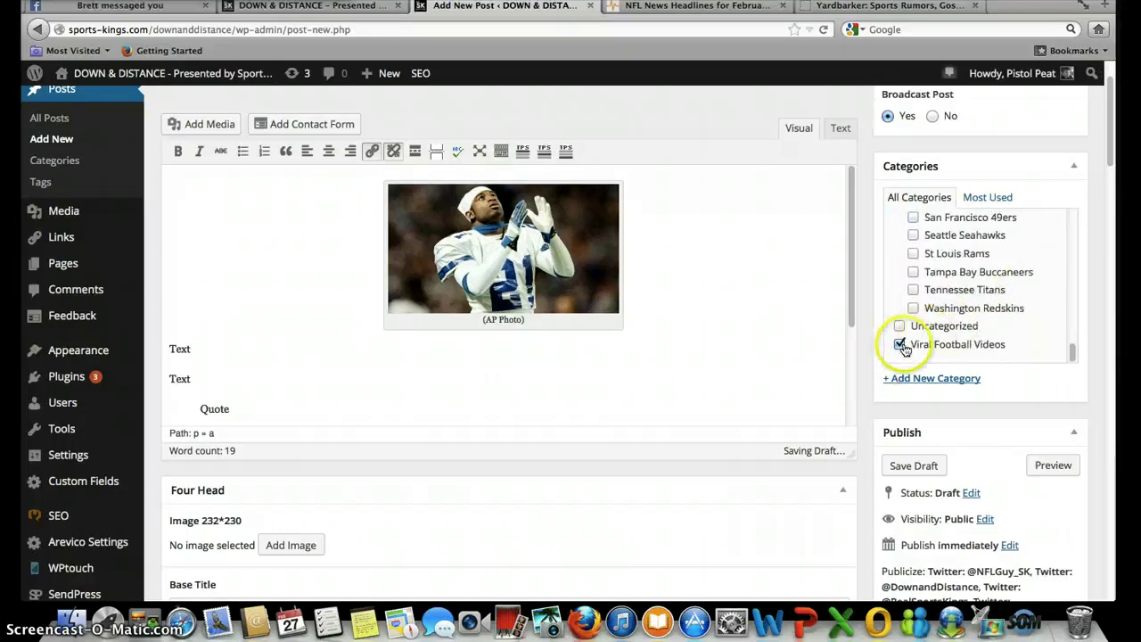
pyautogui.click(901, 345)
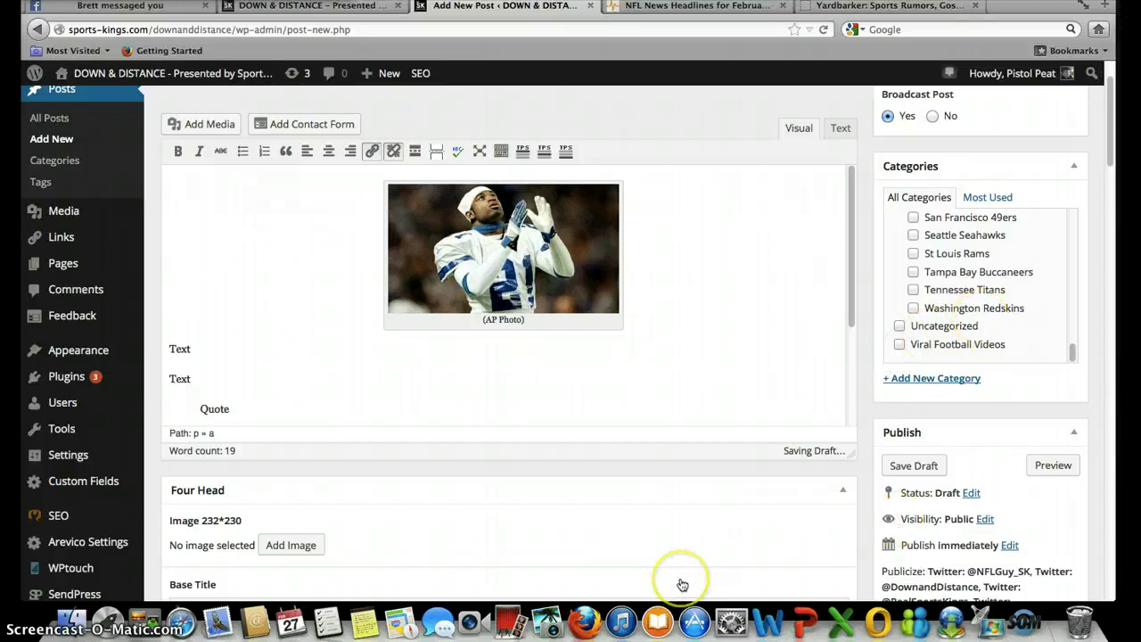
pyautogui.scroll(-8, 682, 584)
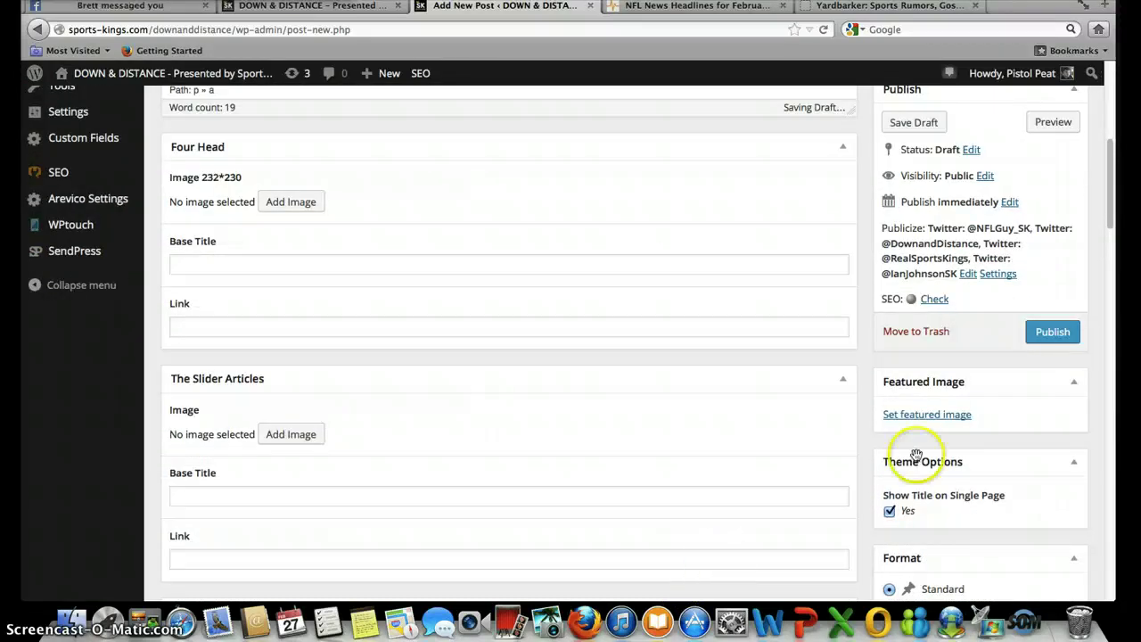
pyautogui.click(932, 414)
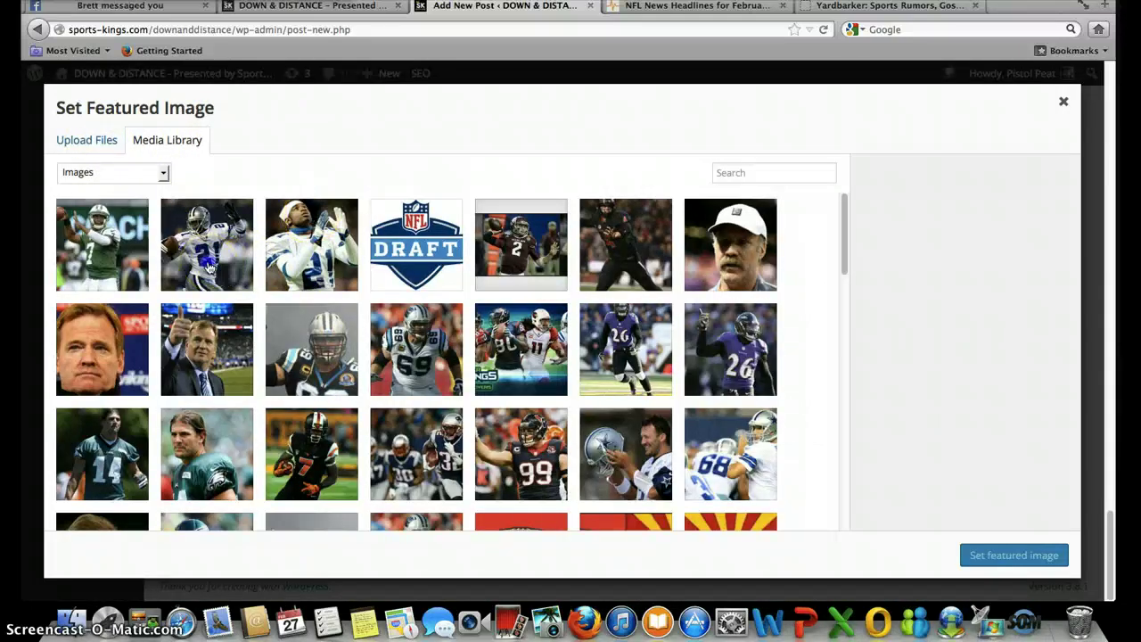
# - Set Deion.jpg as the featured image, then reopen and close the chooser to confirm it
pyautogui.click(210, 267)
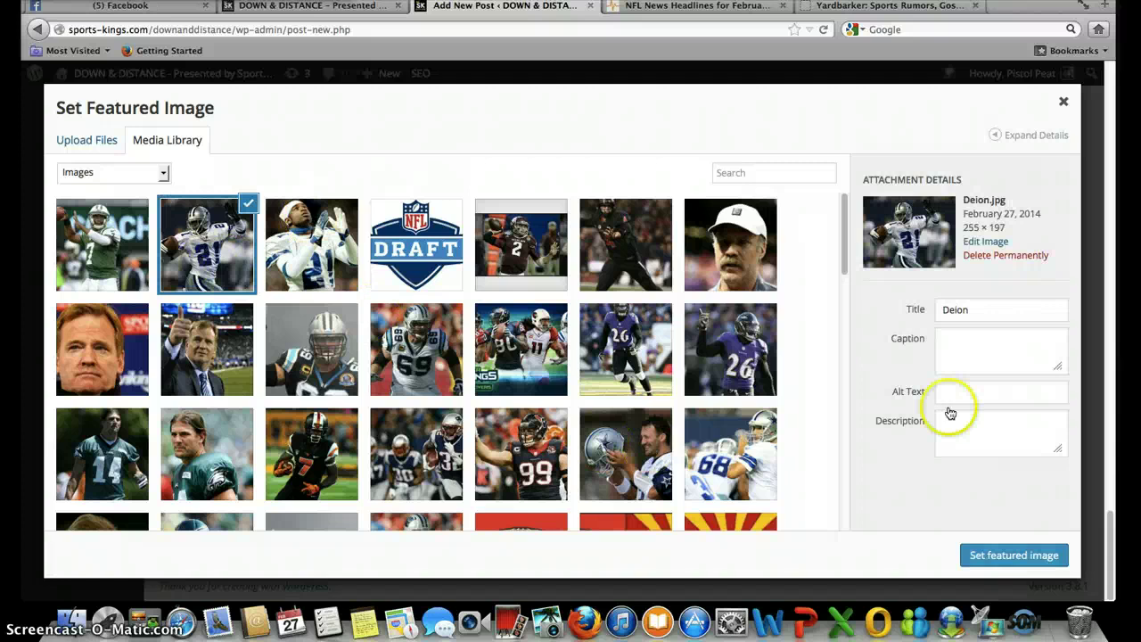
pyautogui.click(1014, 555)
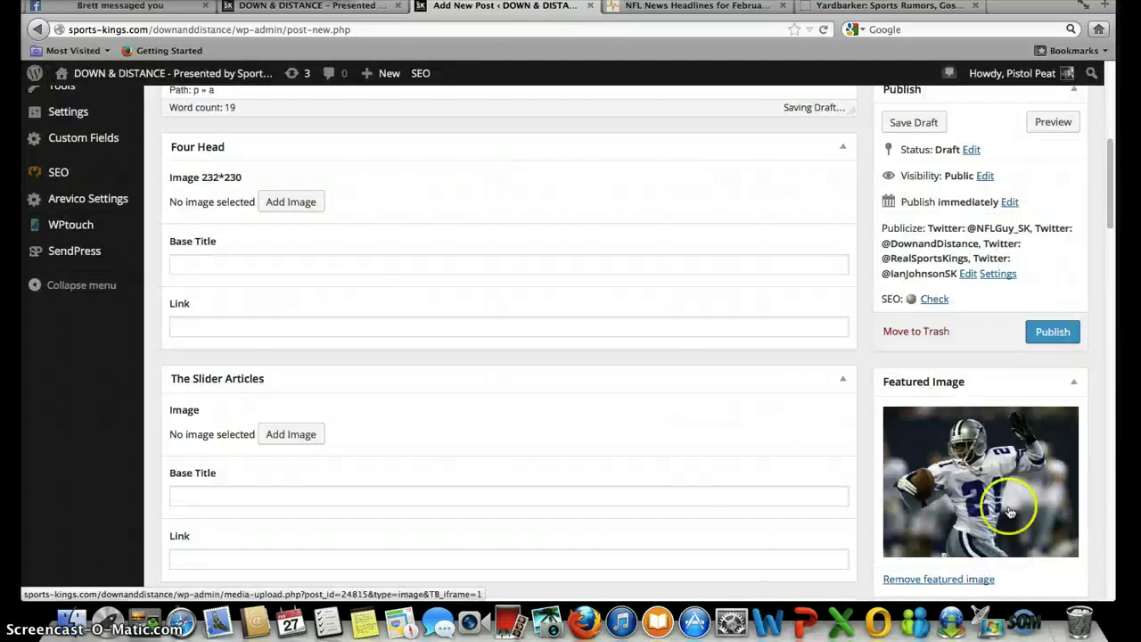
pyautogui.click(959, 450)
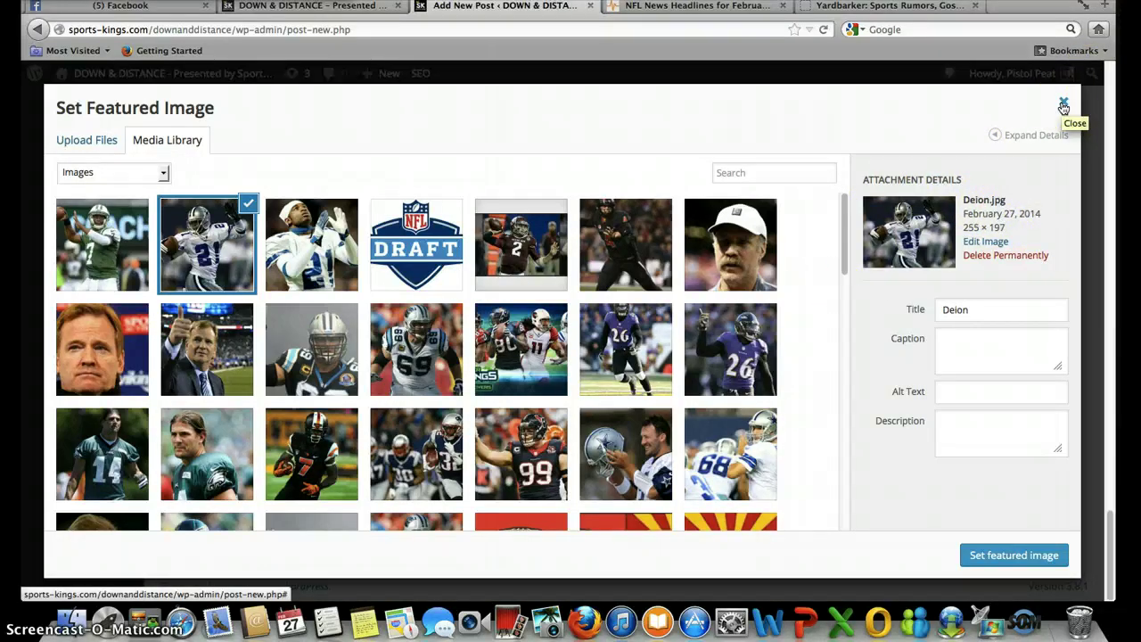
pyautogui.click(1064, 107)
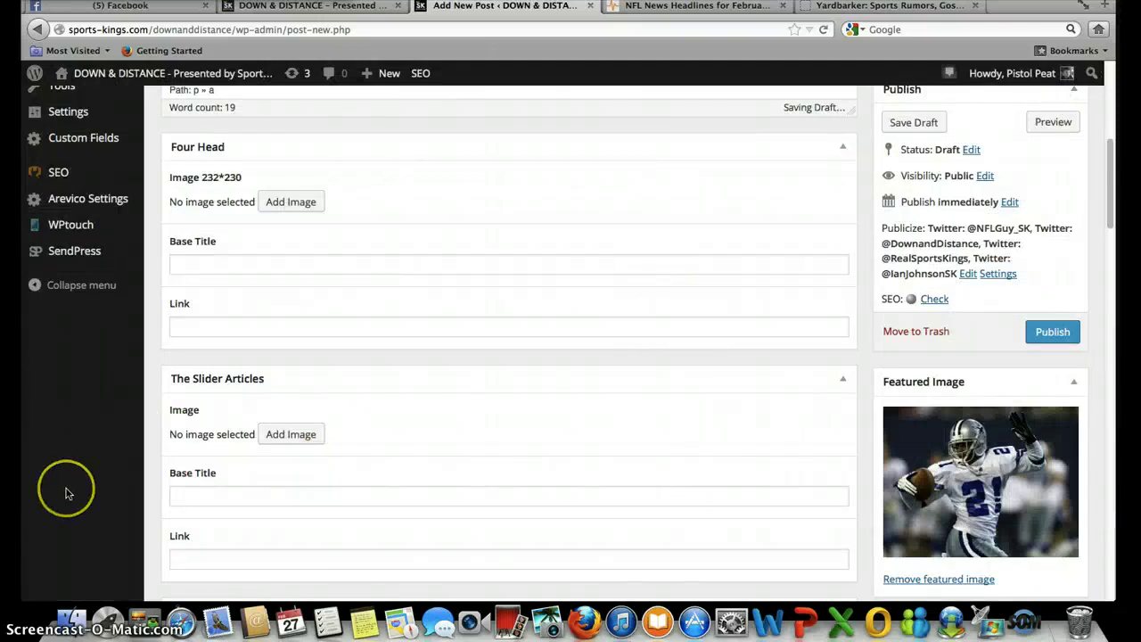
# - Add the tags Deion Sanders, Dallas Cowboys and Jerry Jones, correcting the typos first
pyautogui.scroll(-3, 67, 493)
pyautogui.scroll(-9, 67, 493)
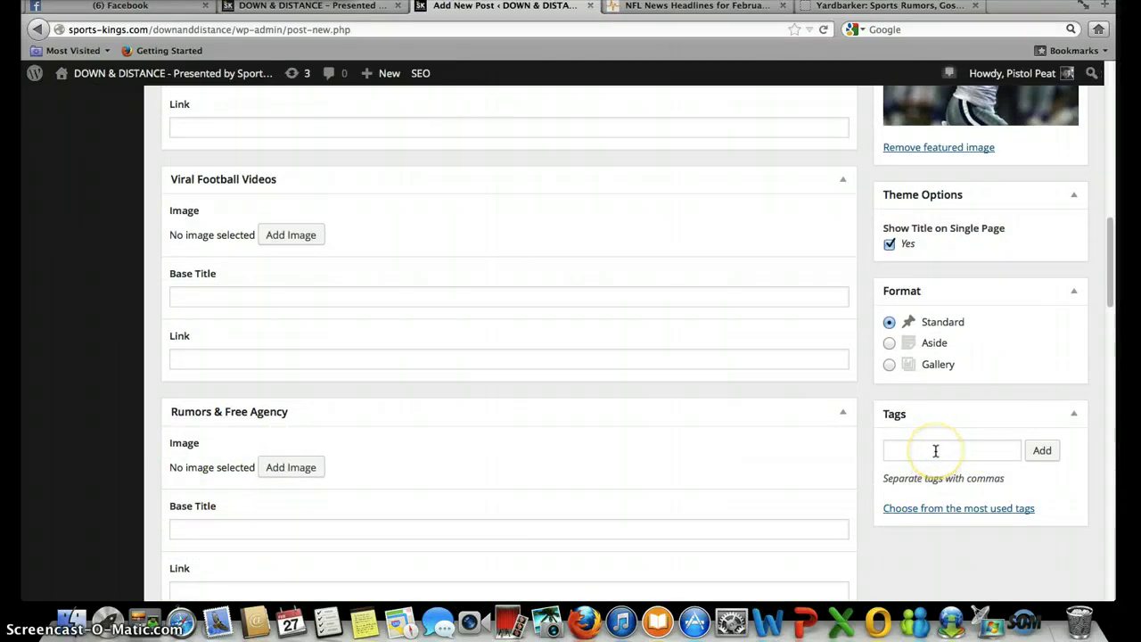
pyautogui.click(935, 451)
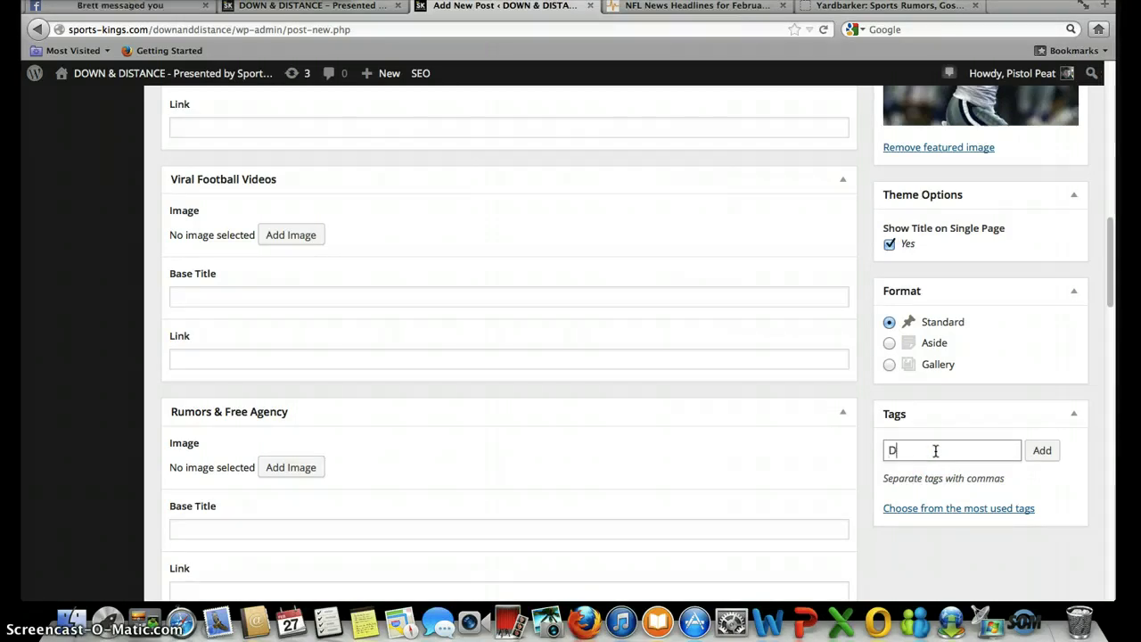
pyautogui.write('Deion ')
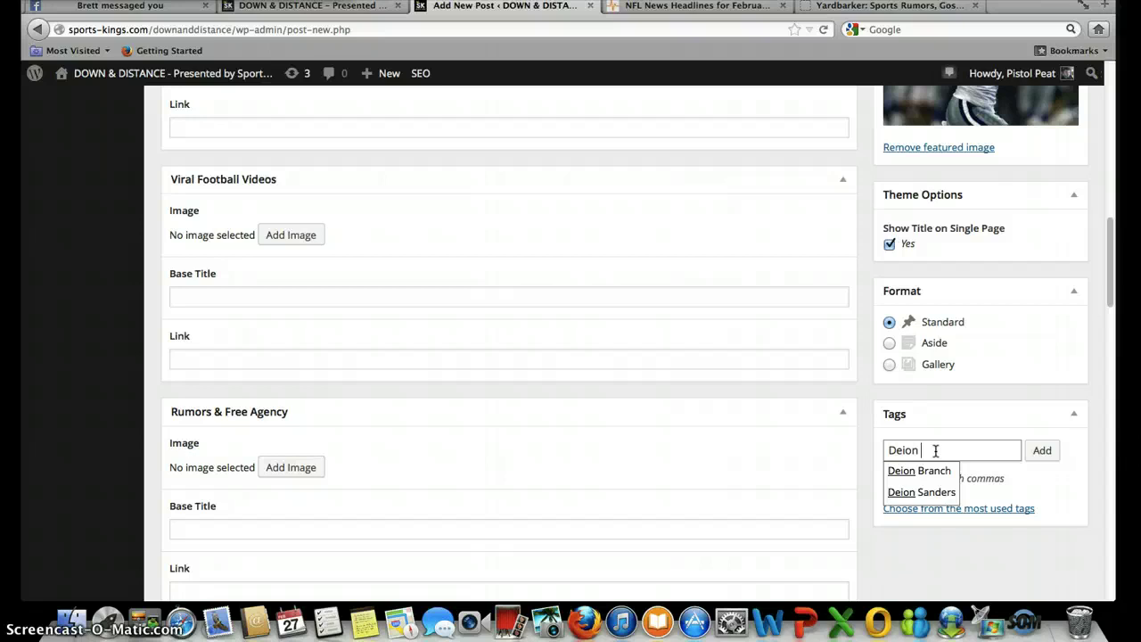
pyautogui.write('Sandeer')
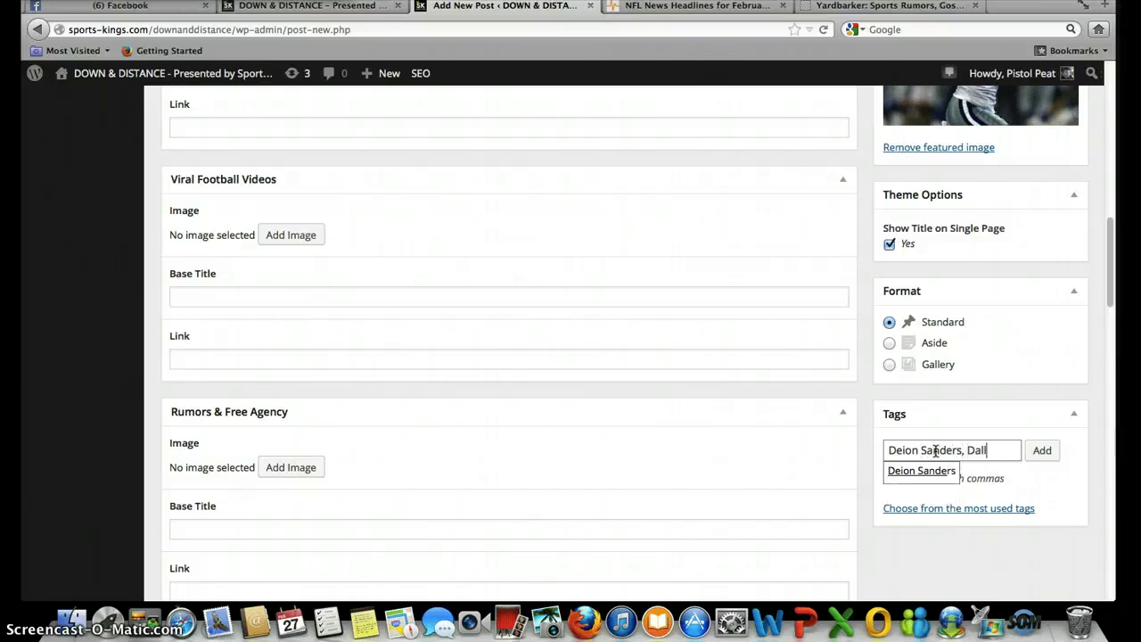
pyautogui.write('s, Dallas Cow')
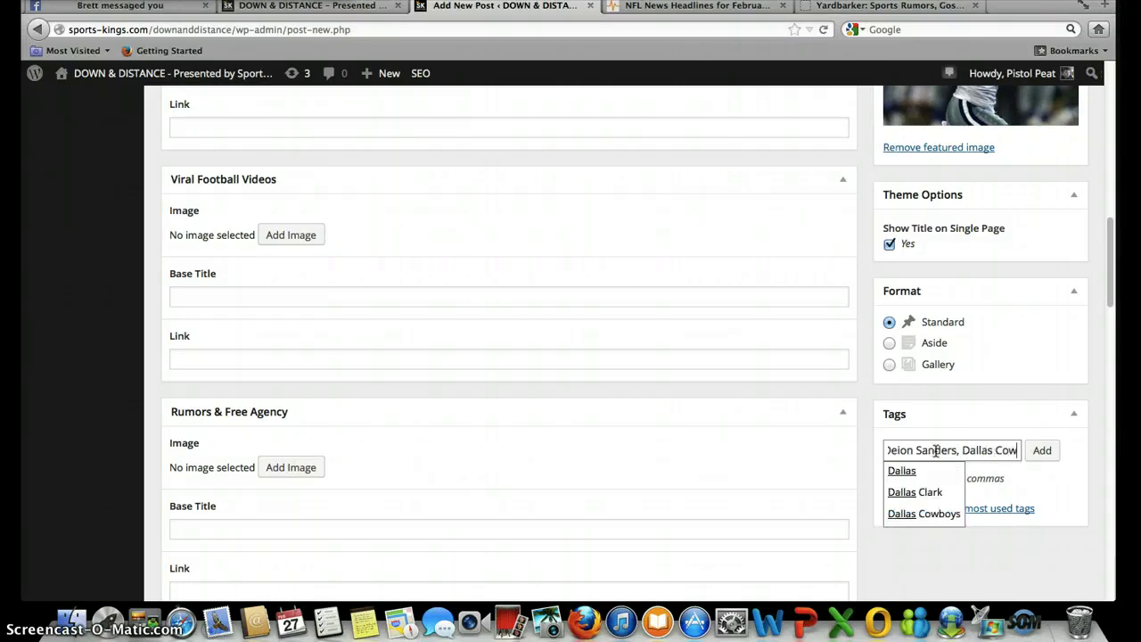
pyautogui.write('boys')
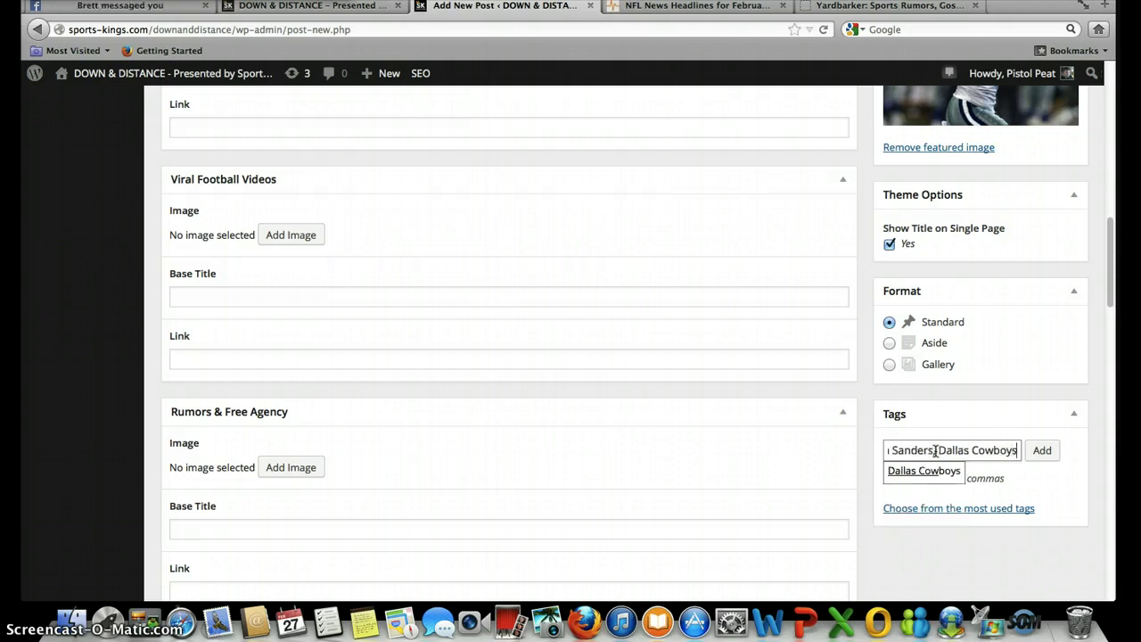
pyautogui.write(', jerry')
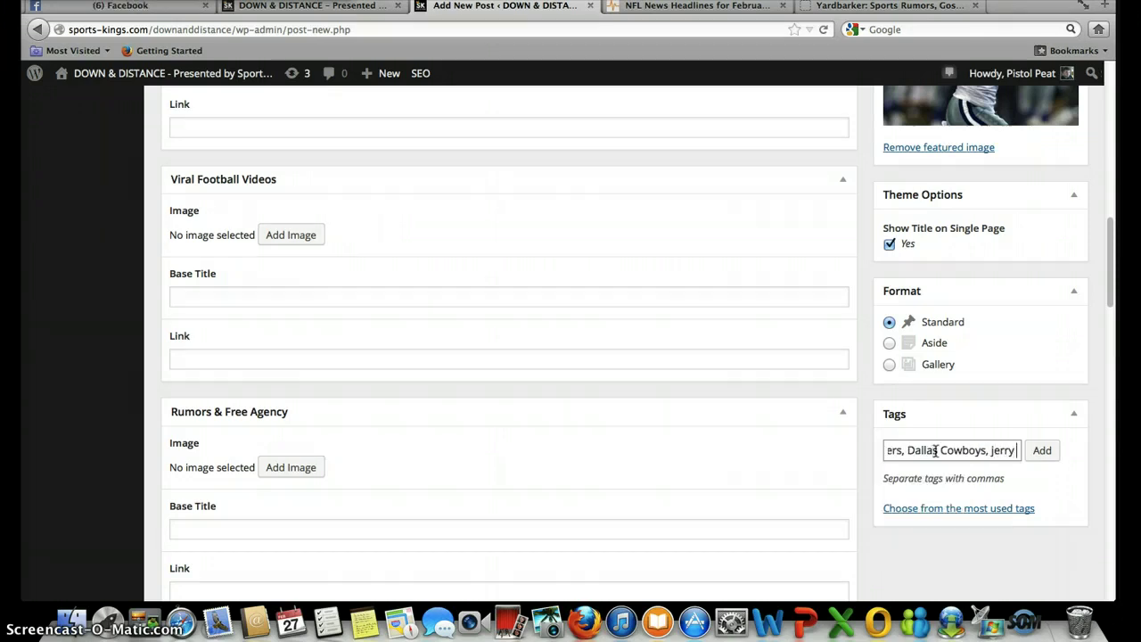
pyautogui.press('BackSpace')
pyautogui.press('BackSpace')
pyautogui.press('BackSpace')
pyautogui.press('BackSpace')
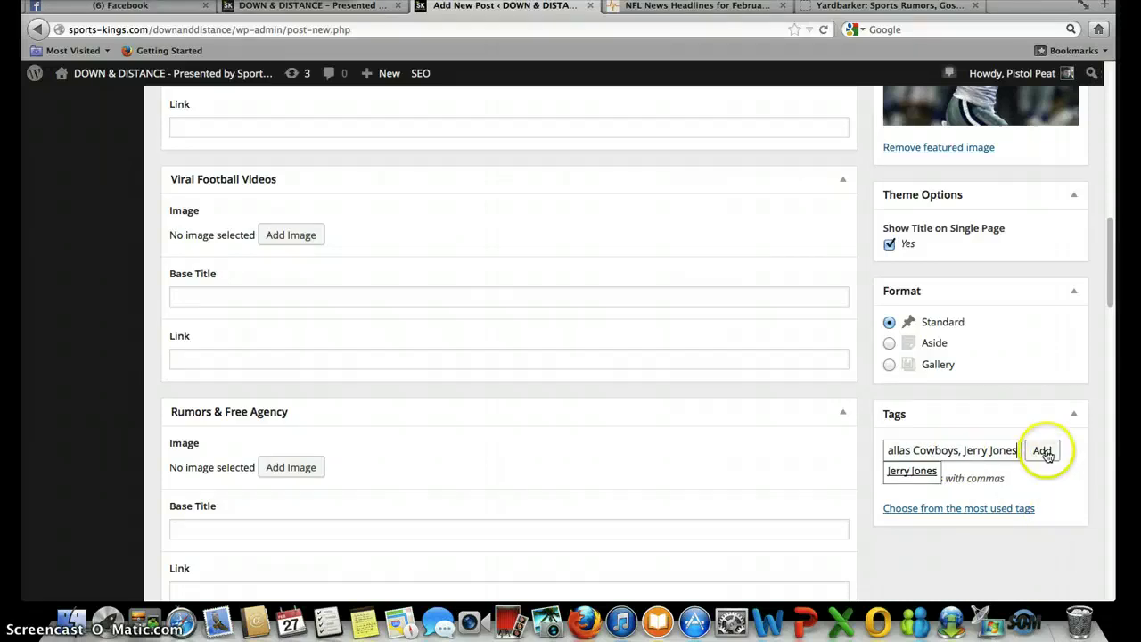
pyautogui.click(1043, 451)
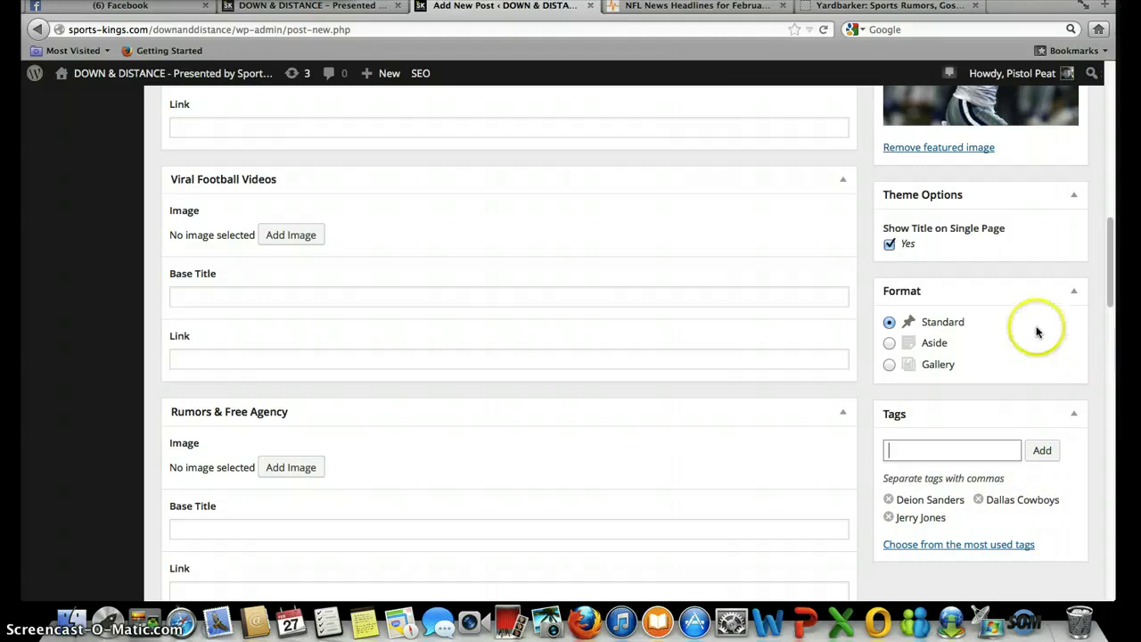
pyautogui.scroll(-4, 1037, 332)
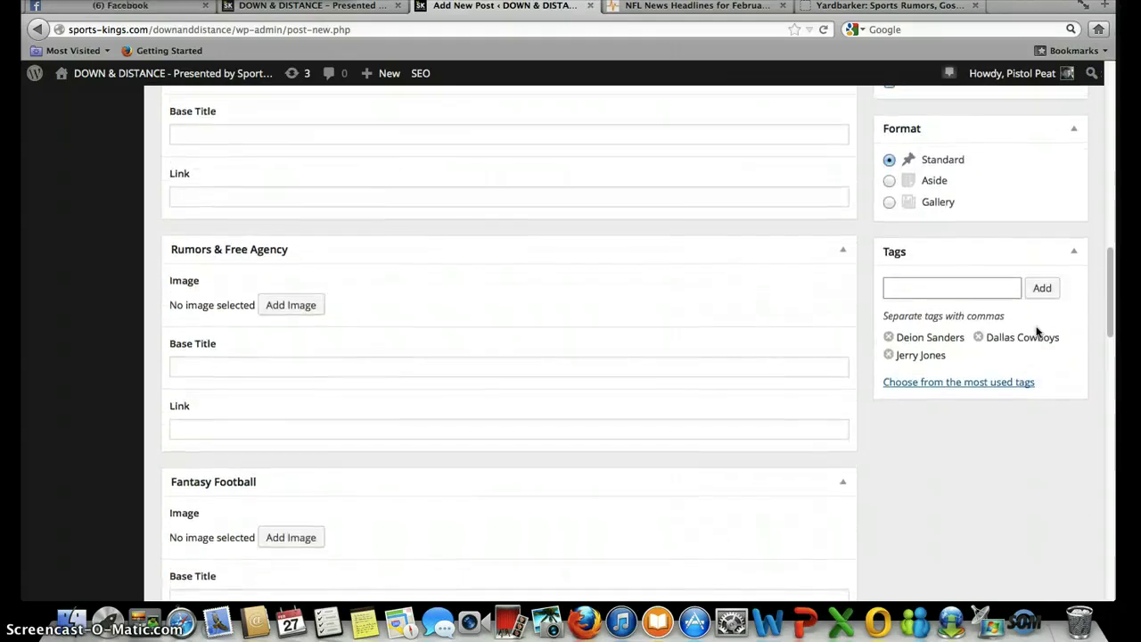
# - Switch to the live Down & Distance homepage showing its D&D, RBTS, PTP and ATR tiles
pyautogui.scroll(8, 1039, 331)
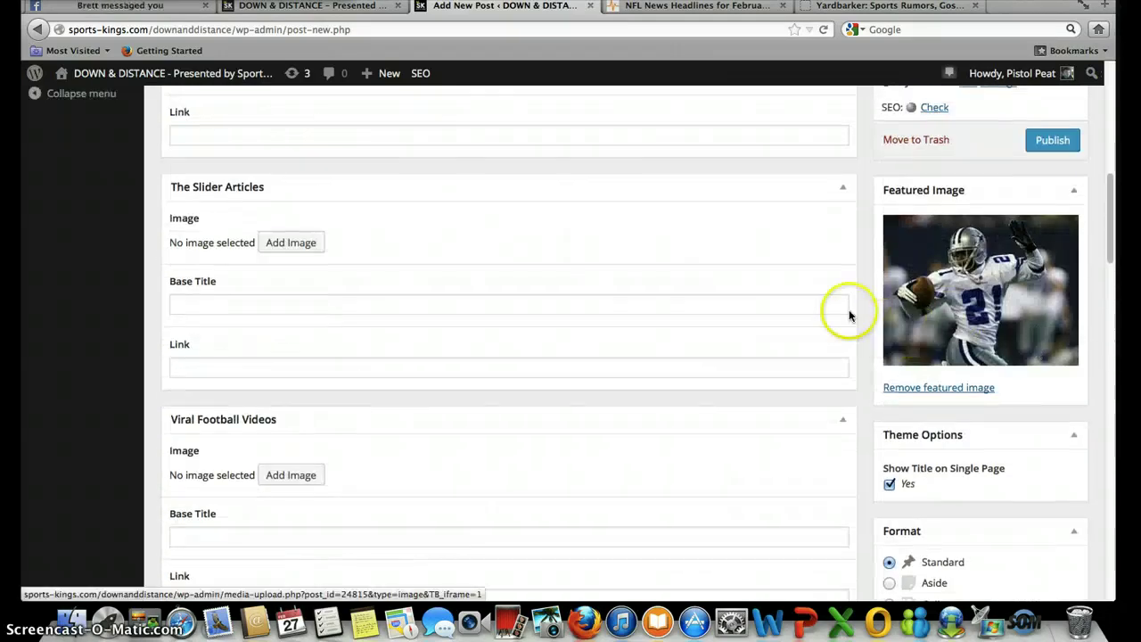
pyautogui.scroll(-2, 434, 228)
pyautogui.scroll(8, 435, 228)
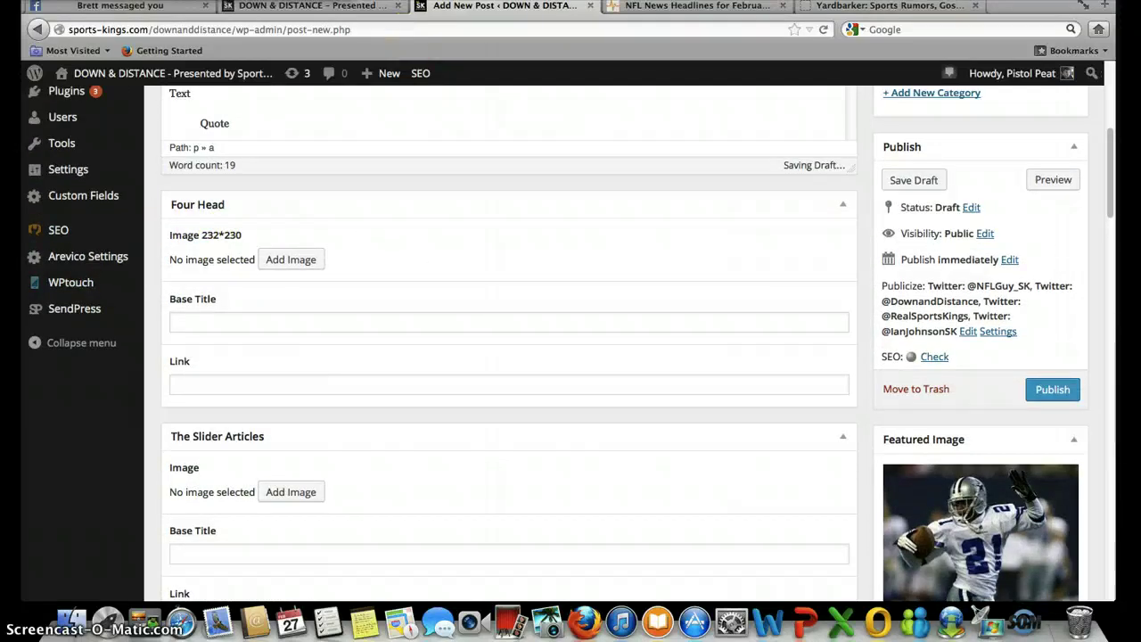
pyautogui.click(346, 7)
pyautogui.scroll(3, 348, 392)
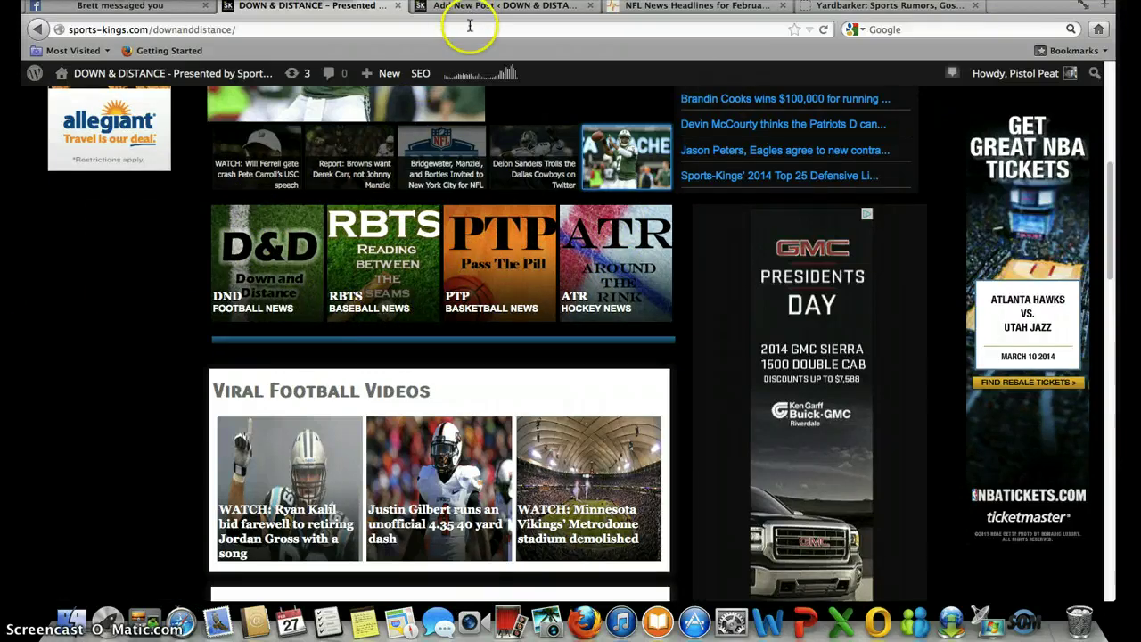
# - Scroll through the draft to review its Categories, the empty slider meta boxes and Tags
pyautogui.click(507, 7)
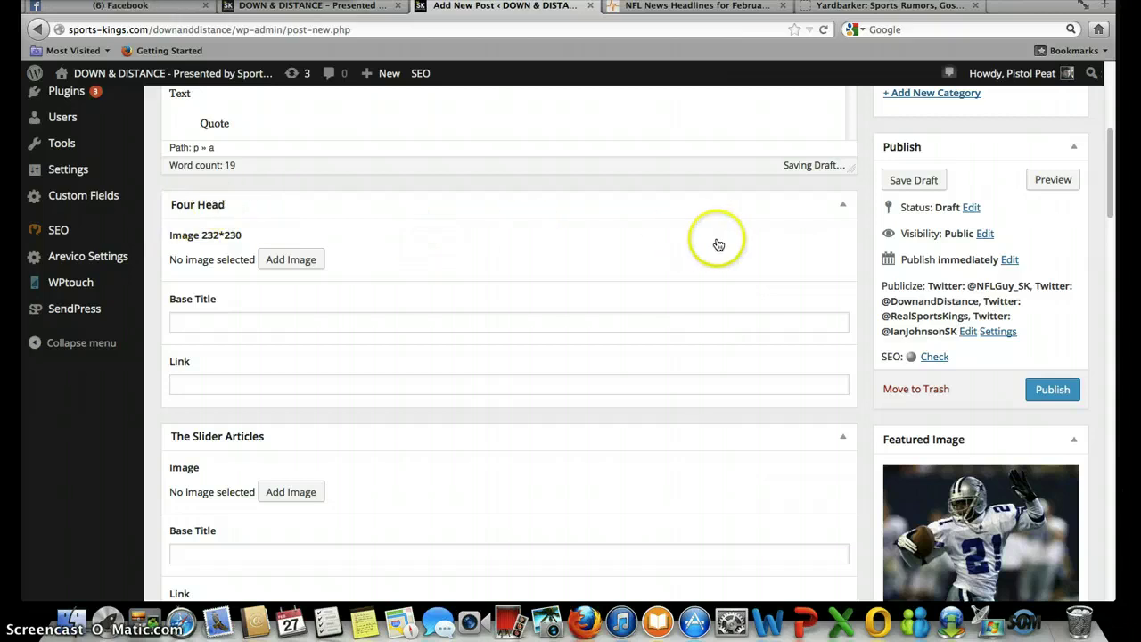
pyautogui.scroll(5, 955, 254)
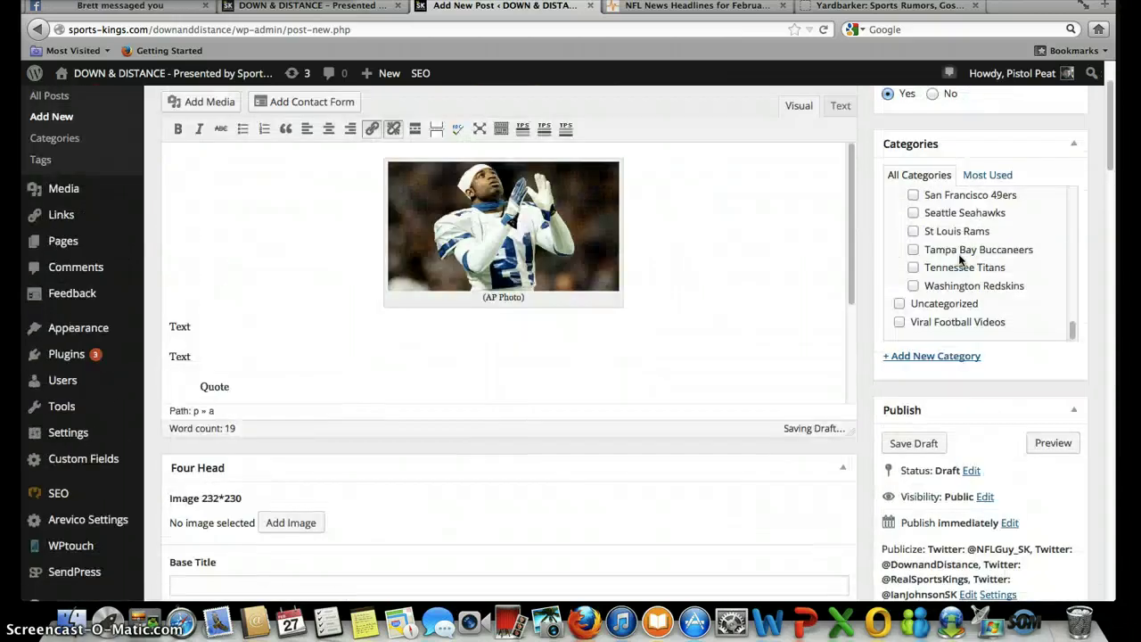
pyautogui.scroll(2, 961, 259)
pyautogui.scroll(10, 947, 357)
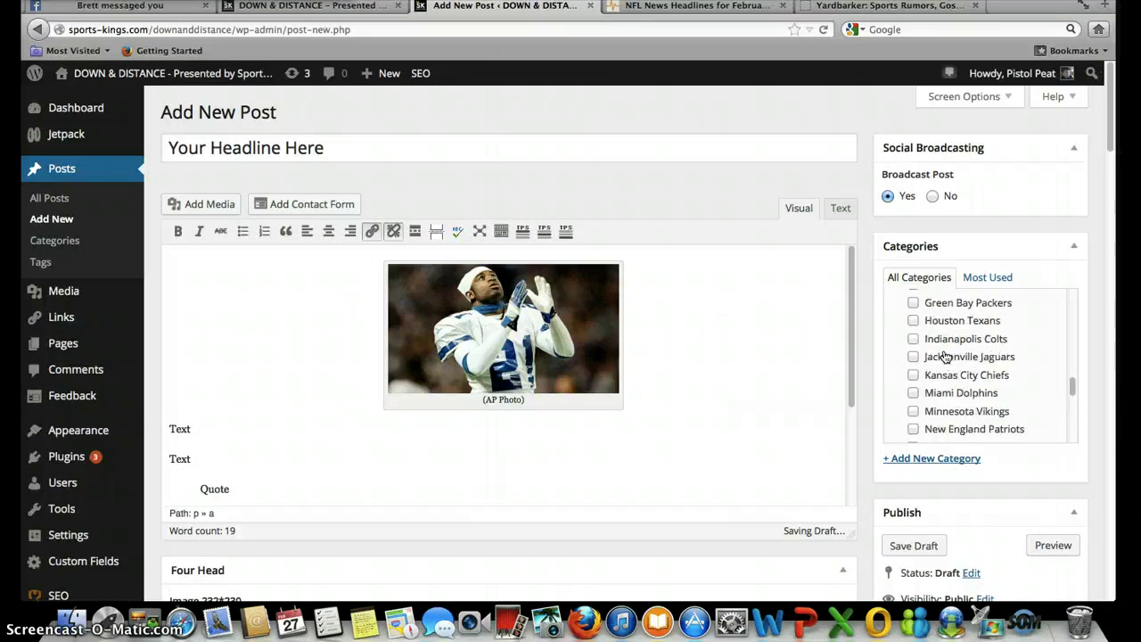
pyautogui.scroll(8, 945, 357)
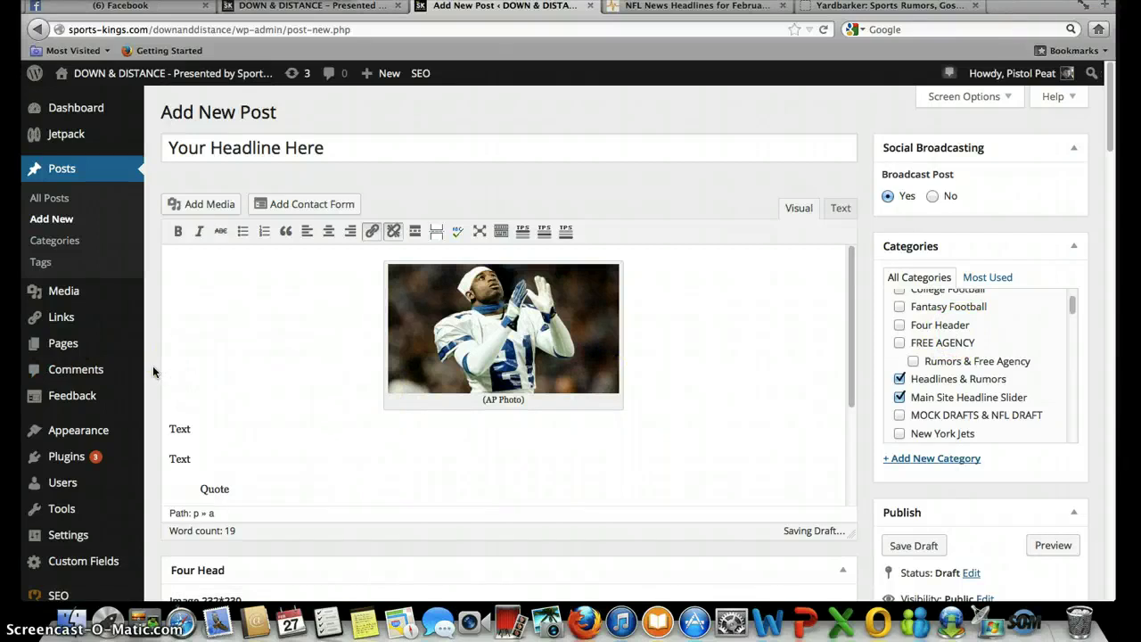
pyautogui.scroll(-10, 152, 365)
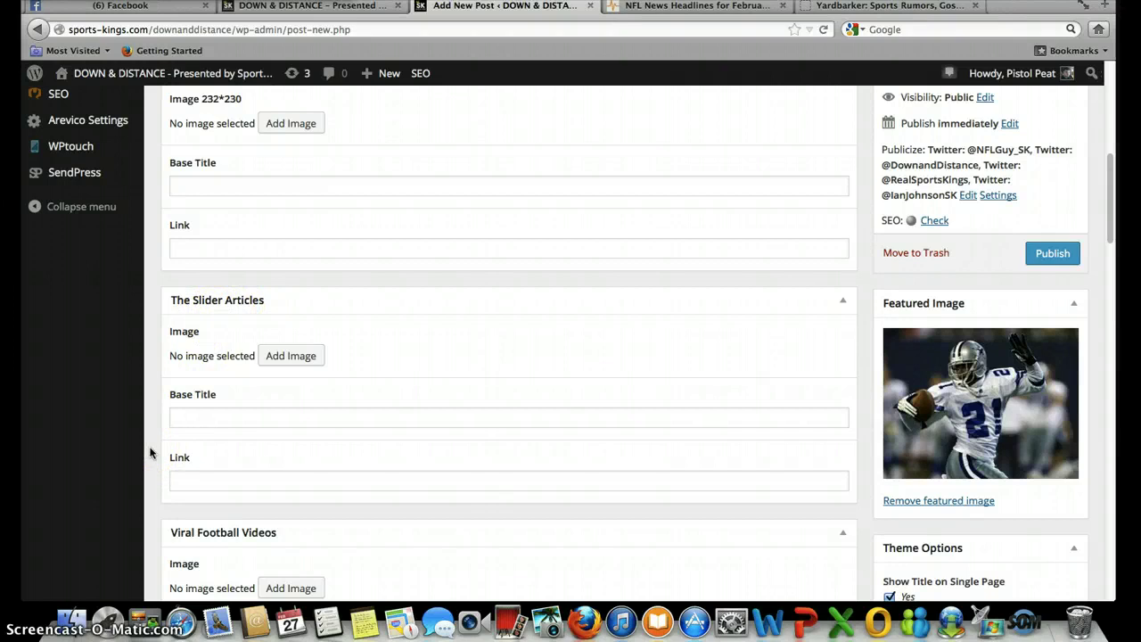
pyautogui.scroll(-5, 150, 453)
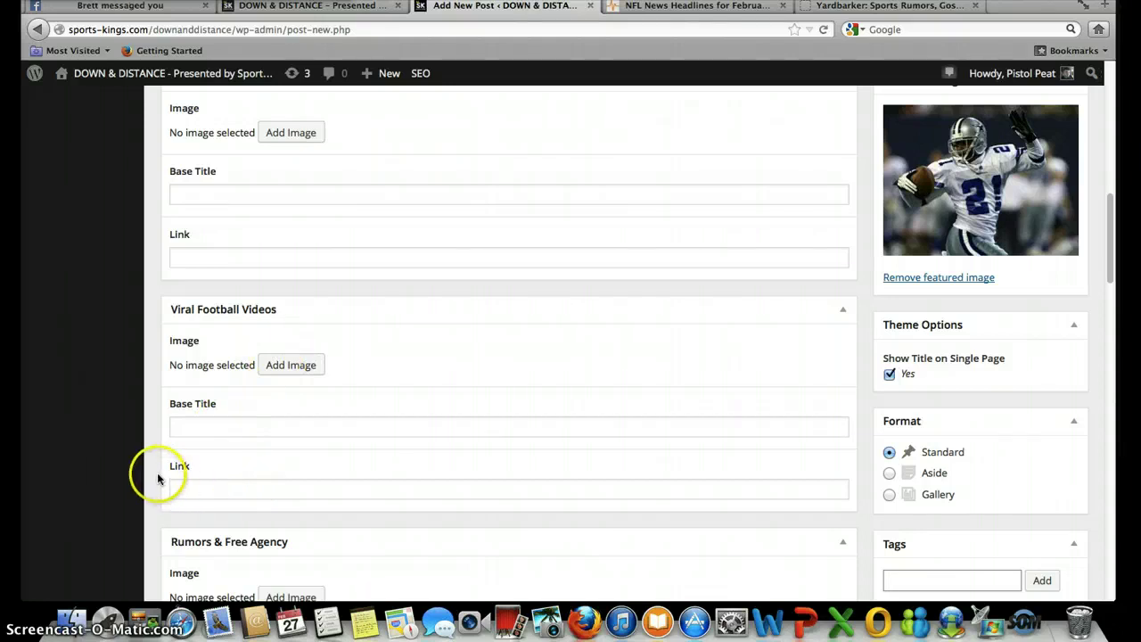
pyautogui.scroll(-5, 156, 479)
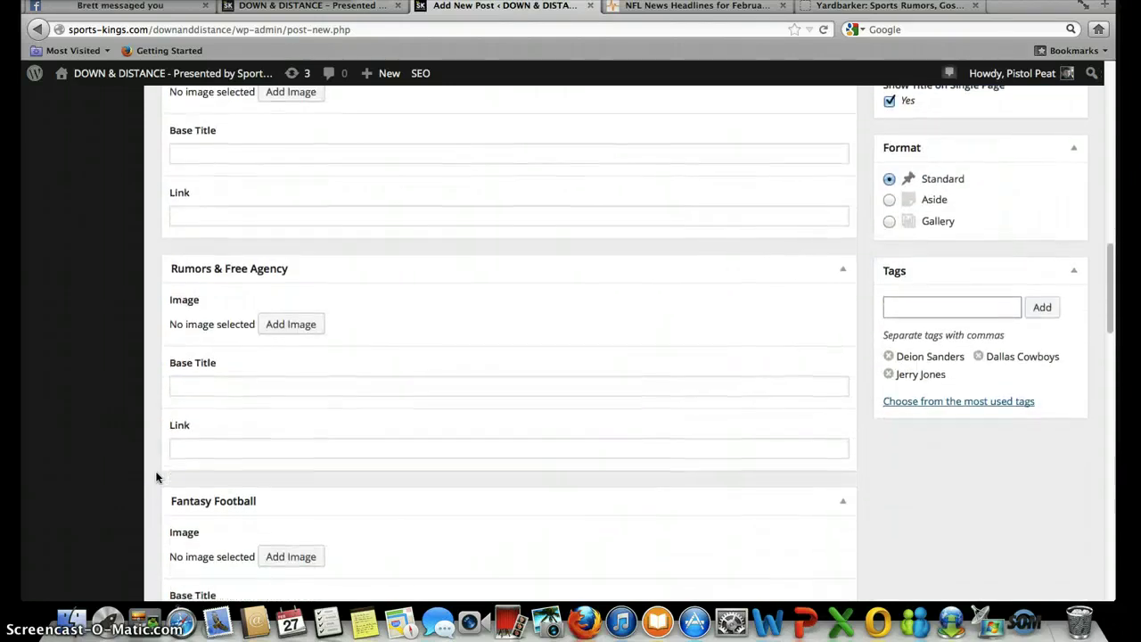
pyautogui.scroll(9, 156, 479)
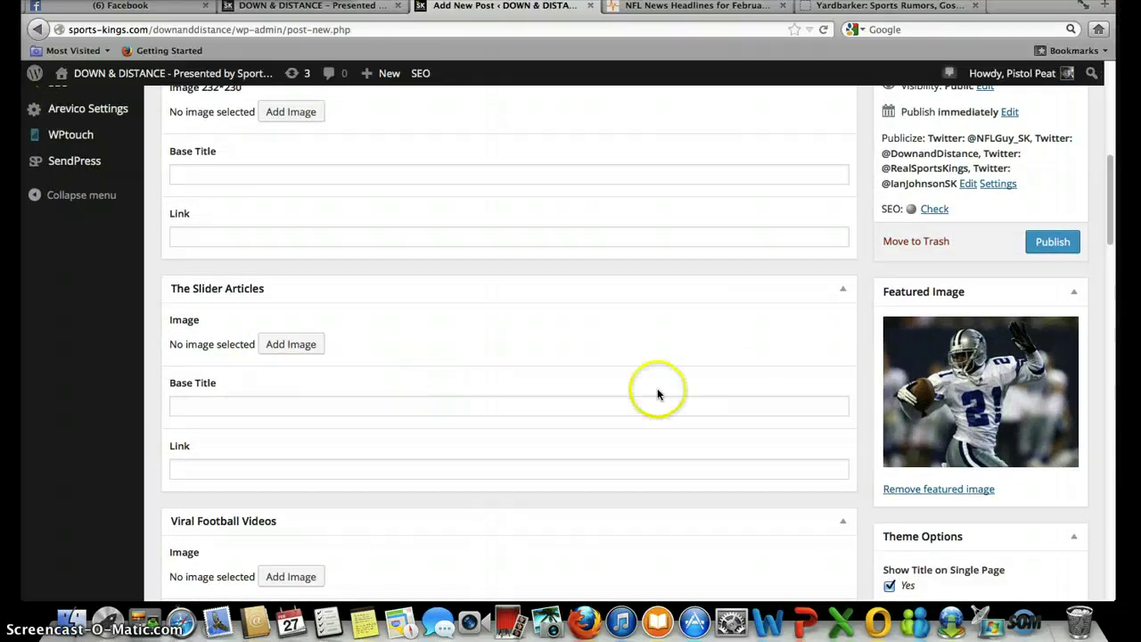
# - Set the Deion Sanders number 21 photo as The Slider Articles image
pyautogui.click(292, 345)
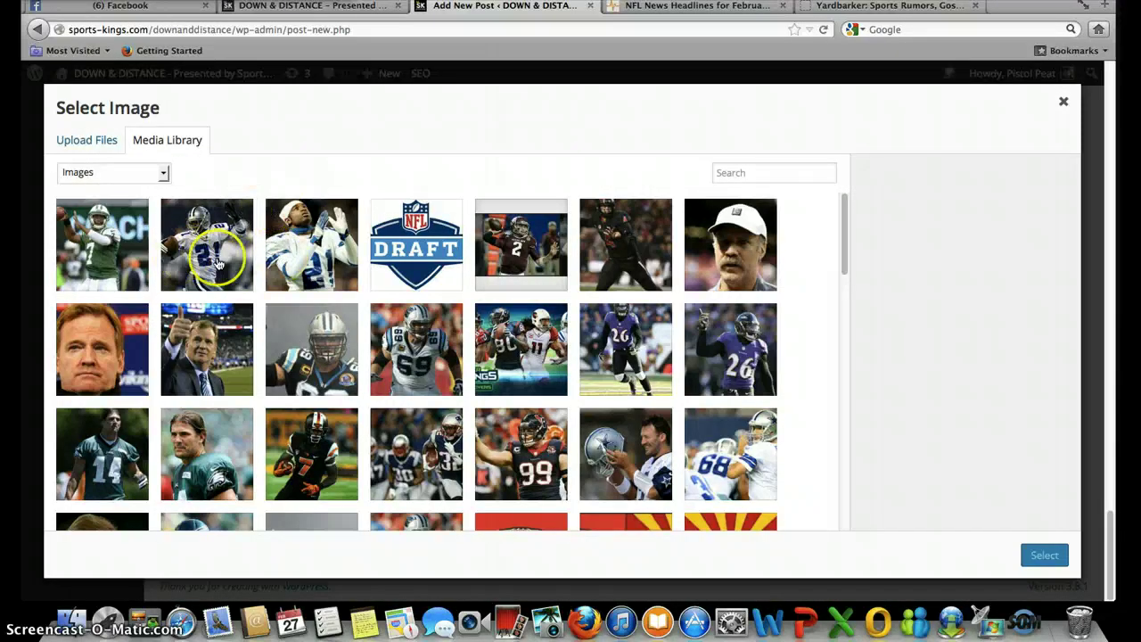
pyautogui.click(214, 254)
pyautogui.click(1045, 554)
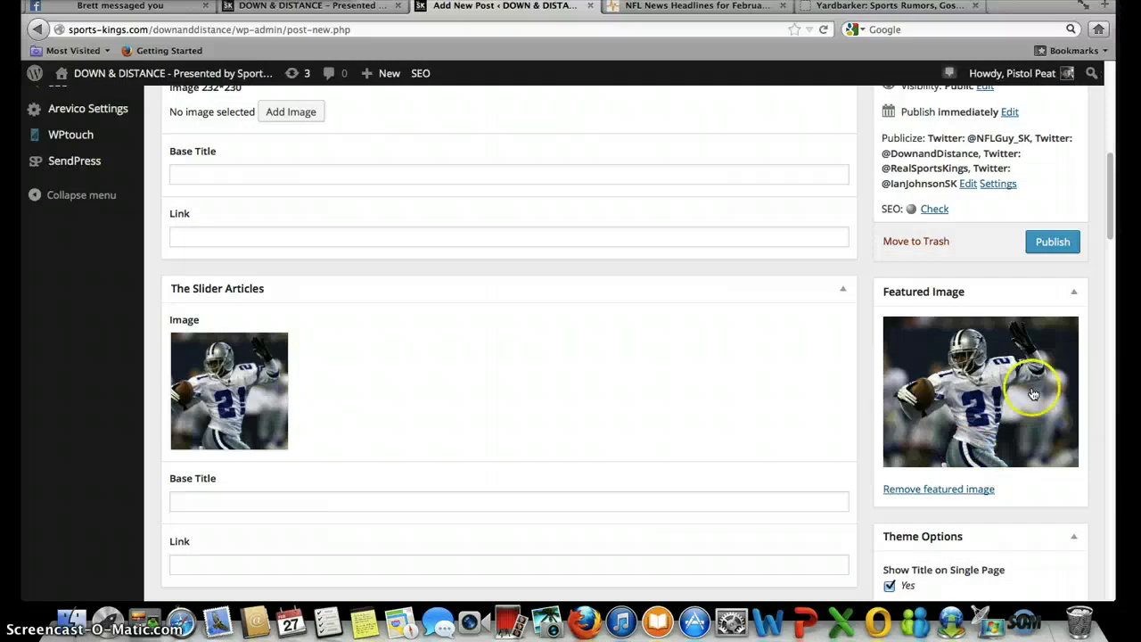
pyautogui.scroll(-3, 389, 439)
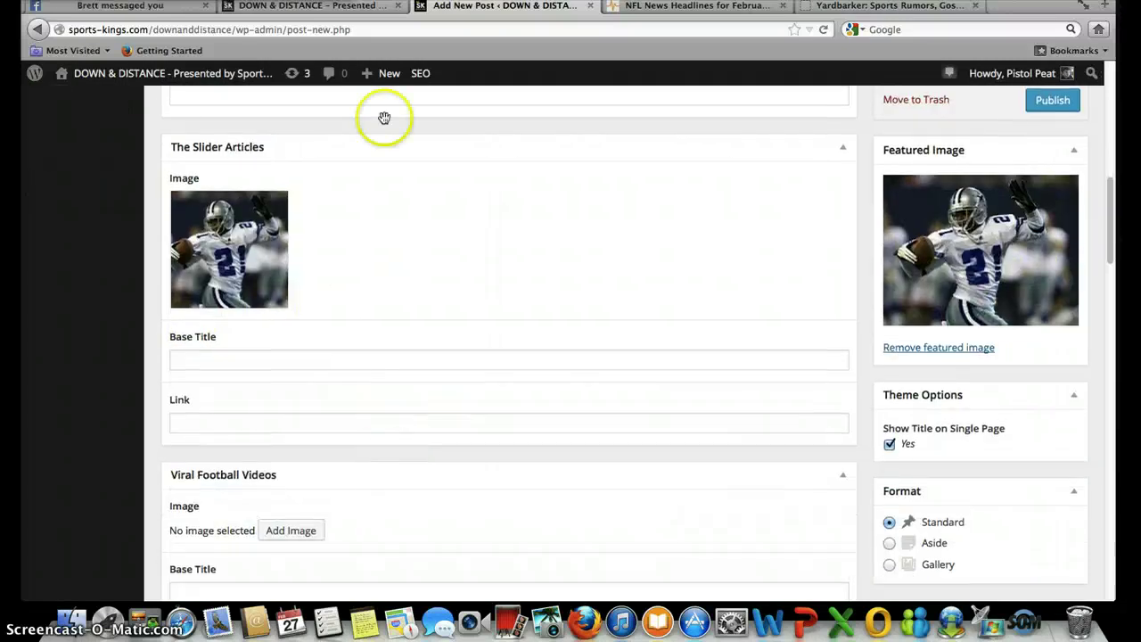
# - Compare with the Deion Sanders story in the live site slider, then return to the editor
pyautogui.click(365, 7)
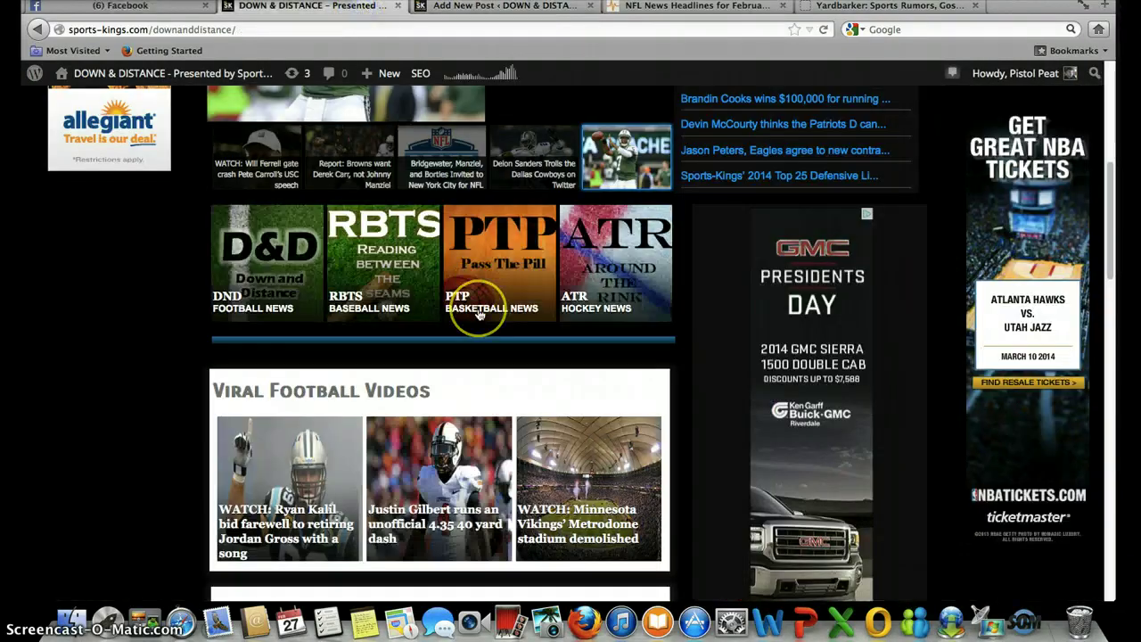
pyautogui.scroll(5, 479, 314)
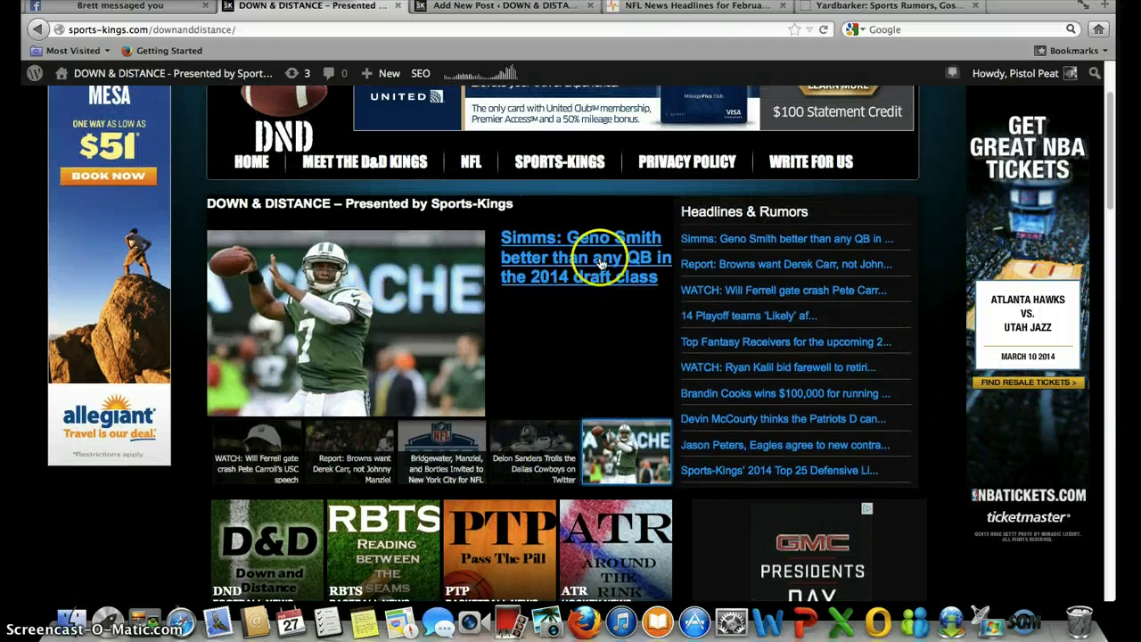
pyautogui.click(524, 457)
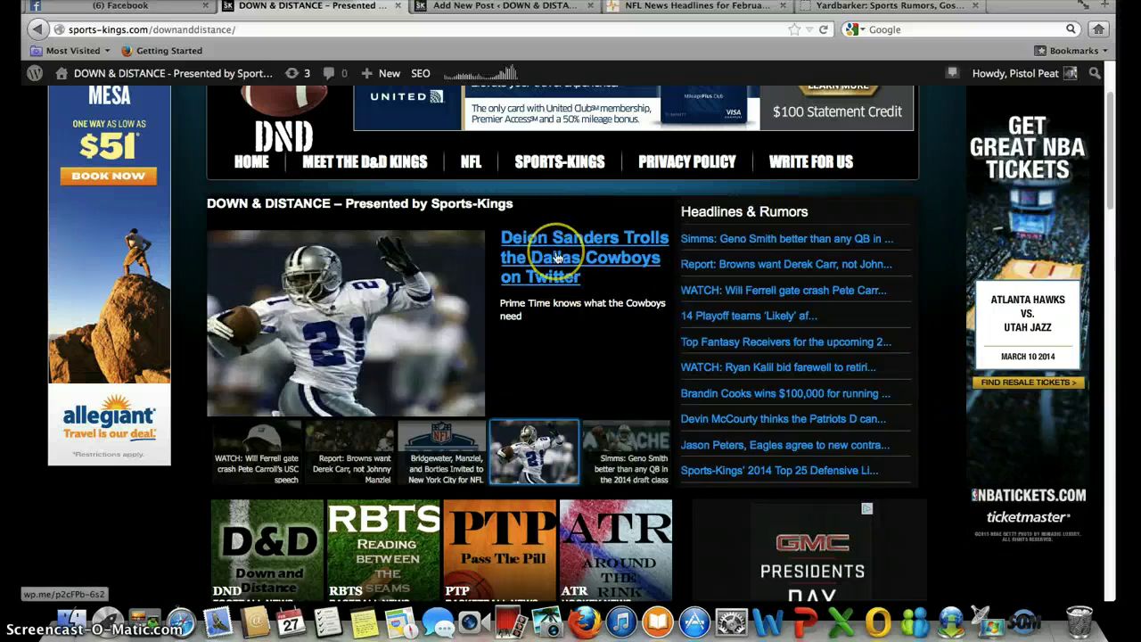
pyautogui.click(505, 8)
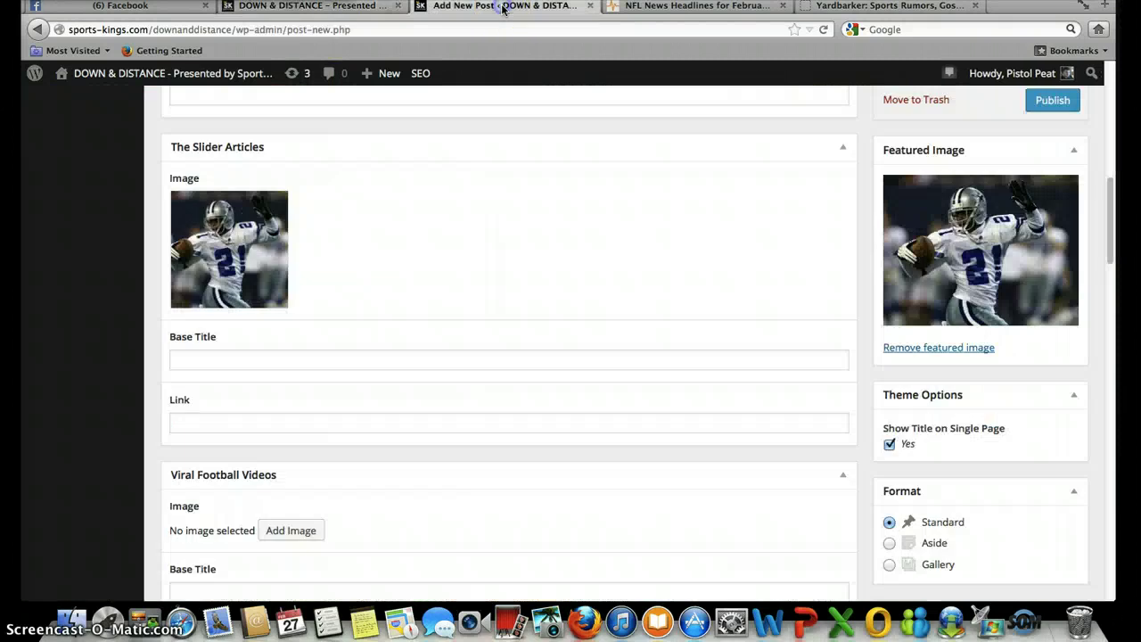
# - Enter 'Elaborate' as The Slider Articles base title and save the post as a draft
pyautogui.click(239, 356)
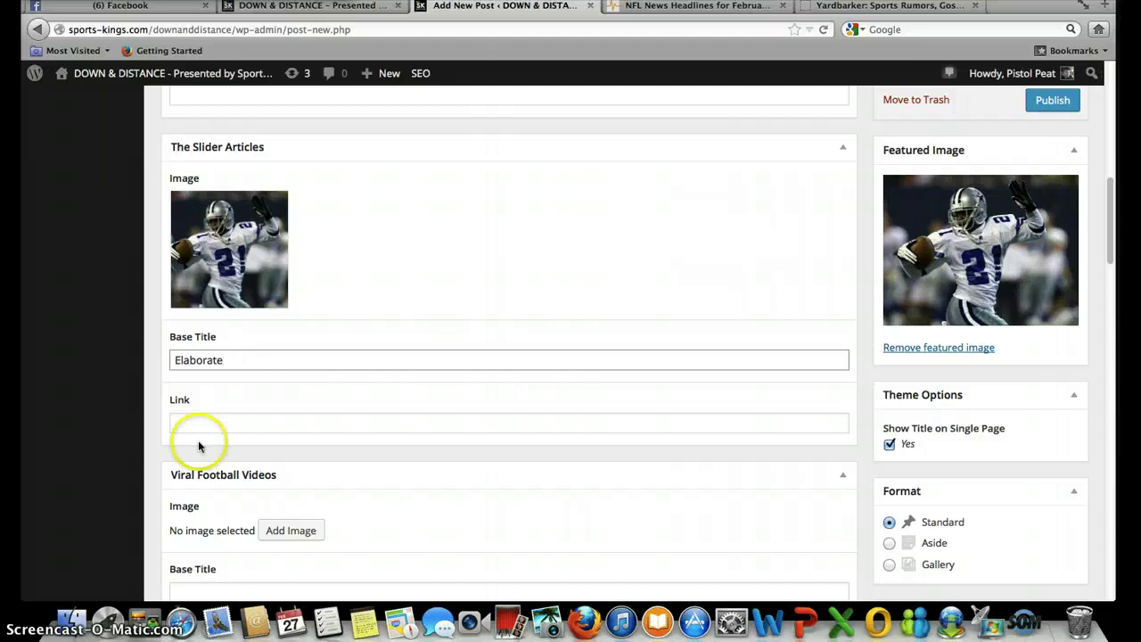
pyautogui.click(357, 412)
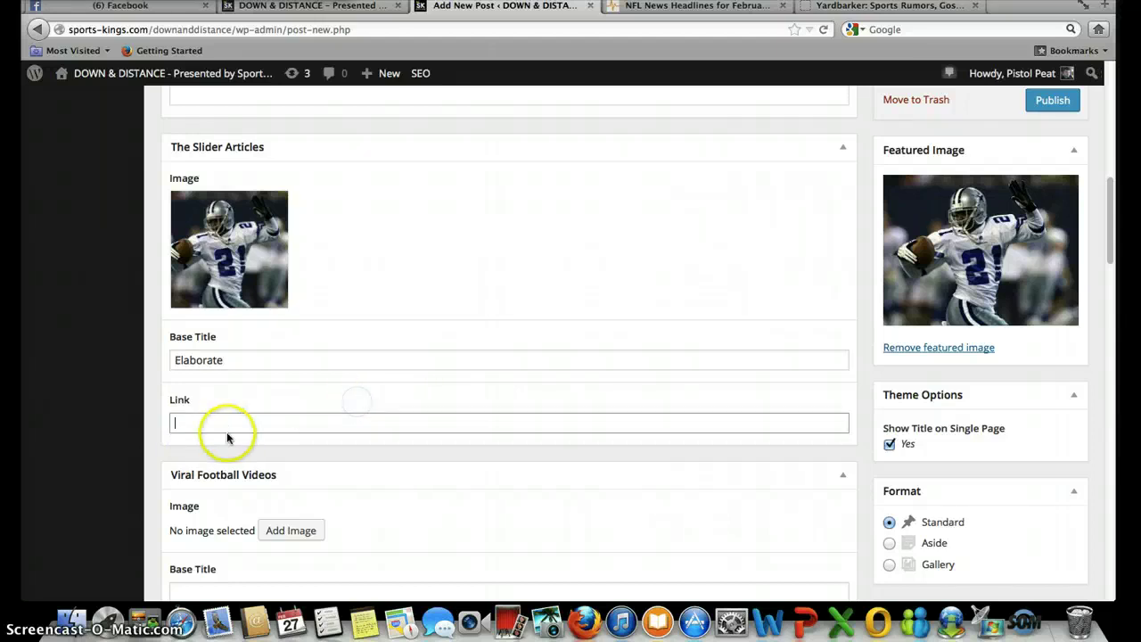
pyautogui.scroll(10, 568, 357)
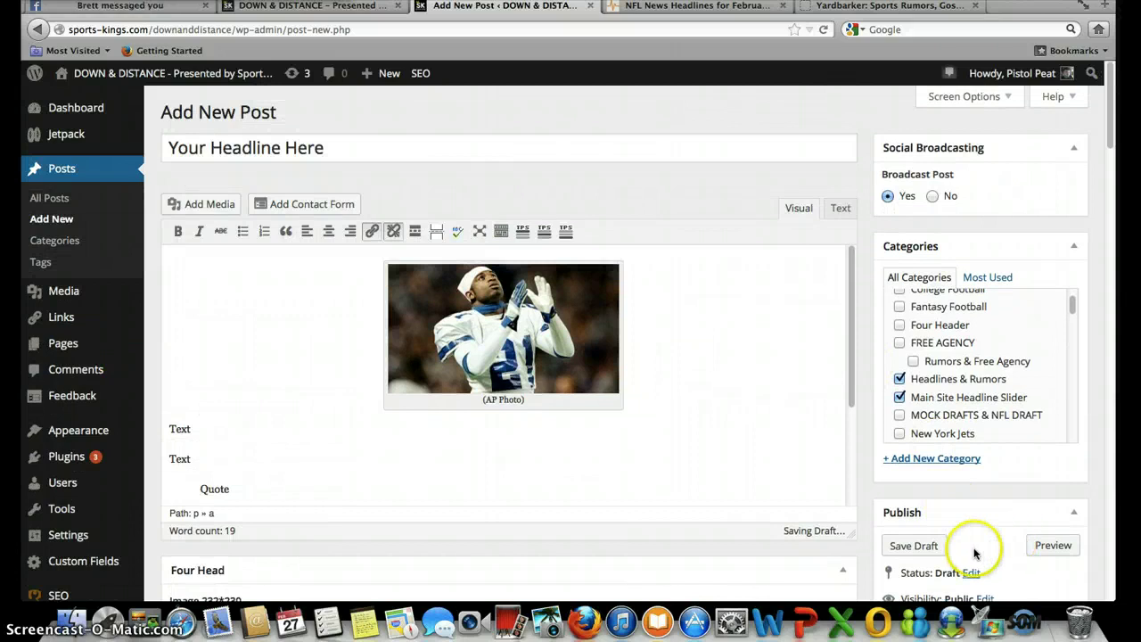
pyautogui.click(928, 548)
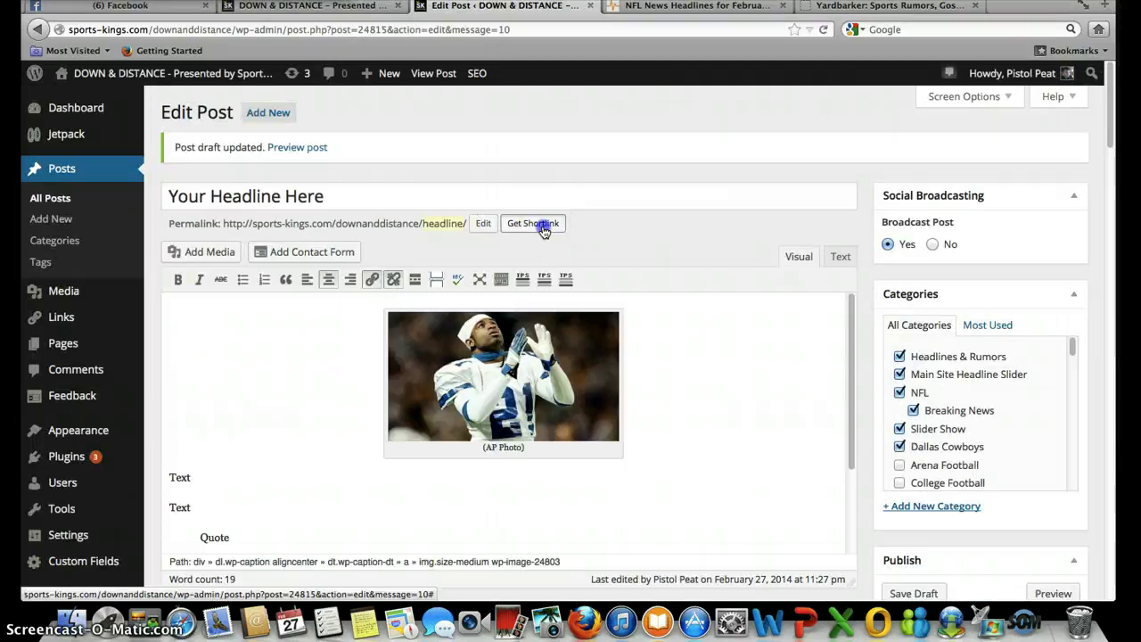
pyautogui.click(545, 231)
pyautogui.rightClick(537, 255)
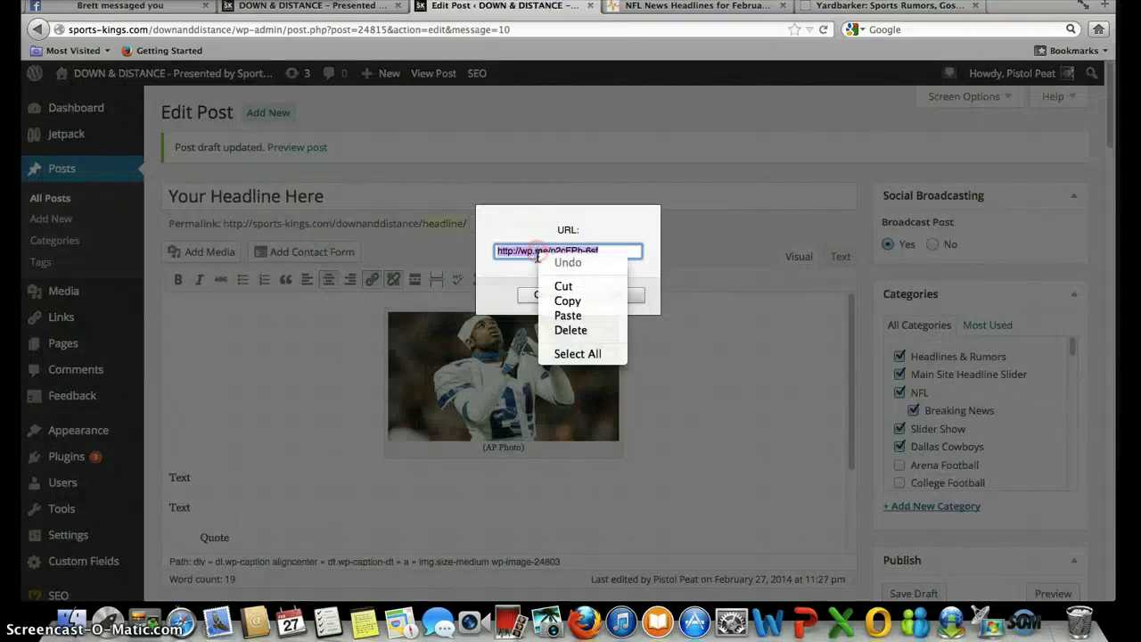
pyautogui.click(567, 301)
pyautogui.click(605, 296)
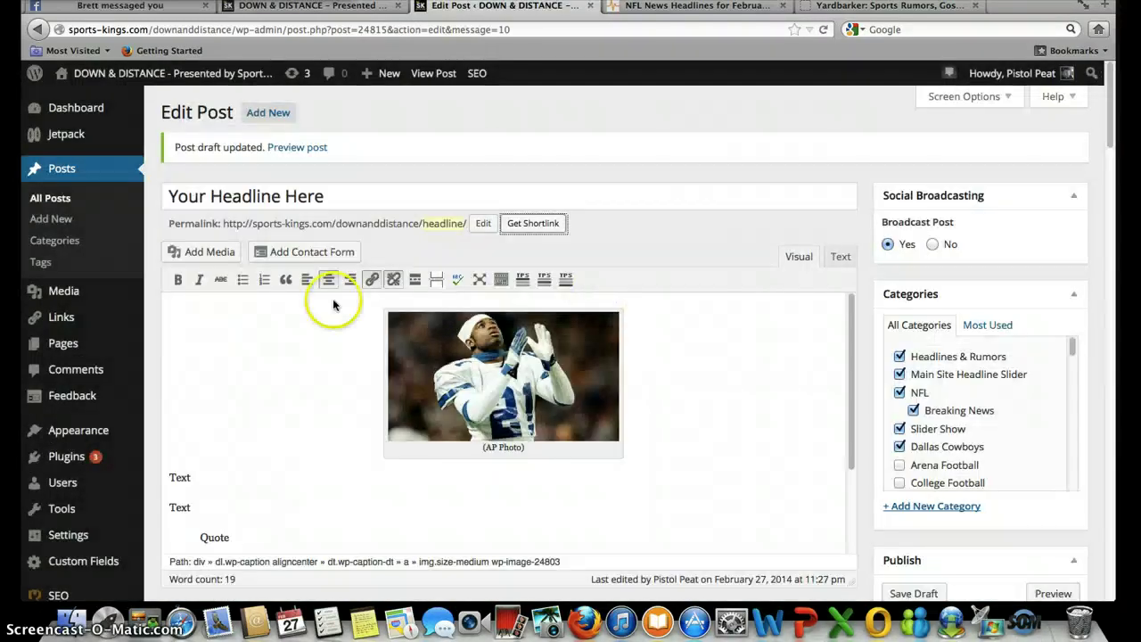
# - Paste the shortlink into The Slider Articles Link field
pyautogui.scroll(-15, 158, 366)
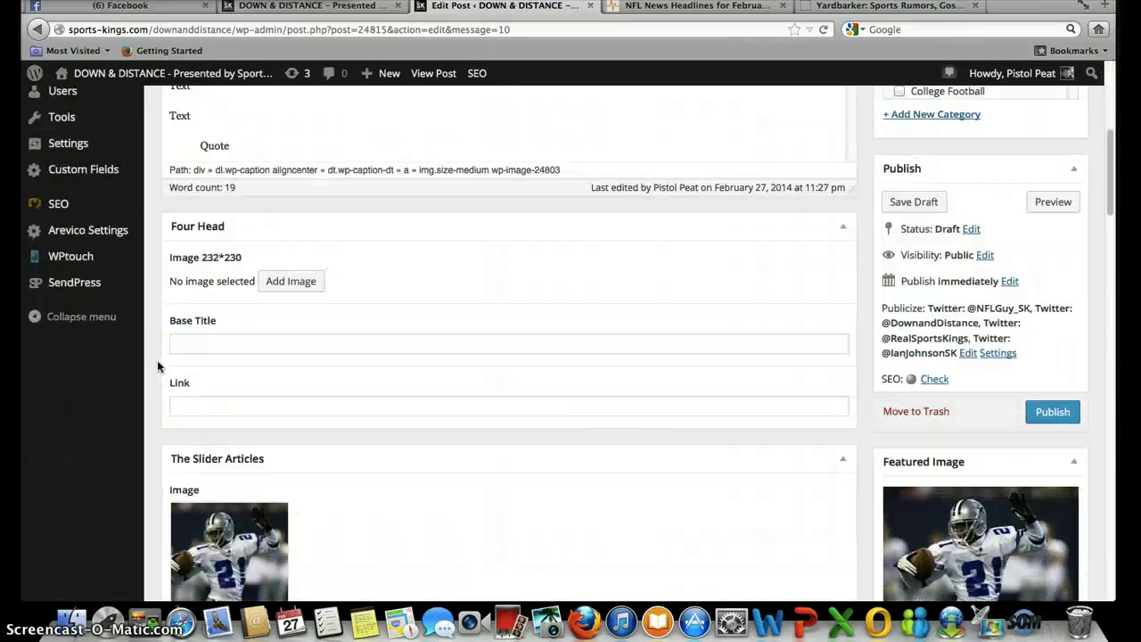
pyautogui.rightClick(186, 472)
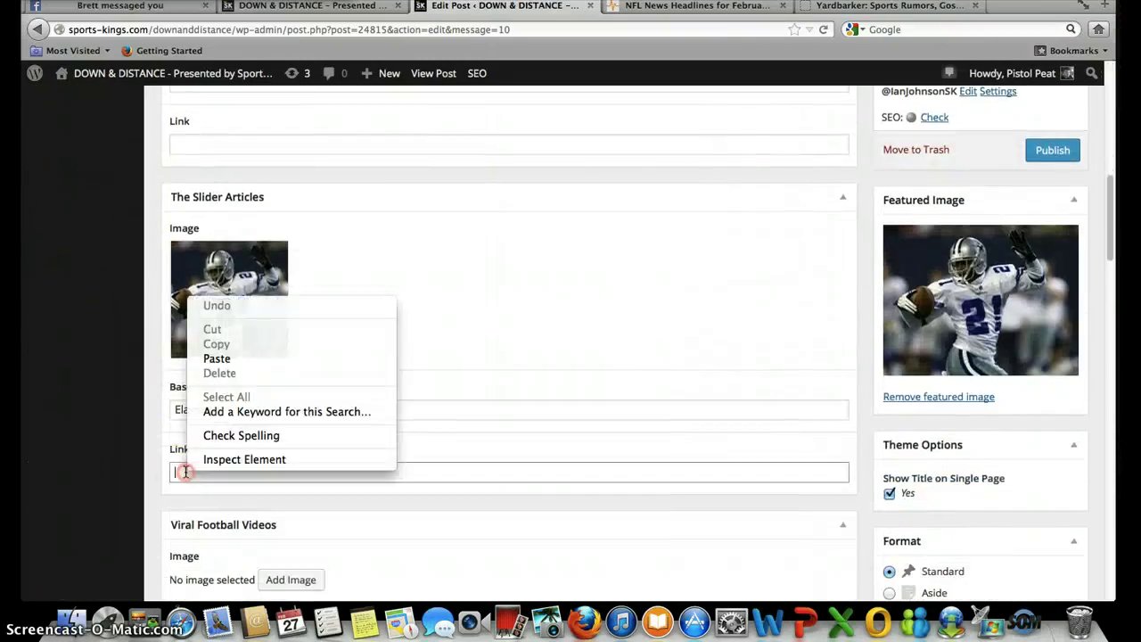
pyautogui.click(214, 360)
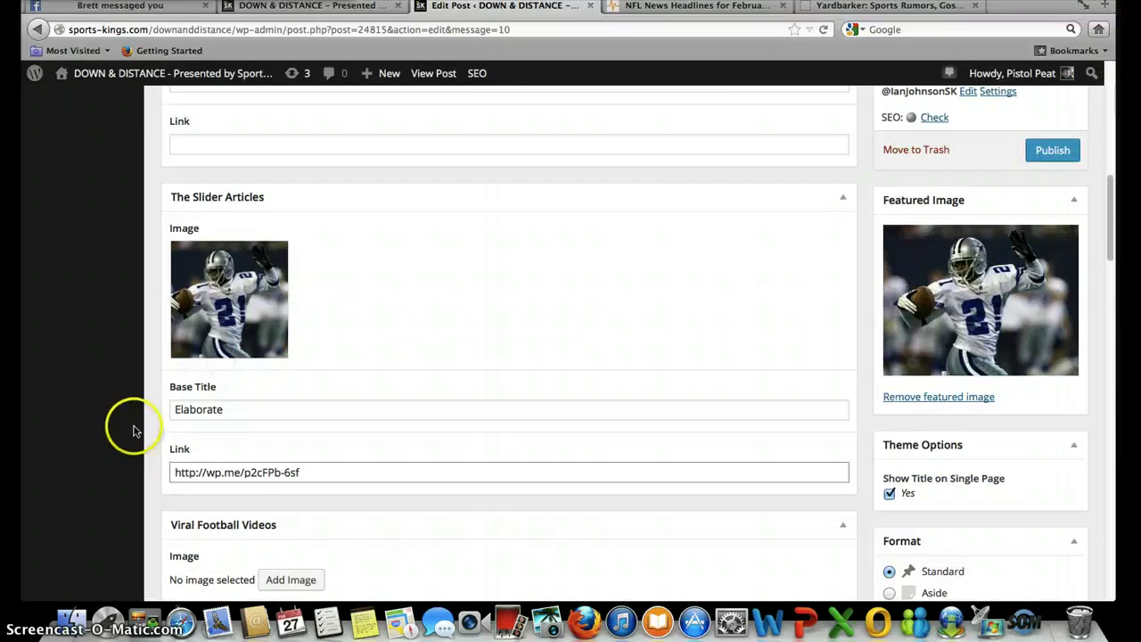
pyautogui.scroll(-3, 148, 407)
pyautogui.scroll(-12, 150, 409)
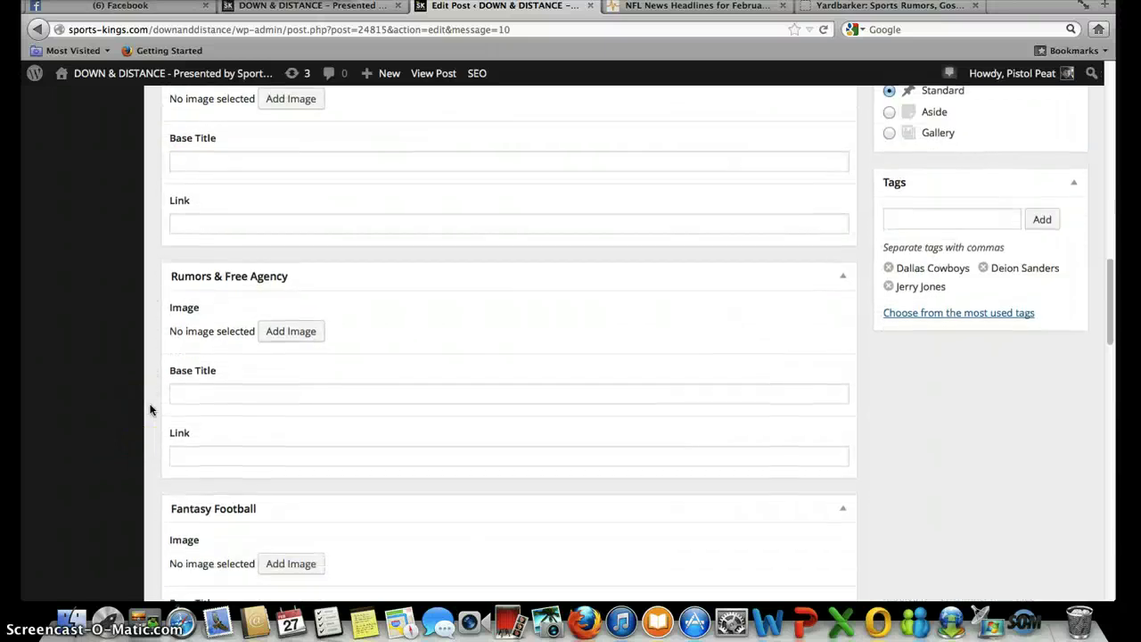
# - Enter 'Deion Sanders' as the Yoast focus keyword and view where it is found
pyautogui.scroll(-10, 149, 410)
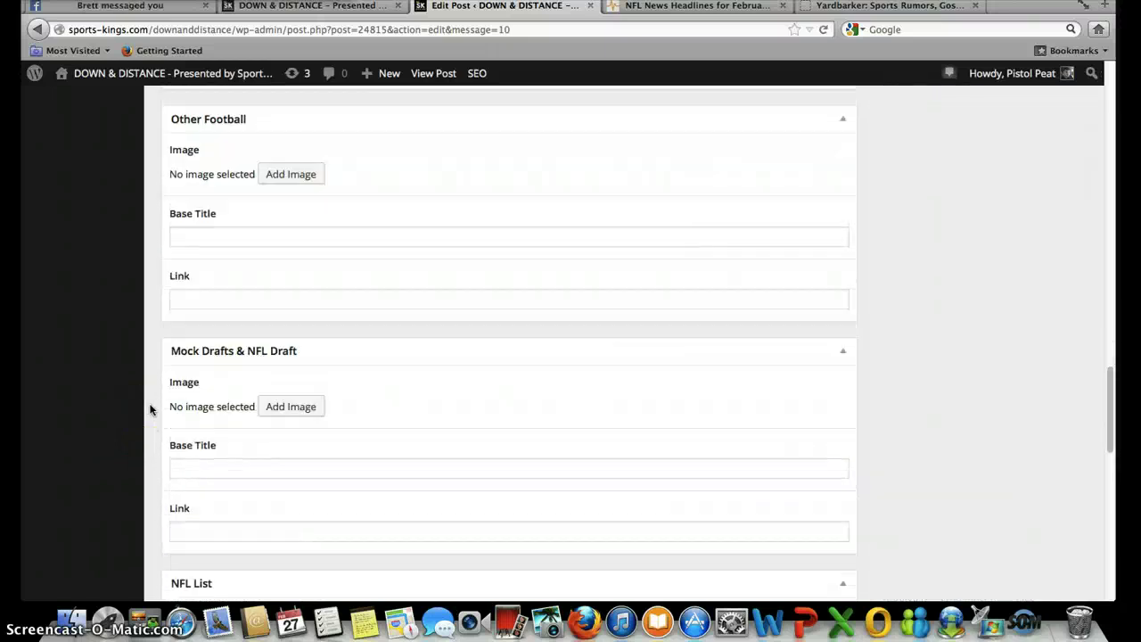
pyautogui.scroll(-2, 150, 409)
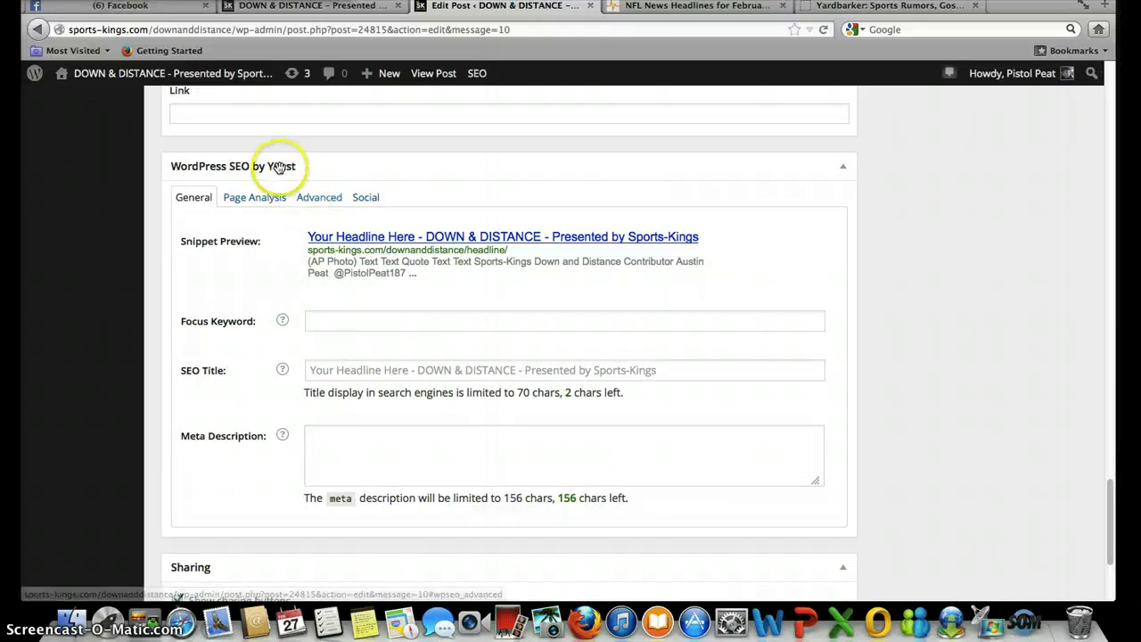
pyautogui.click(355, 321)
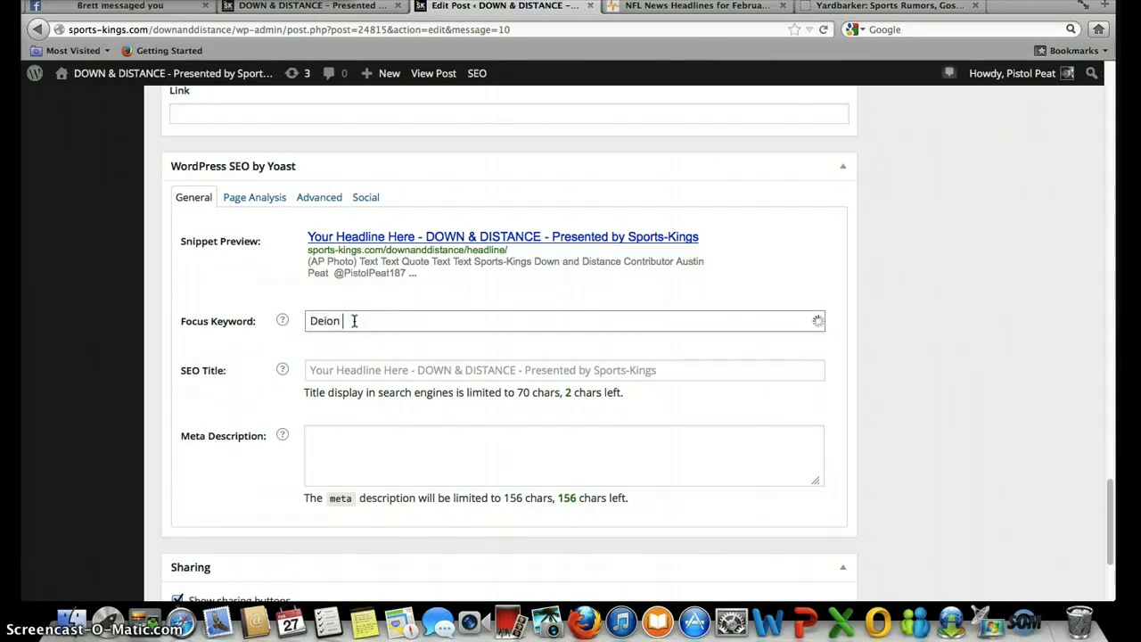
pyautogui.write('Deion Sanders')
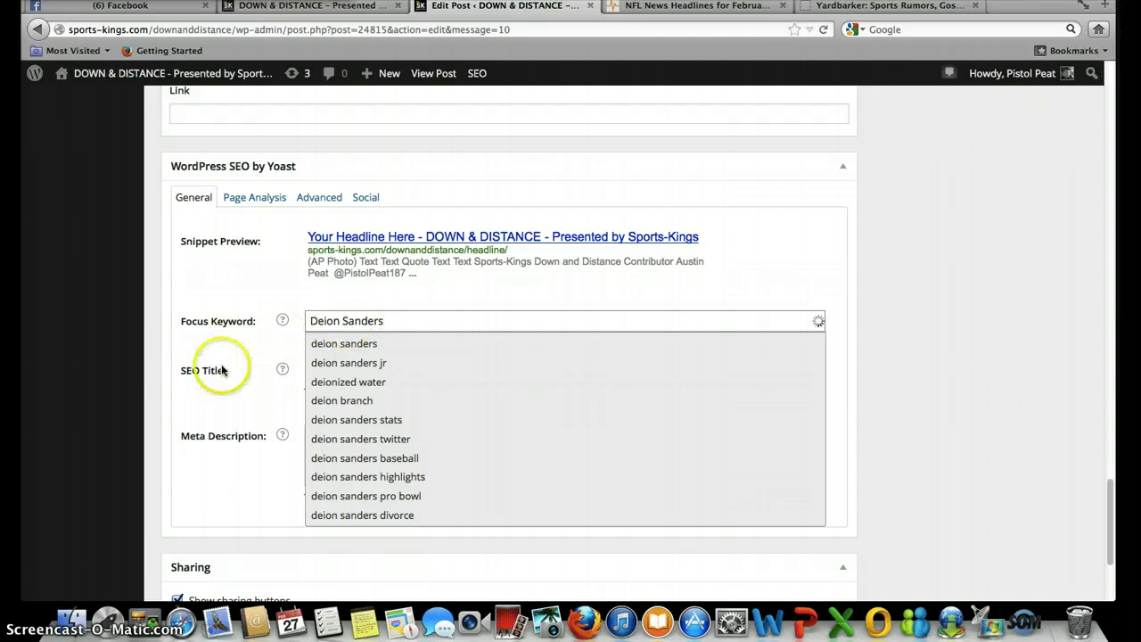
pyautogui.click(151, 342)
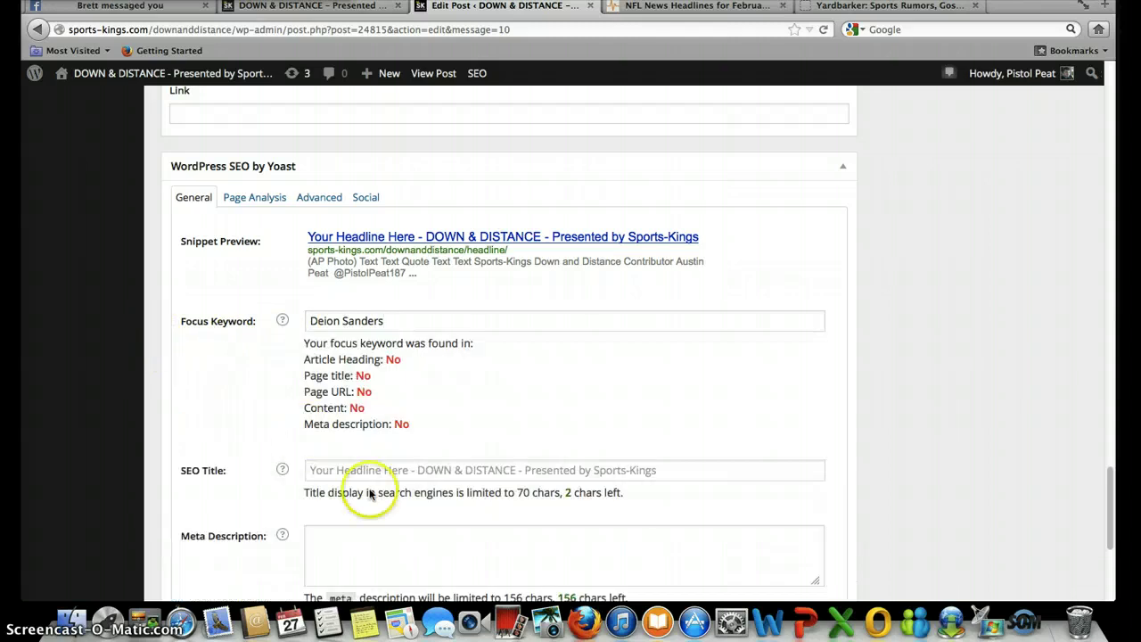
# - Click into the empty Yoast meta description field to begin editing it
pyautogui.click(357, 548)
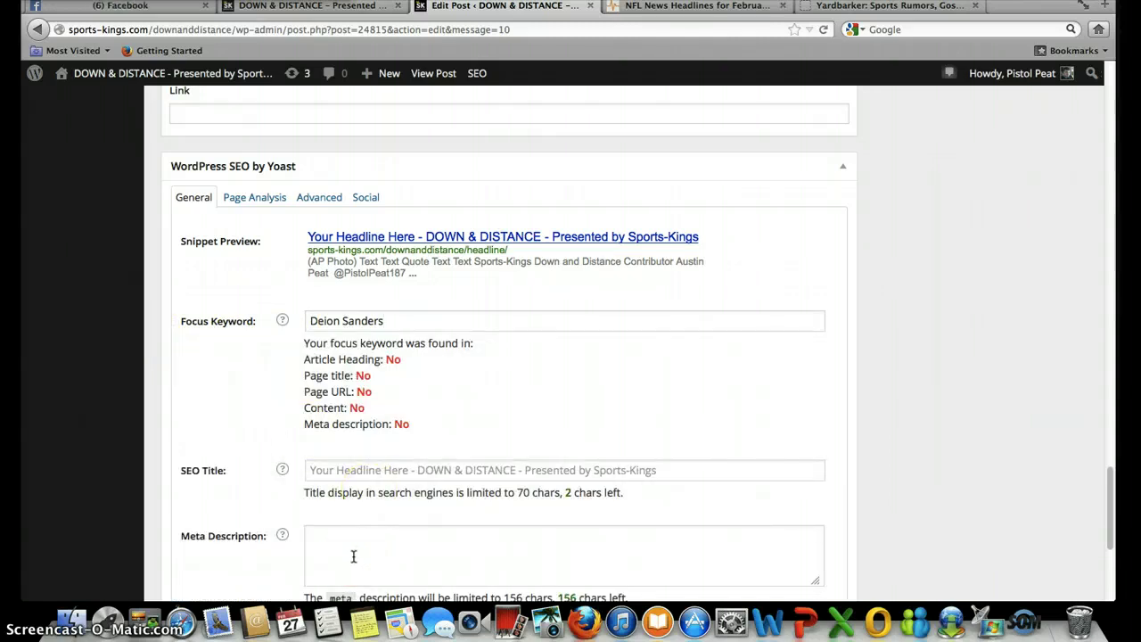
pyautogui.click(352, 551)
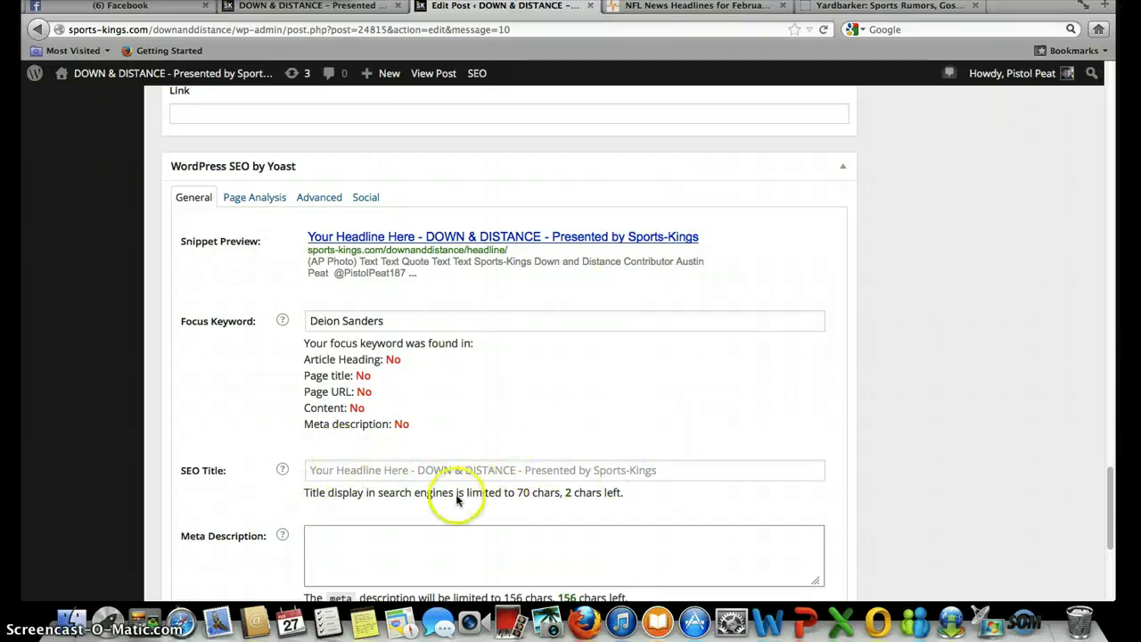
pyautogui.scroll(-4, 946, 482)
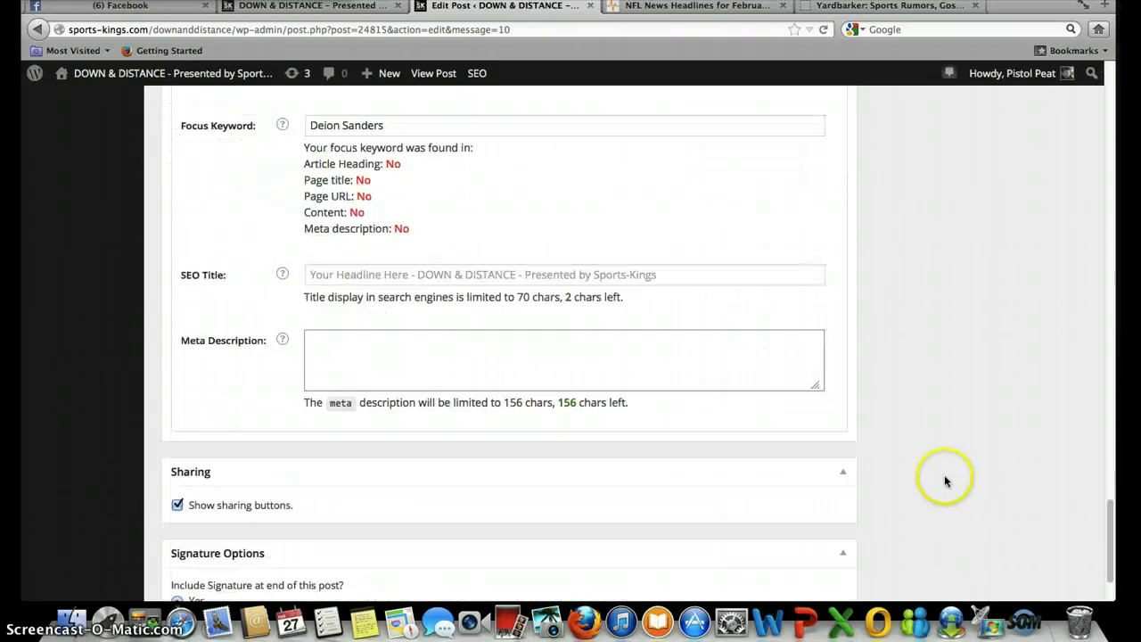
pyautogui.click(335, 348)
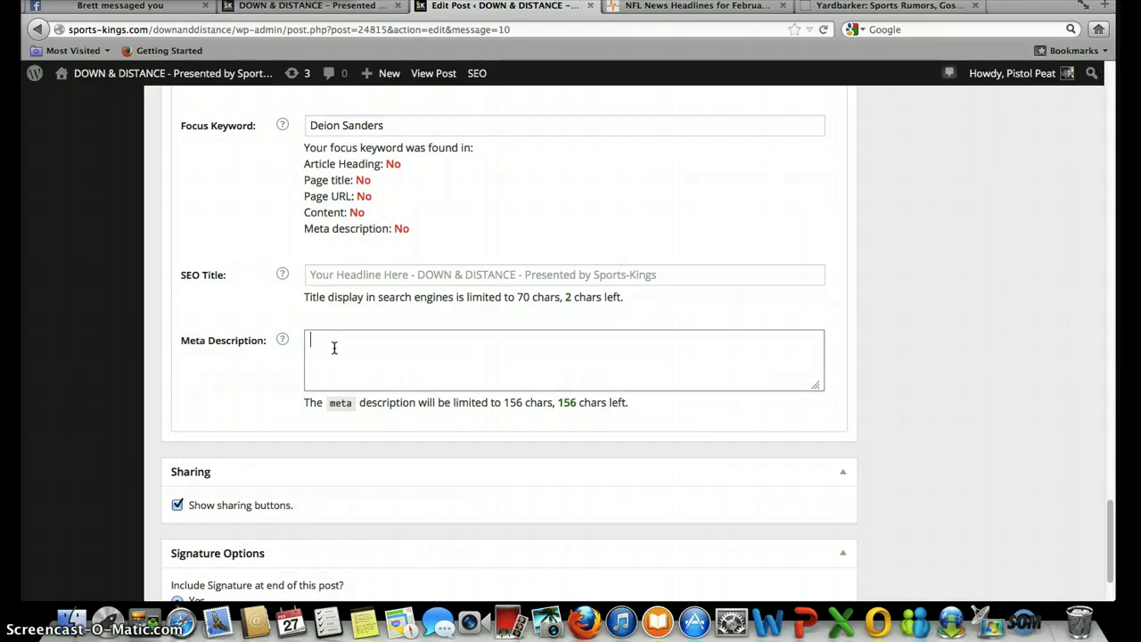
pyautogui.click(462, 360)
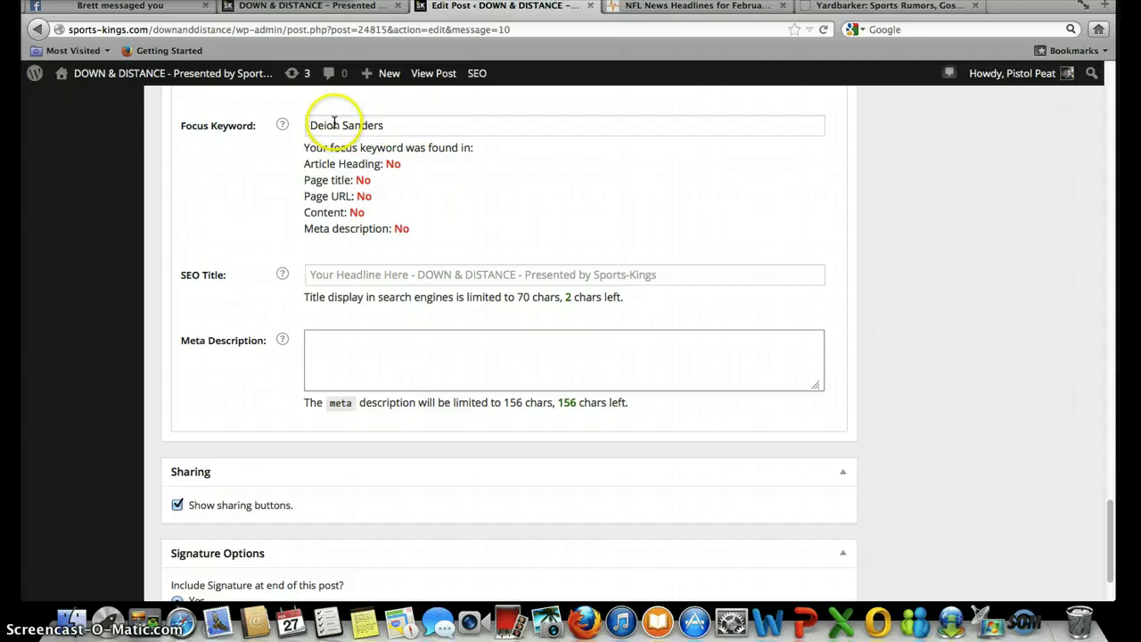
pyautogui.scroll(5, 948, 257)
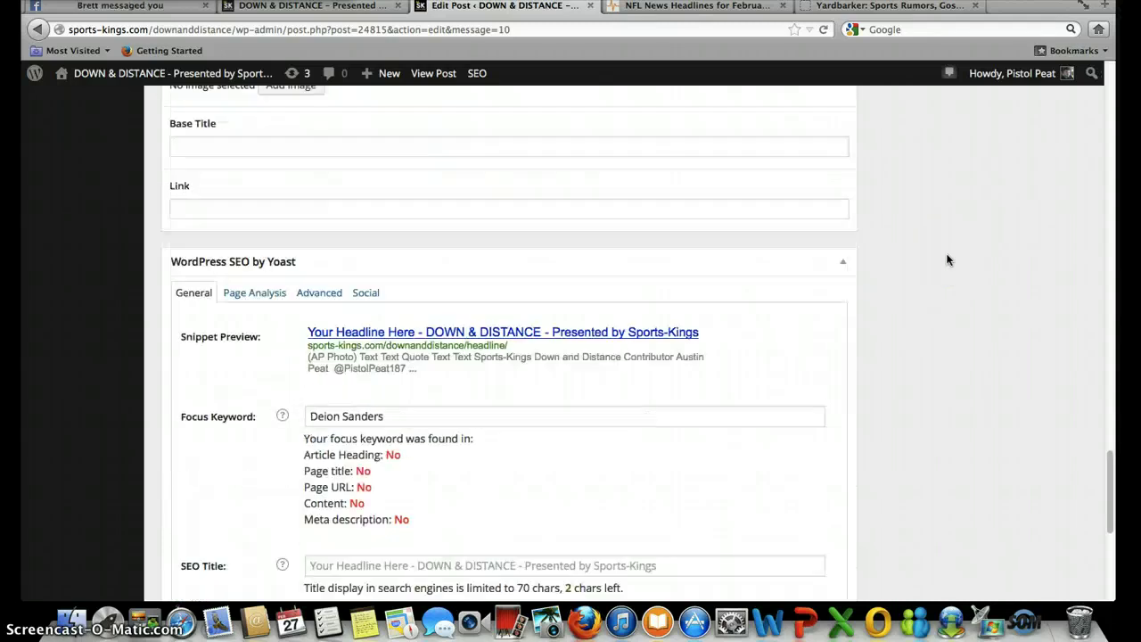
pyautogui.scroll(20, 948, 258)
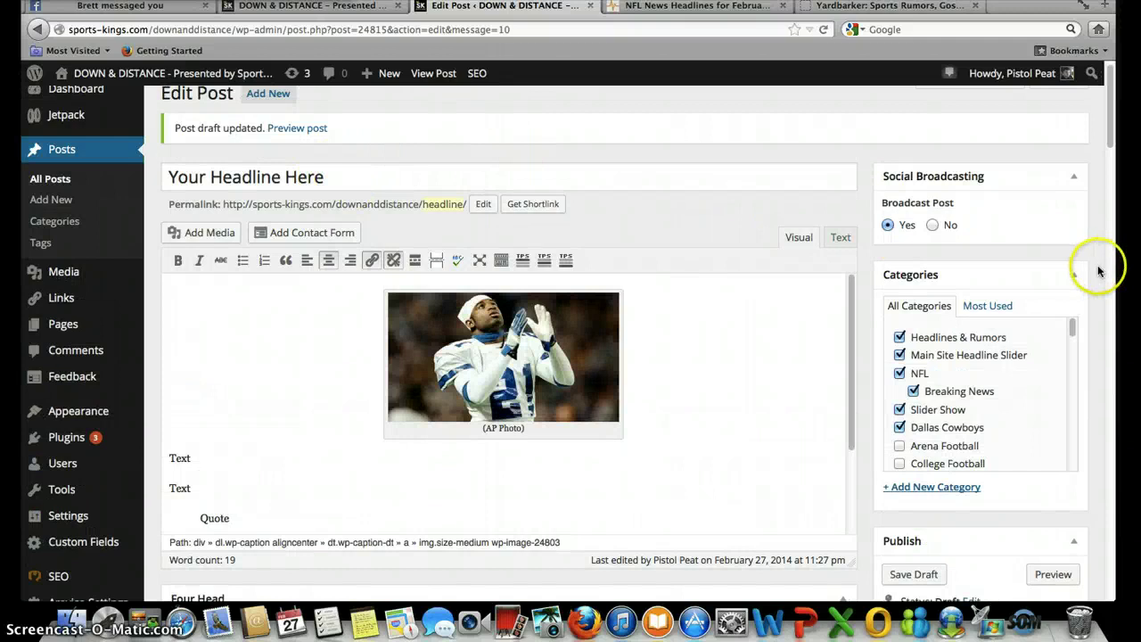
pyautogui.scroll(-7, 1099, 270)
pyautogui.scroll(4, 1099, 271)
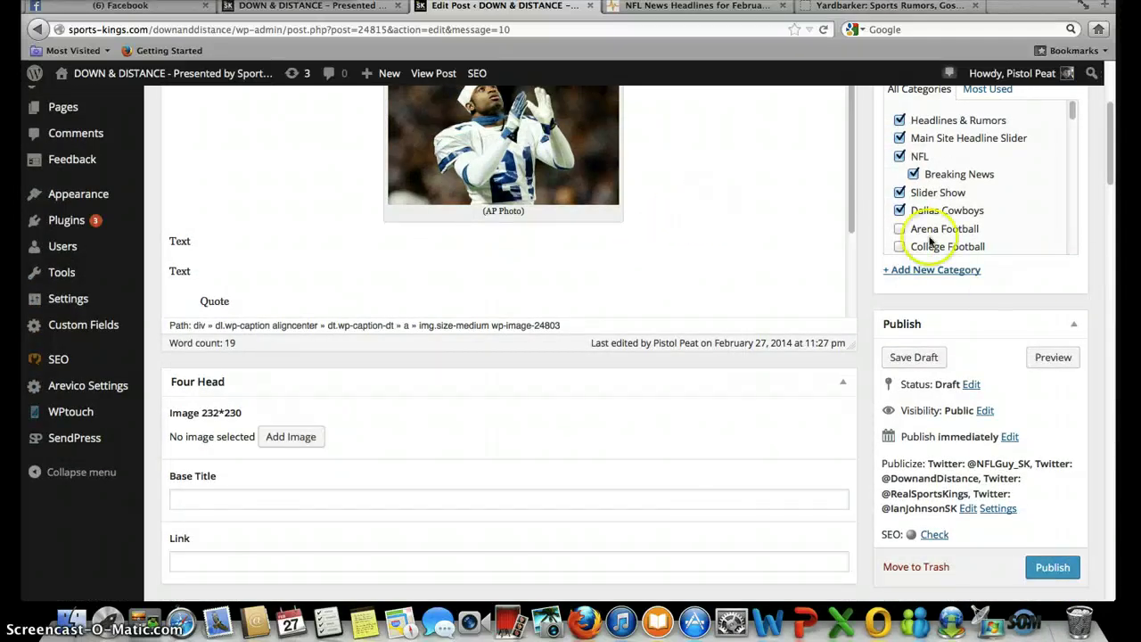
pyautogui.scroll(-10, 1096, 285)
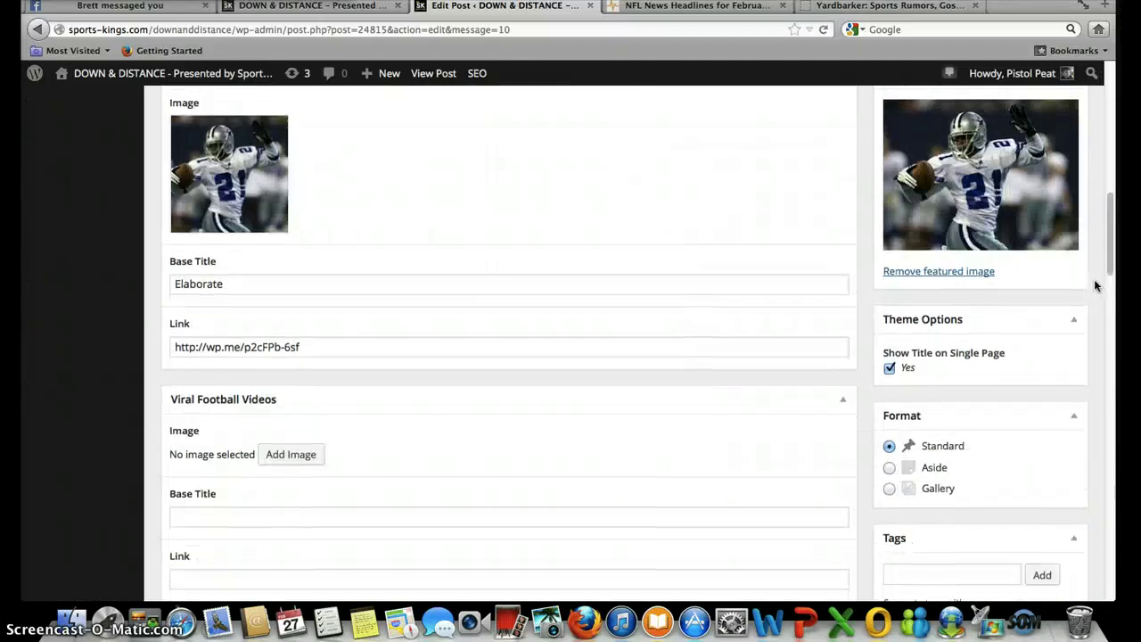
pyautogui.scroll(-12, 1096, 285)
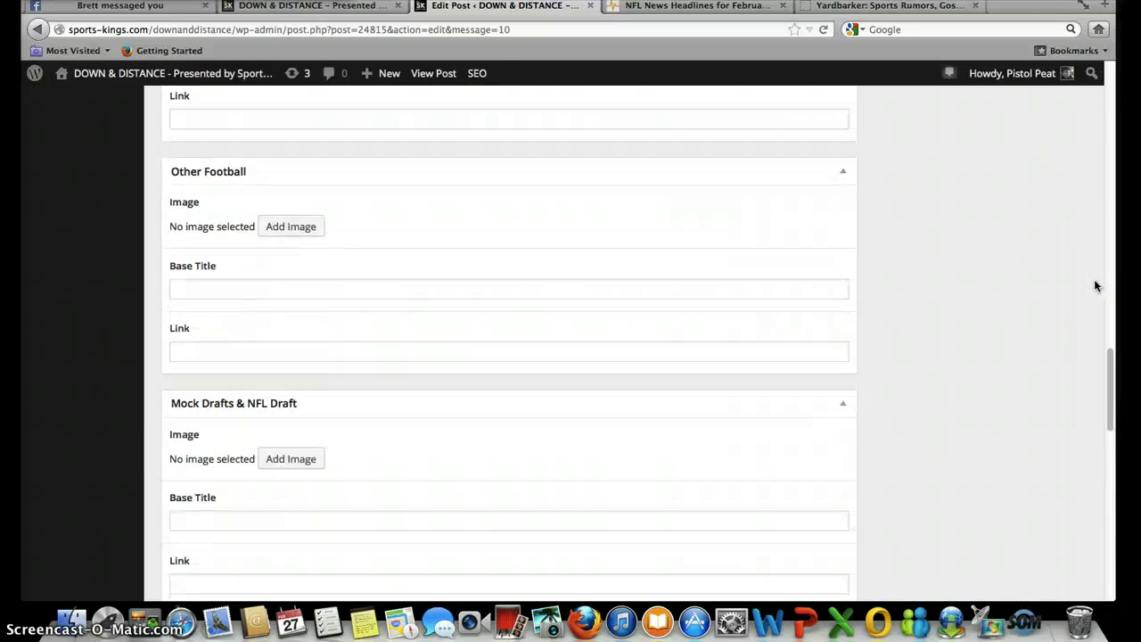
pyautogui.scroll(-5, 1096, 286)
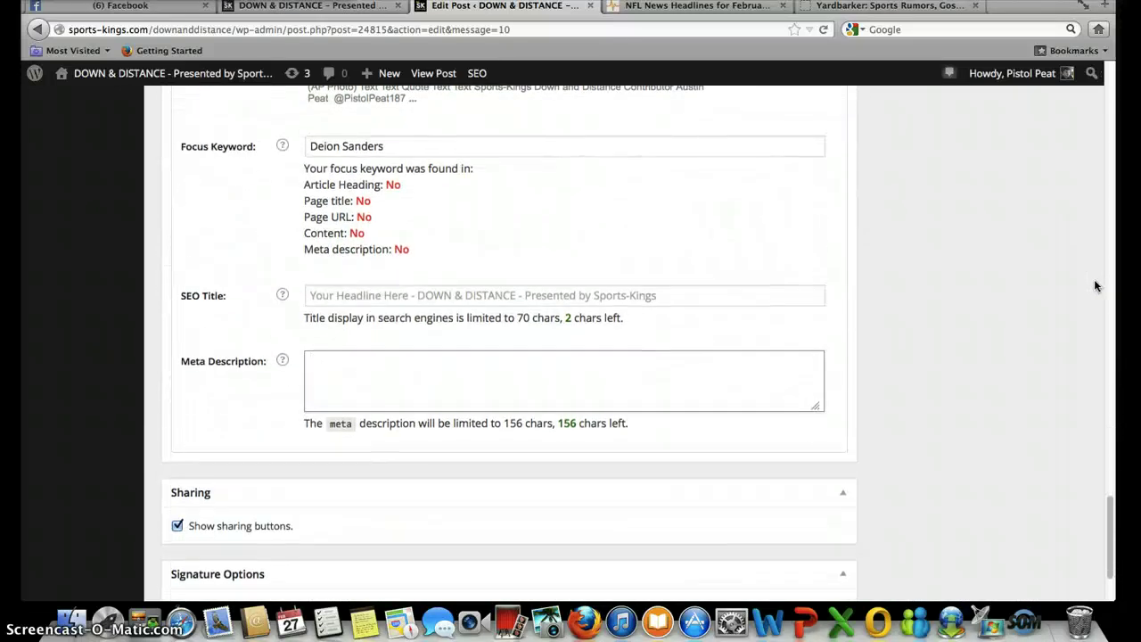
pyautogui.click(624, 390)
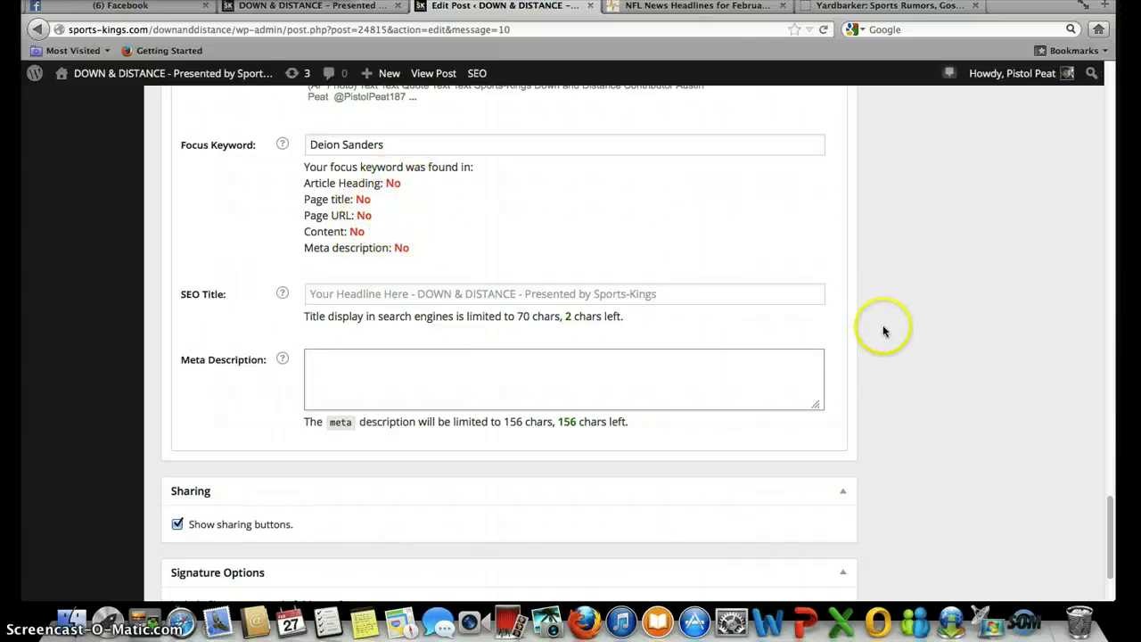
pyautogui.scroll(20, 999, 297)
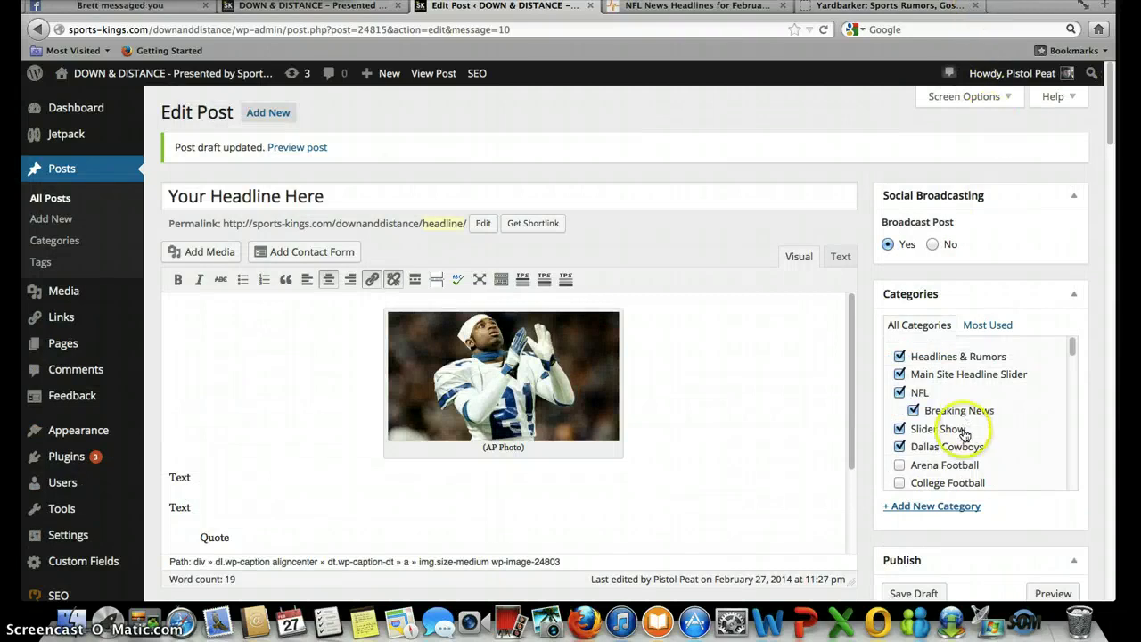
pyautogui.scroll(-5, 965, 435)
pyautogui.scroll(-1, 965, 435)
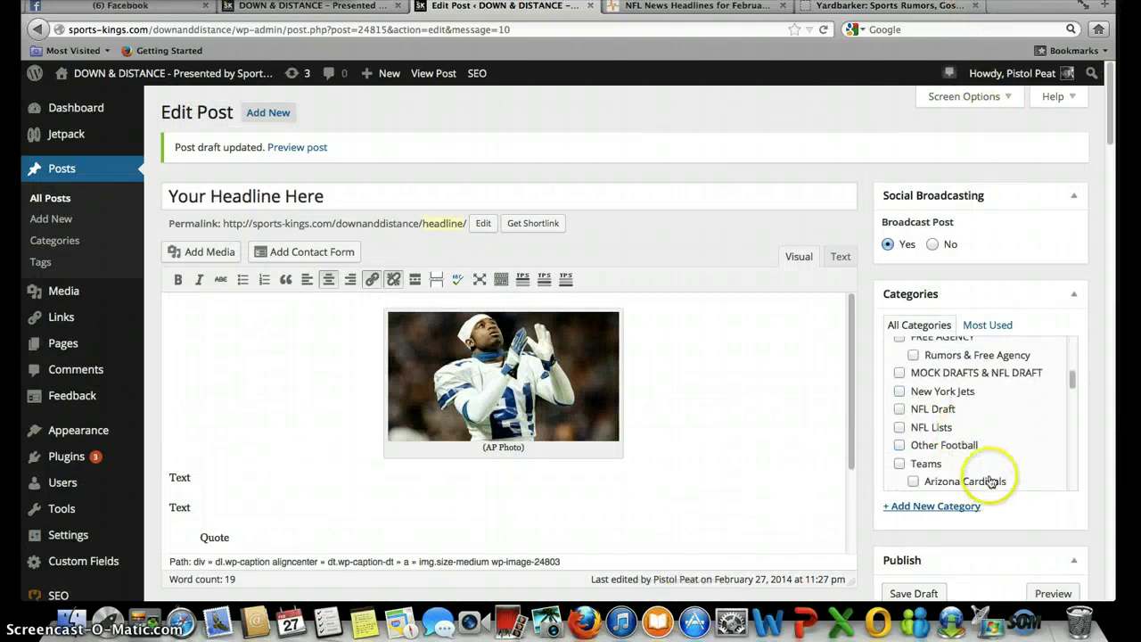
pyautogui.scroll(-15, 1100, 453)
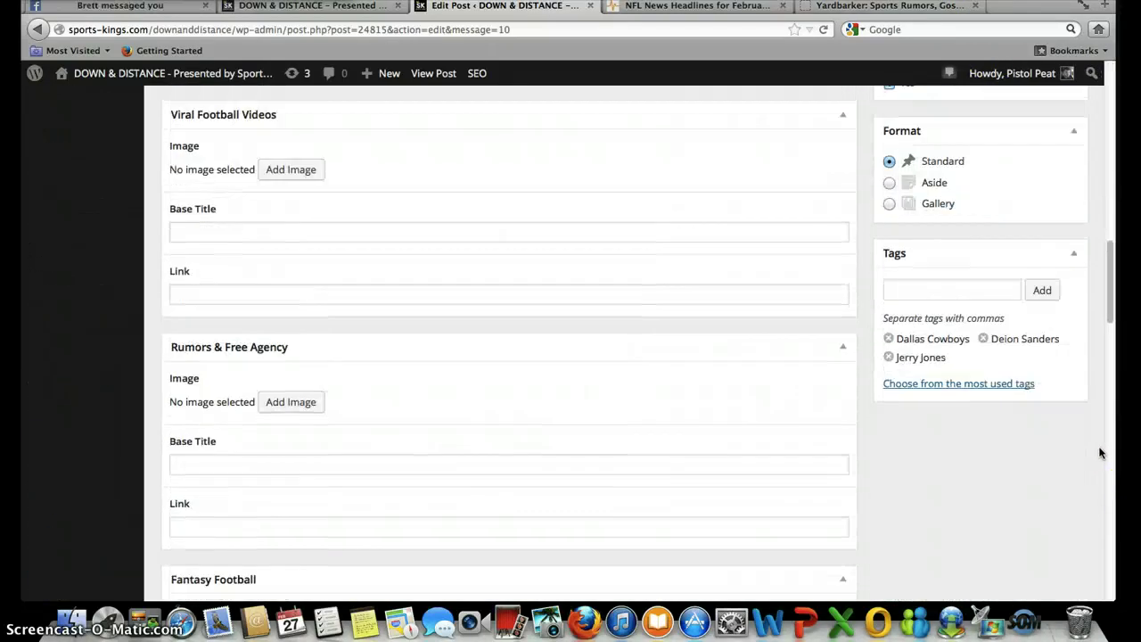
pyautogui.scroll(-15, 1100, 453)
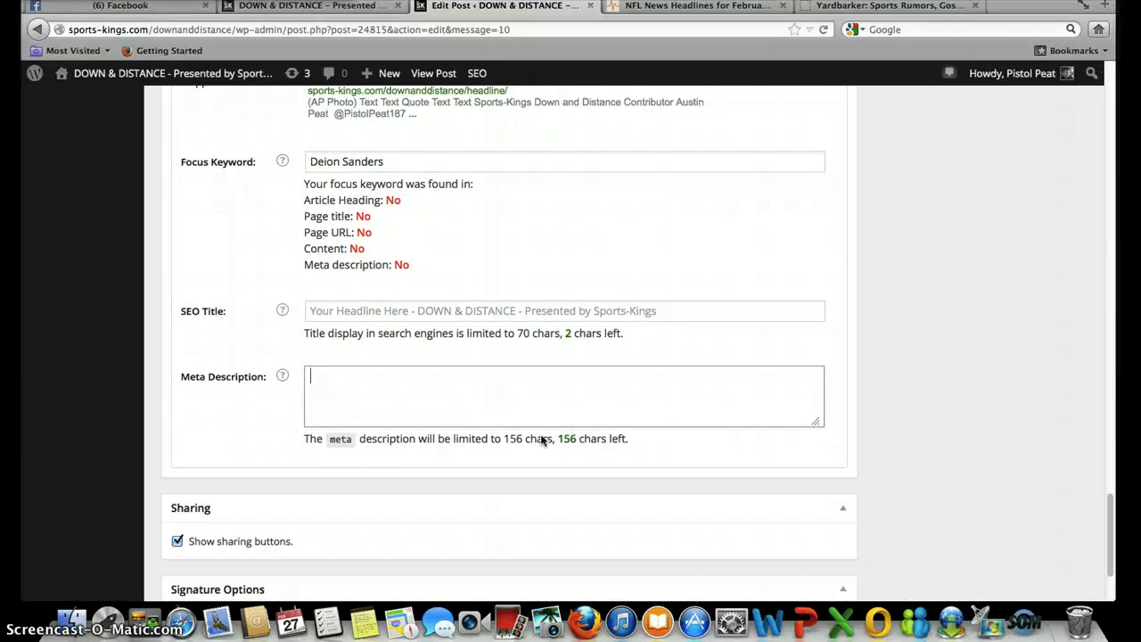
# - Finish the Yoast meta description so it reads 'Deion Sanders is a trol'
pyautogui.write('Deion Sanders is a tro')
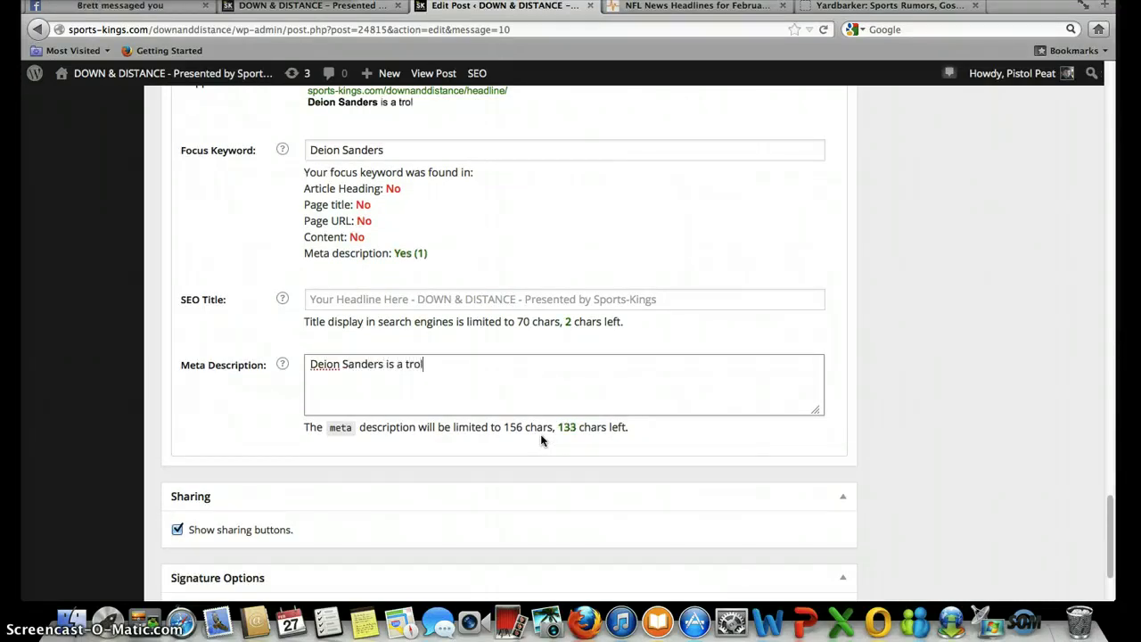
pyautogui.write('l')
pyautogui.click(854, 435)
pyautogui.click(1038, 405)
# - Save the post as a draft
pyautogui.scroll(15, 1037, 407)
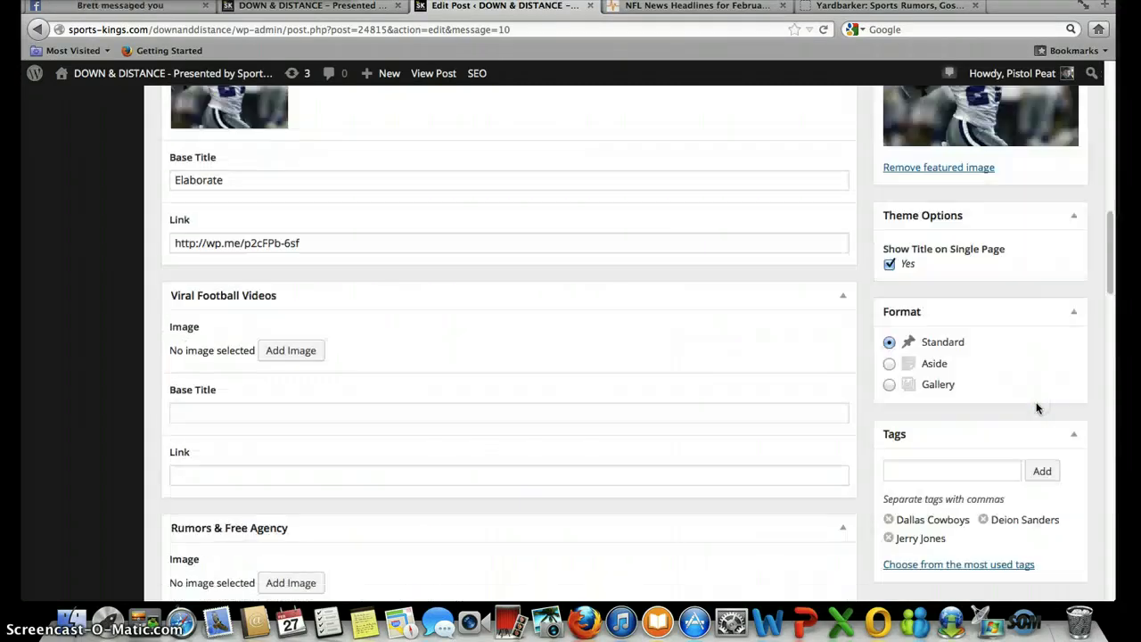
pyautogui.scroll(5, 1037, 406)
pyautogui.click(1032, 281)
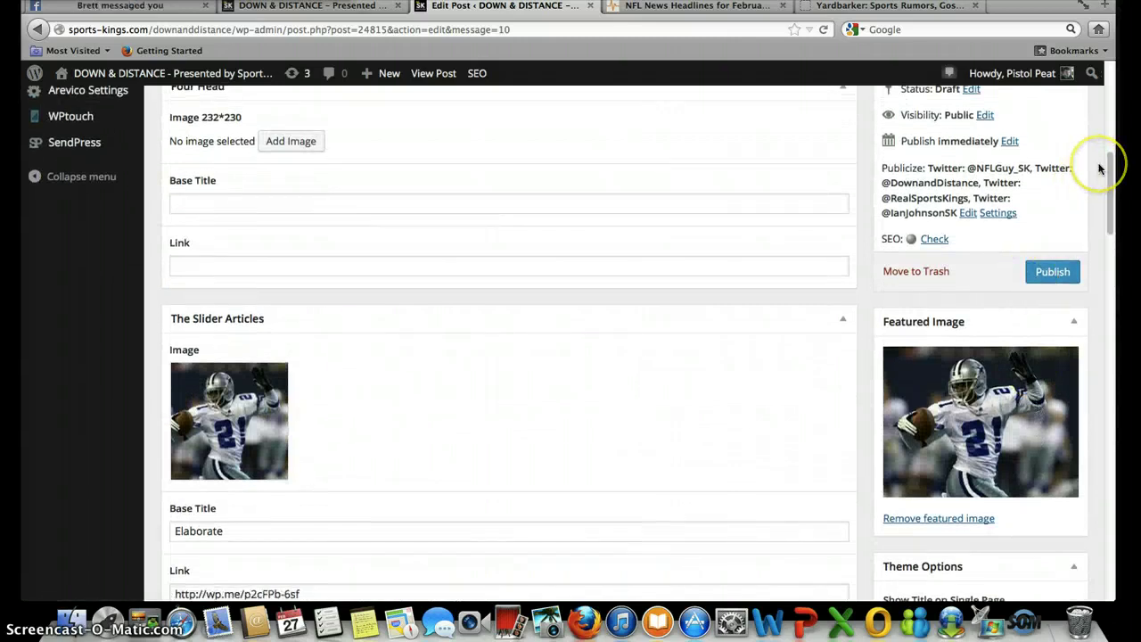
pyautogui.scroll(5, 1098, 170)
pyautogui.click(910, 295)
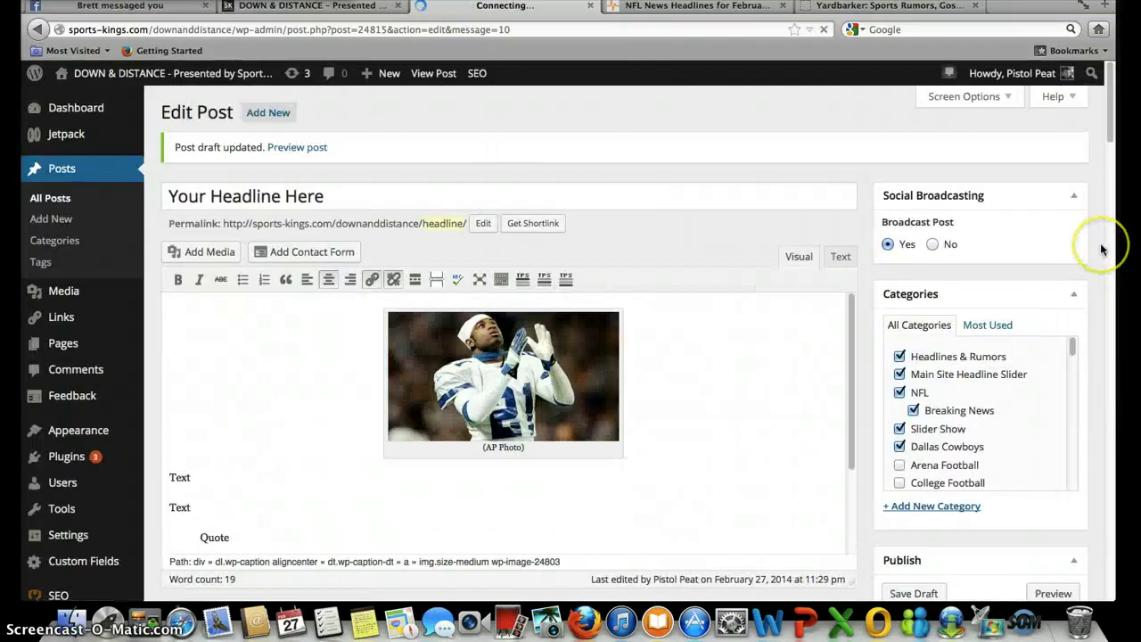
pyautogui.scroll(-3, 1100, 243)
pyautogui.scroll(-5, 1101, 243)
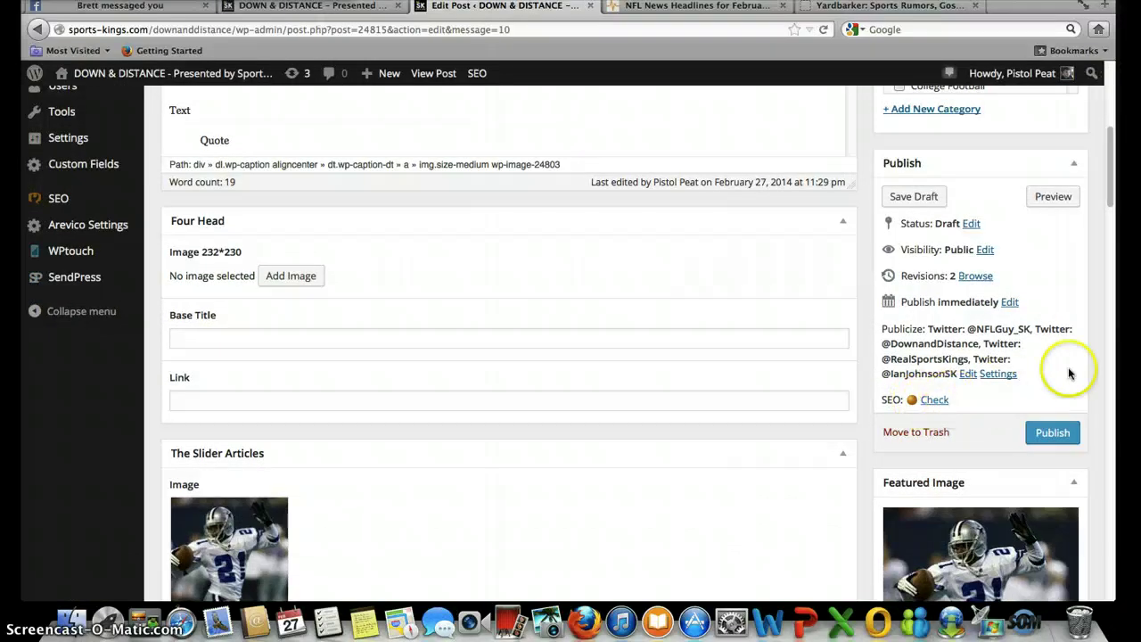
pyautogui.scroll(-15, 1094, 355)
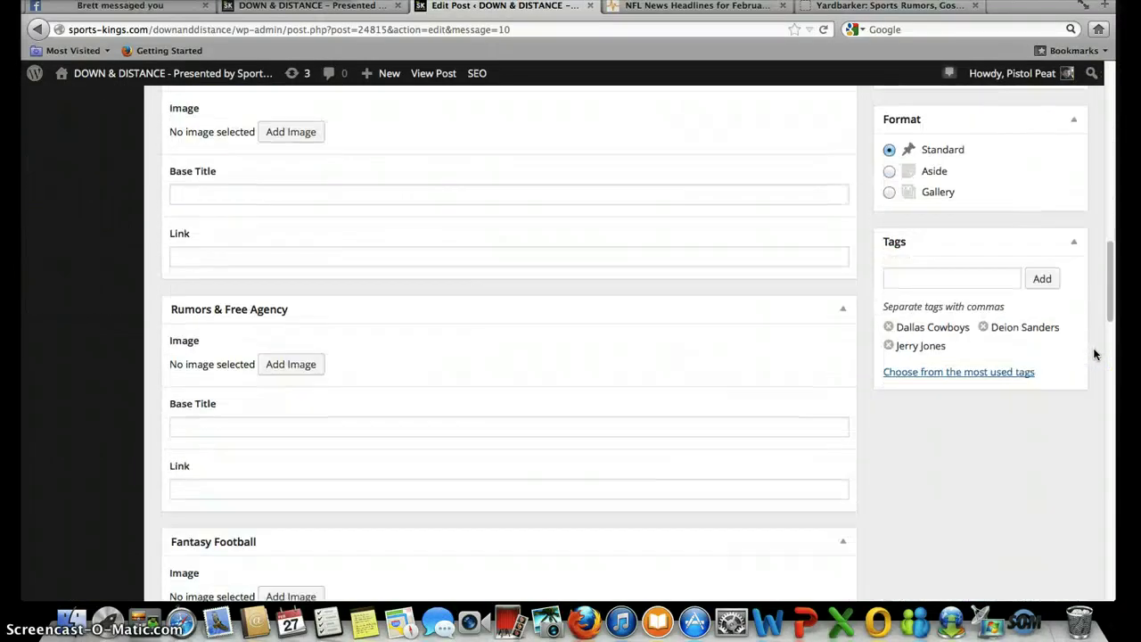
pyautogui.scroll(-15, 1096, 355)
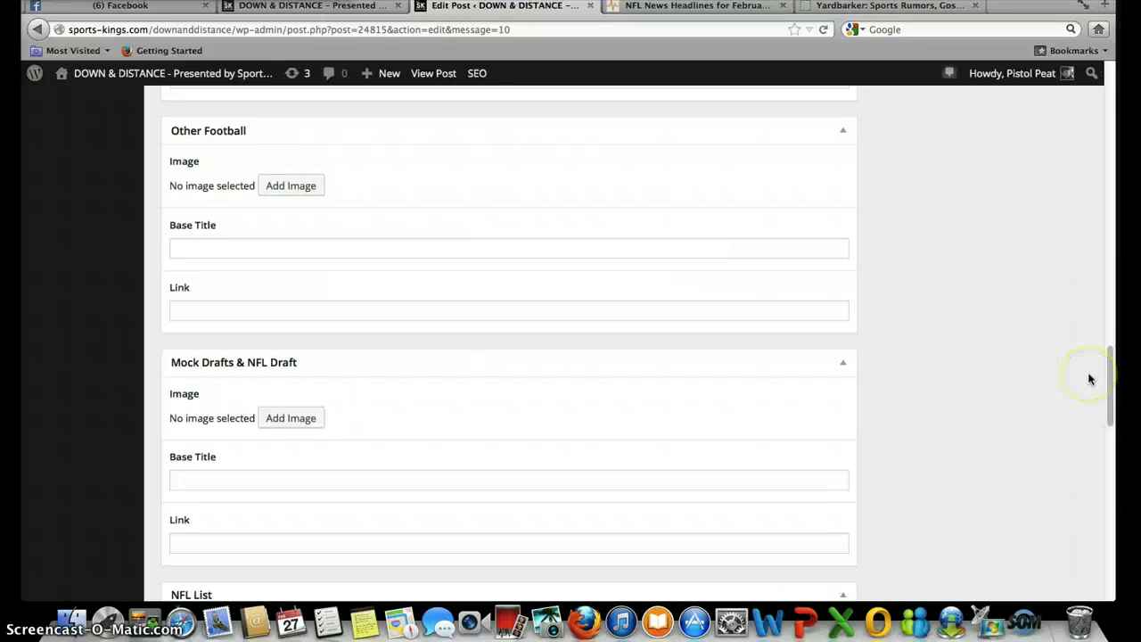
pyautogui.scroll(-8, 1090, 378)
pyautogui.scroll(2, 1090, 378)
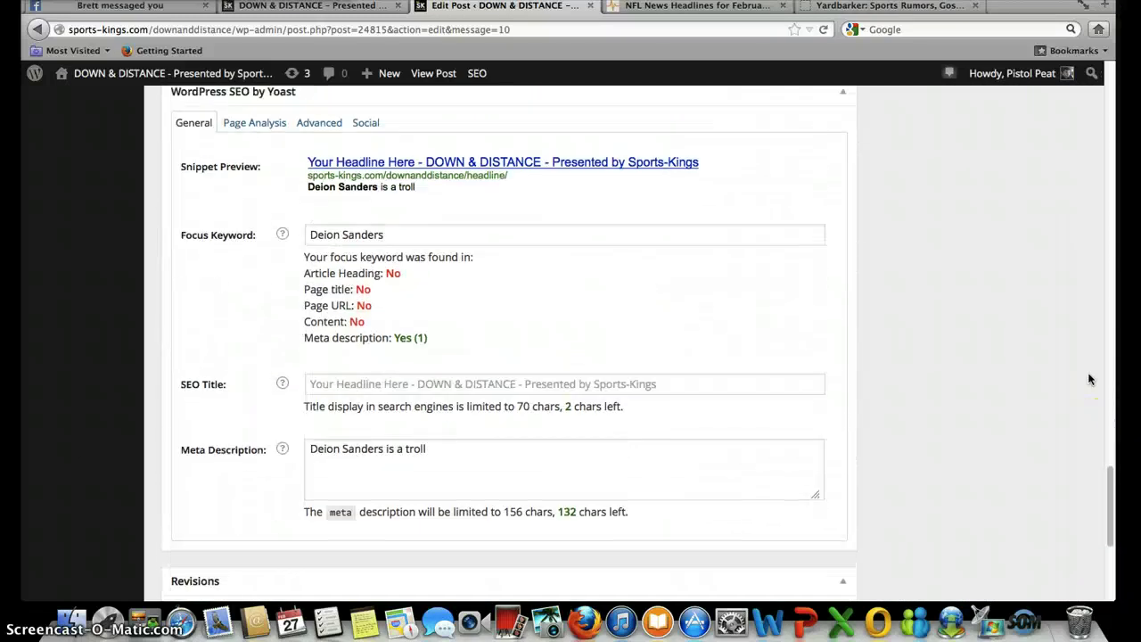
pyautogui.click(414, 385)
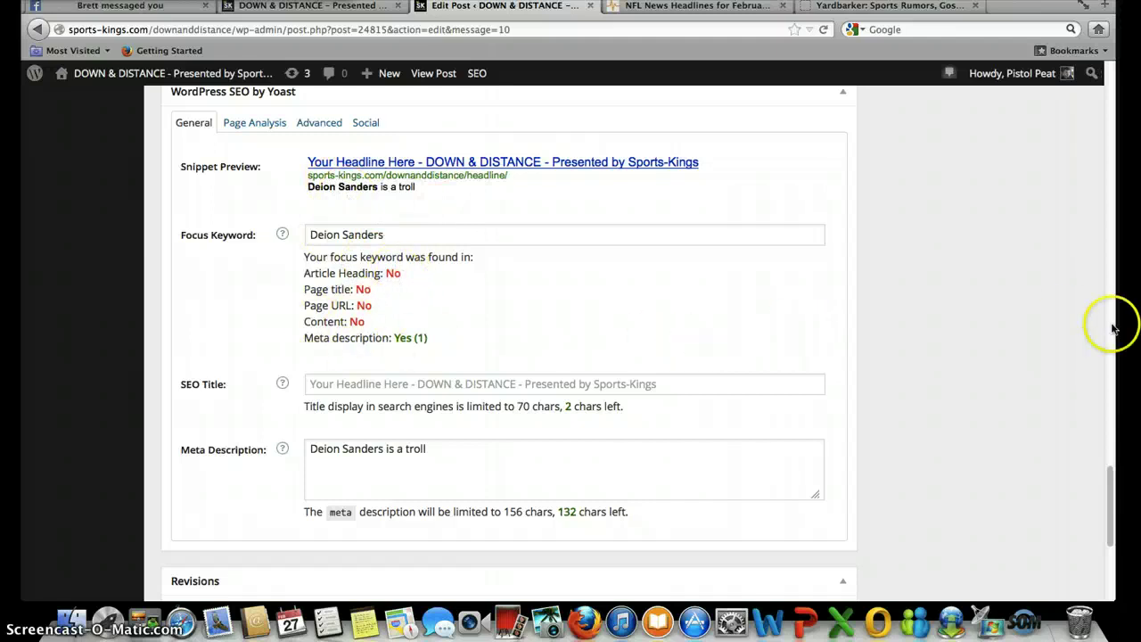
pyautogui.scroll(20, 1018, 347)
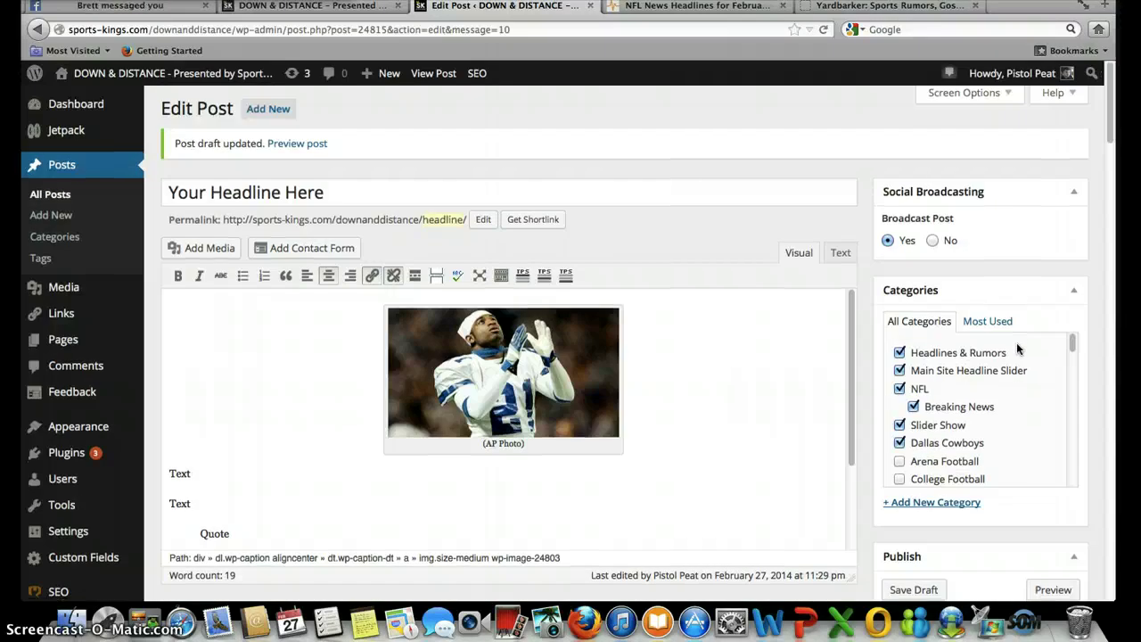
pyautogui.scroll(-5, 1018, 347)
pyautogui.scroll(-4, 1018, 348)
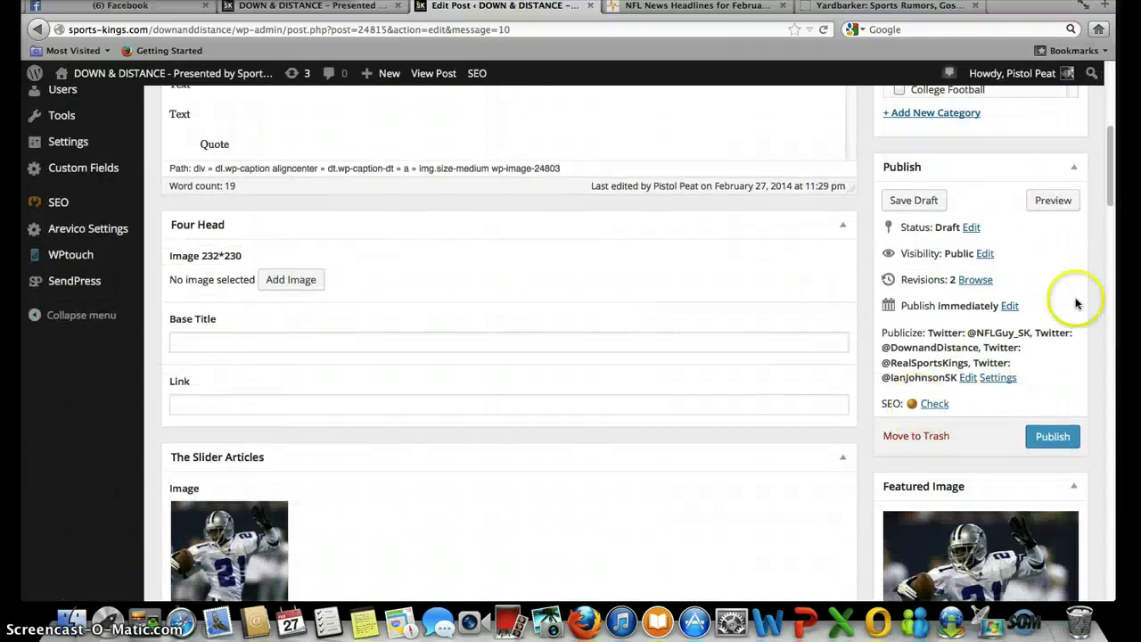
pyautogui.scroll(7, 1101, 283)
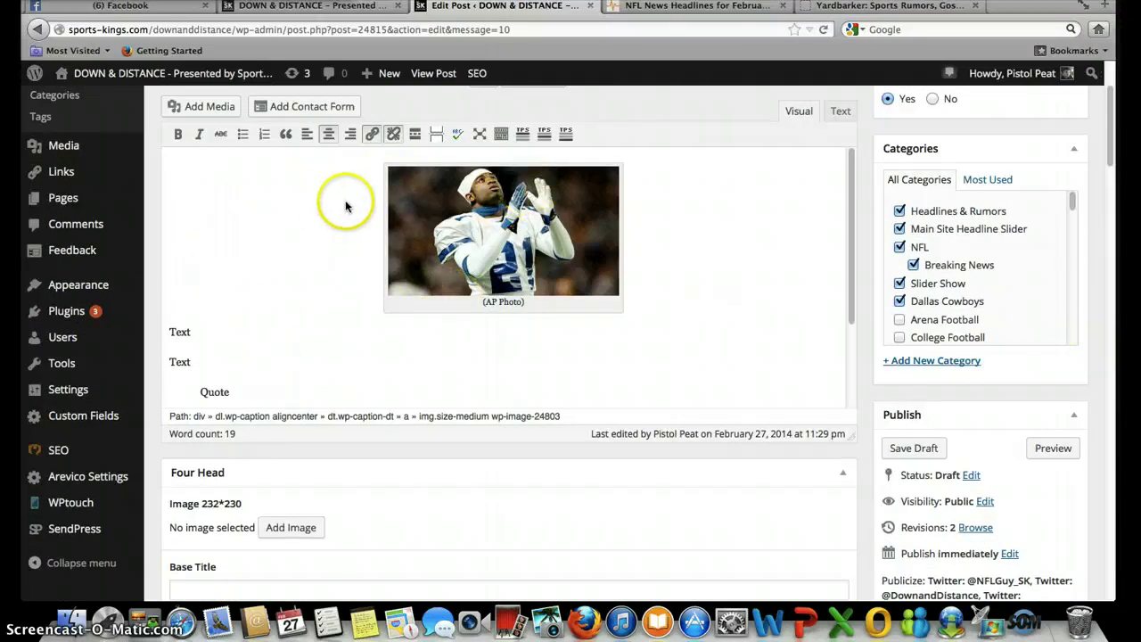
# - Expand the Deion Sanders Cowboys headline in NFL Headlines and open its full article
pyautogui.click(645, 9)
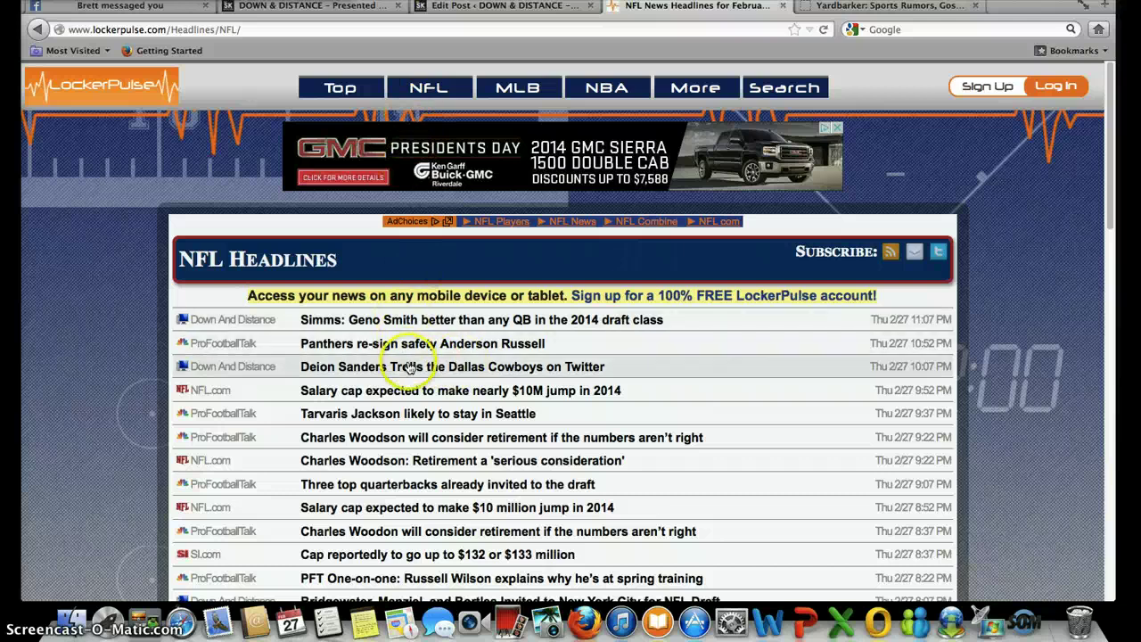
pyautogui.click(413, 368)
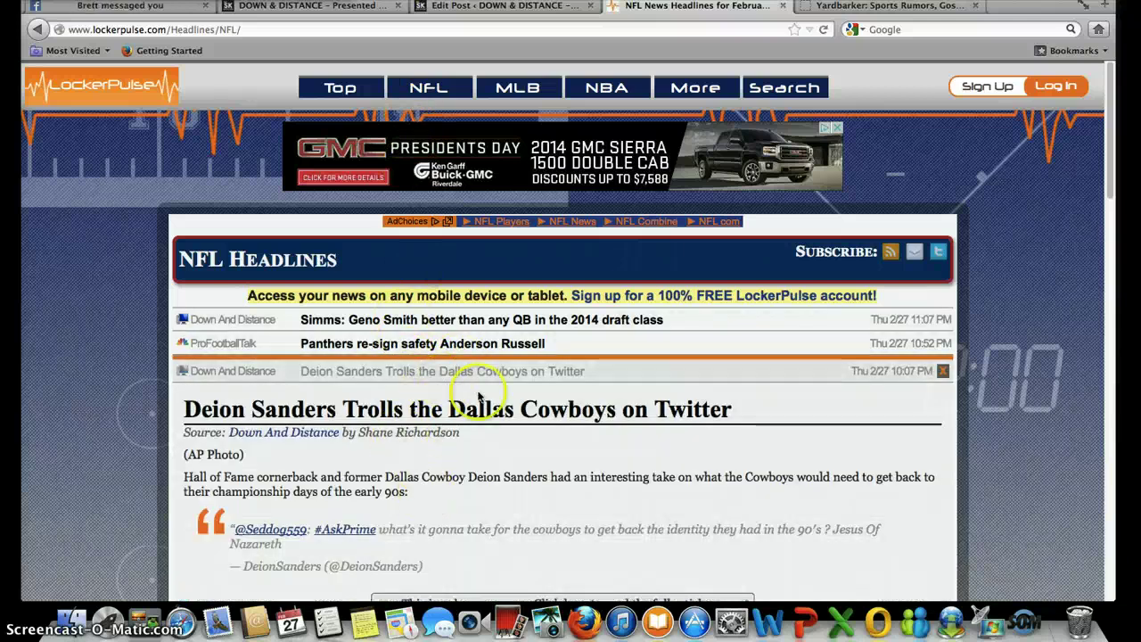
pyautogui.scroll(-5, 420, 562)
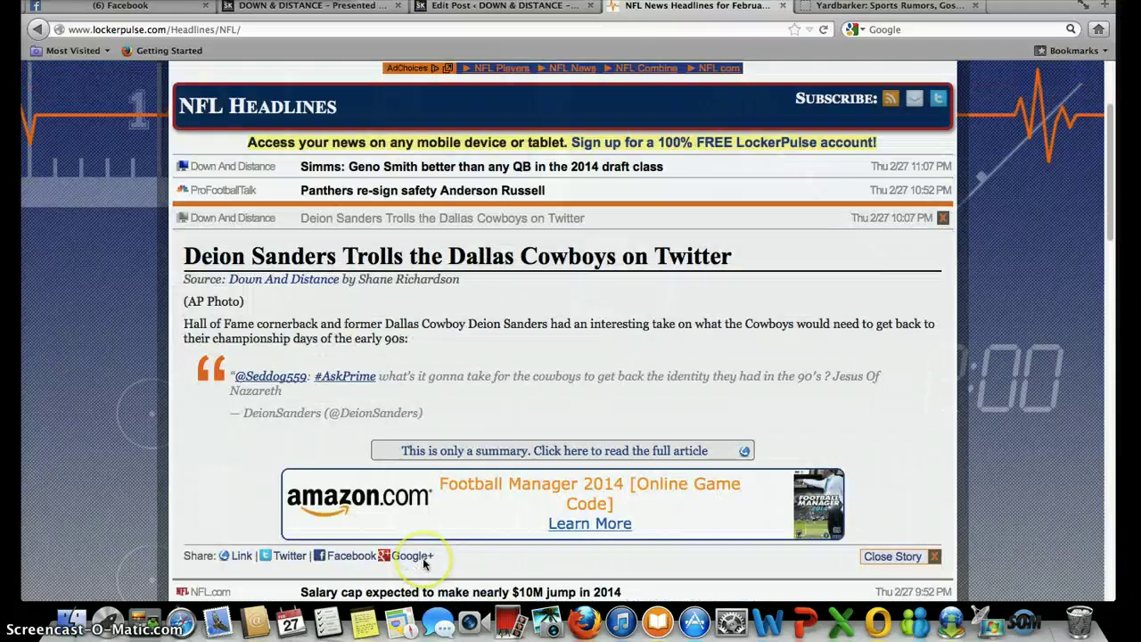
pyautogui.click(542, 425)
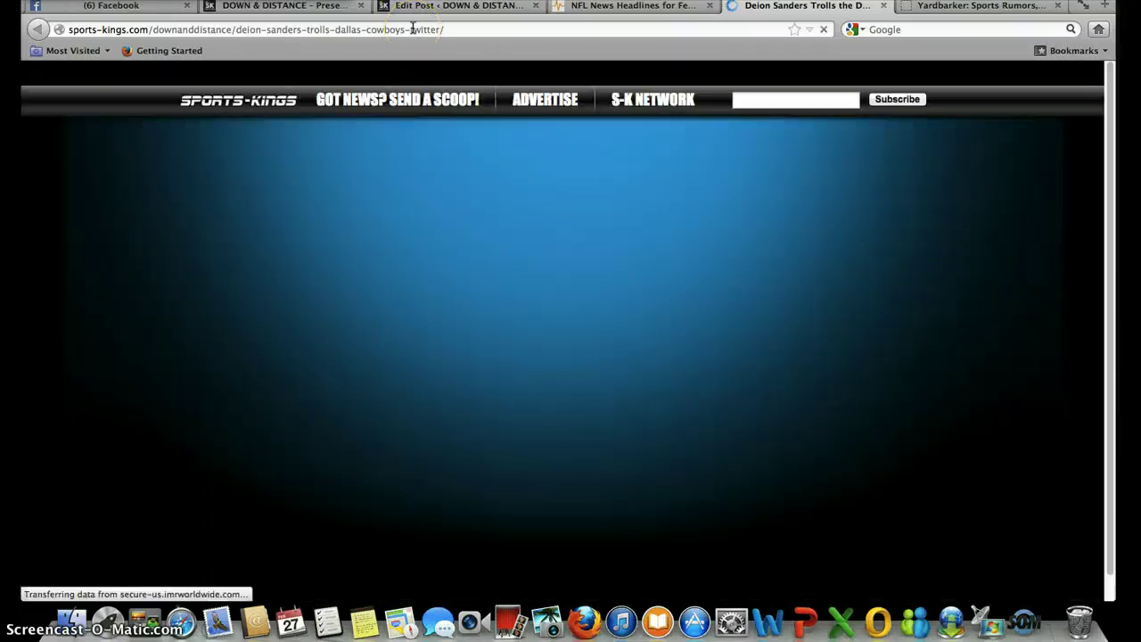
# - Copy the live Deion Sanders article's URL from the address bar and return to the Edit Post draft
pyautogui.rightClick(413, 28)
pyautogui.press('cmd+c')
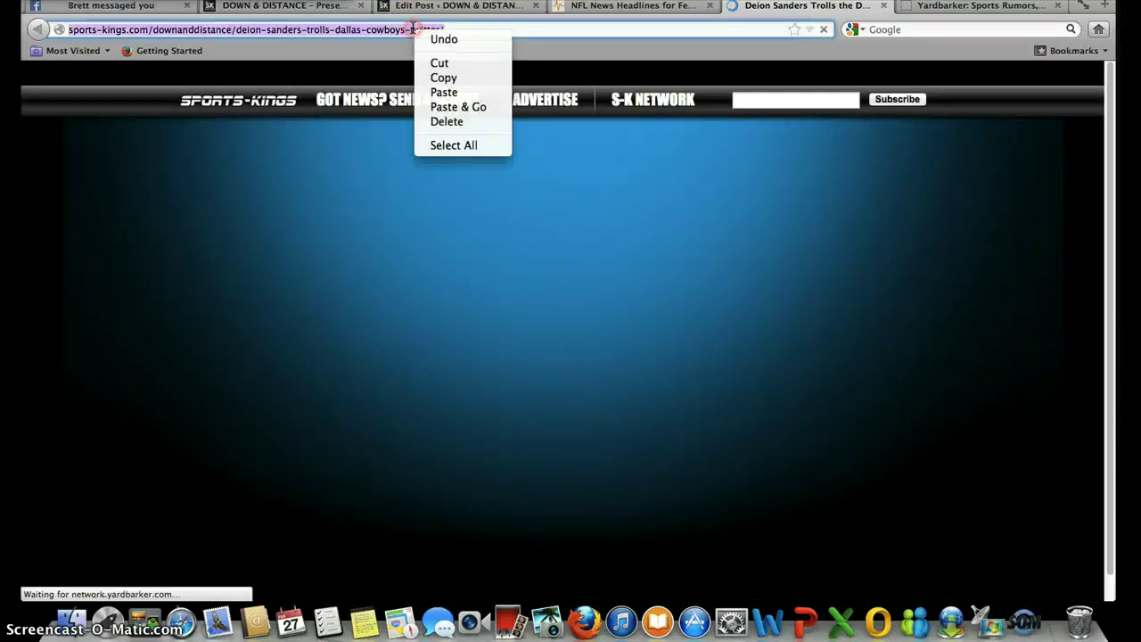
pyautogui.click(443, 79)
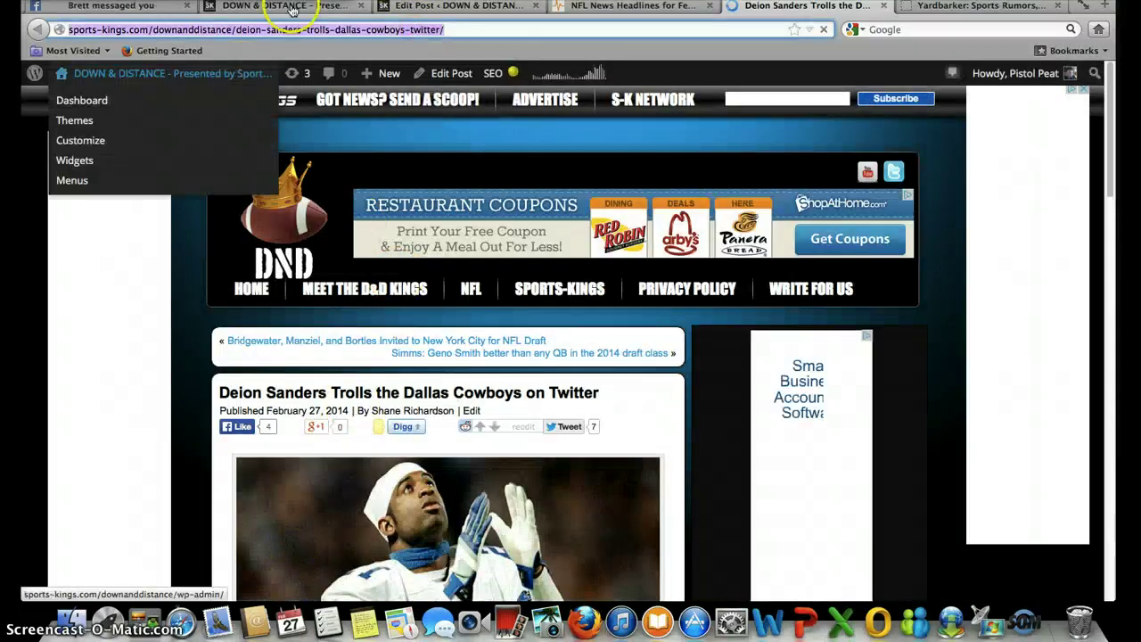
pyautogui.click(285, 5)
pyautogui.moveTo(401, 163)
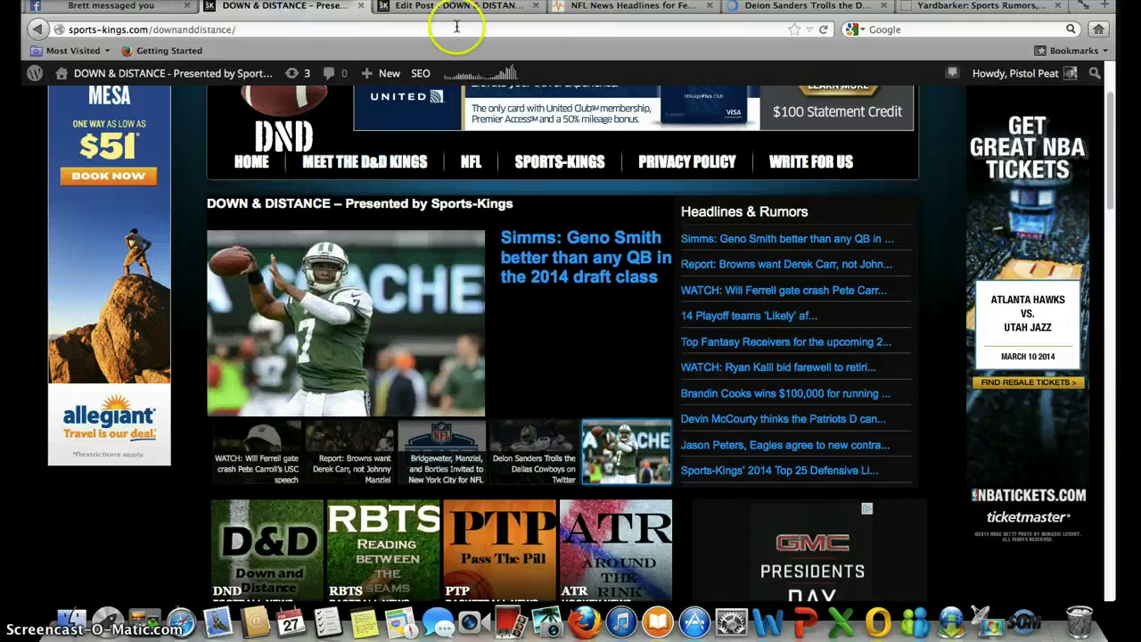
pyautogui.click(423, 7)
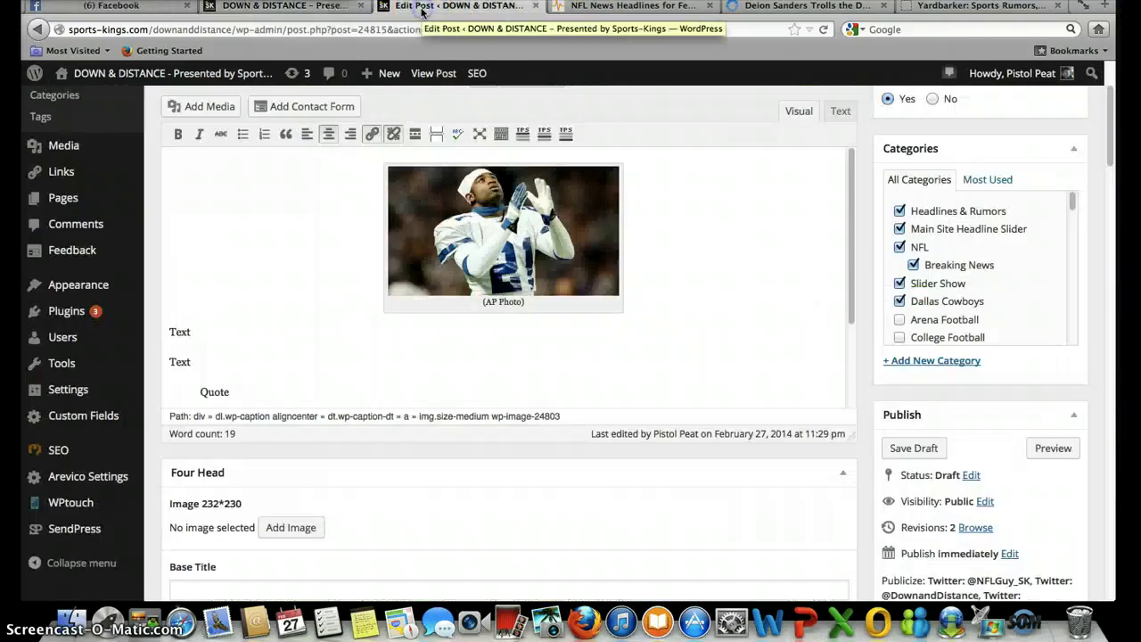
# - Hyperlink the first 'Text' word under the (AP Photo) image to the pasted Deion Sanders article URL
pyautogui.doubleClick(193, 336)
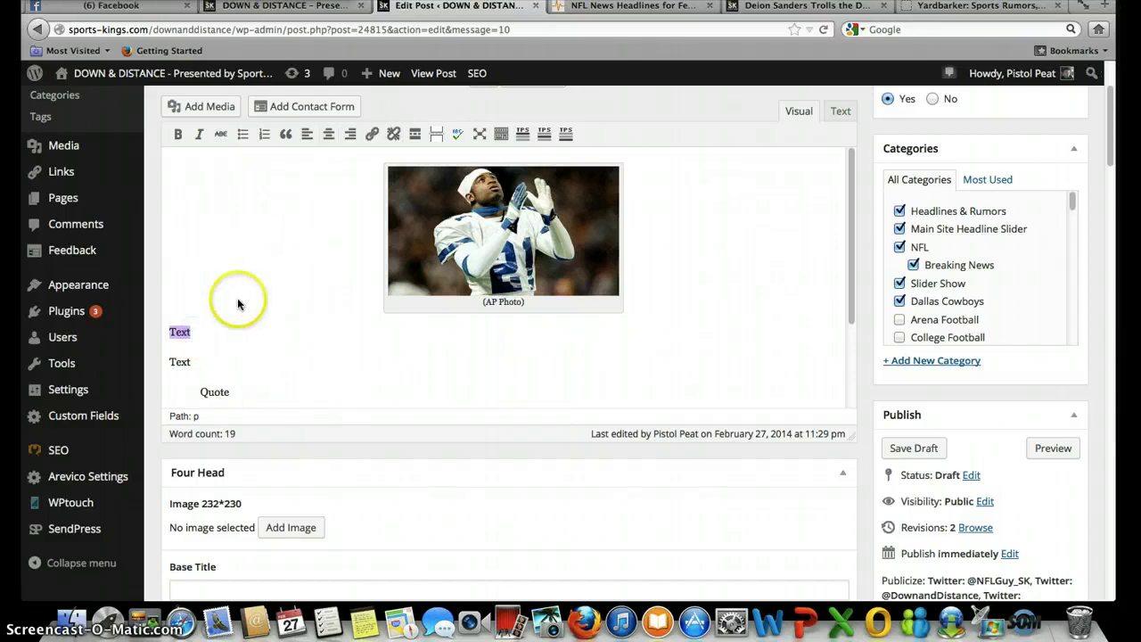
pyautogui.click(373, 134)
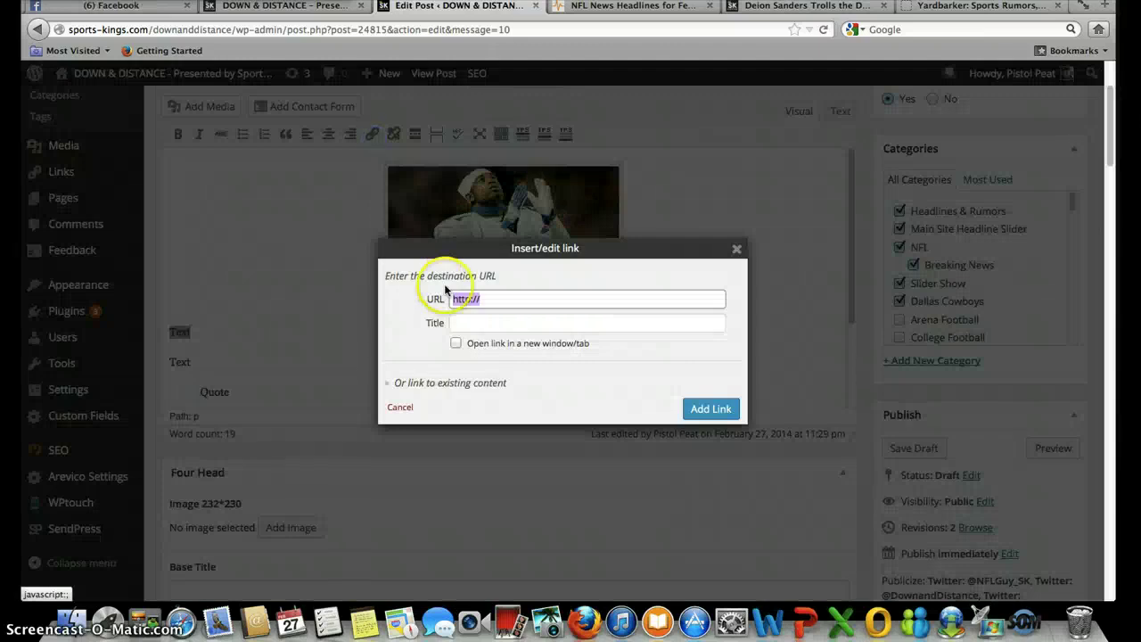
pyautogui.rightClick(501, 299)
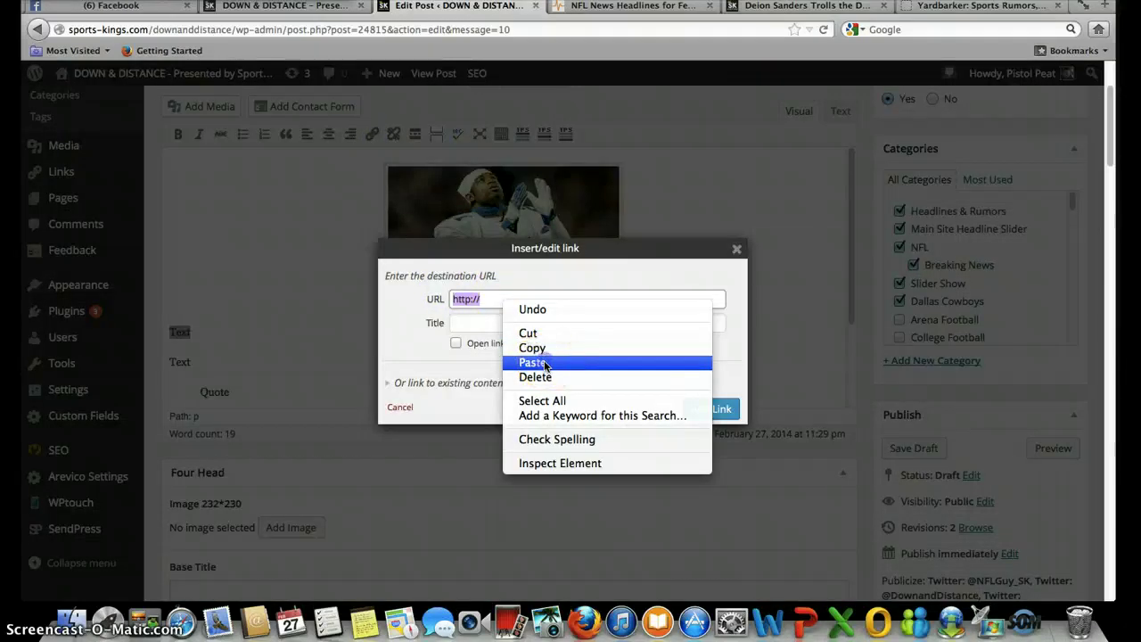
pyautogui.click(535, 361)
pyautogui.click(714, 410)
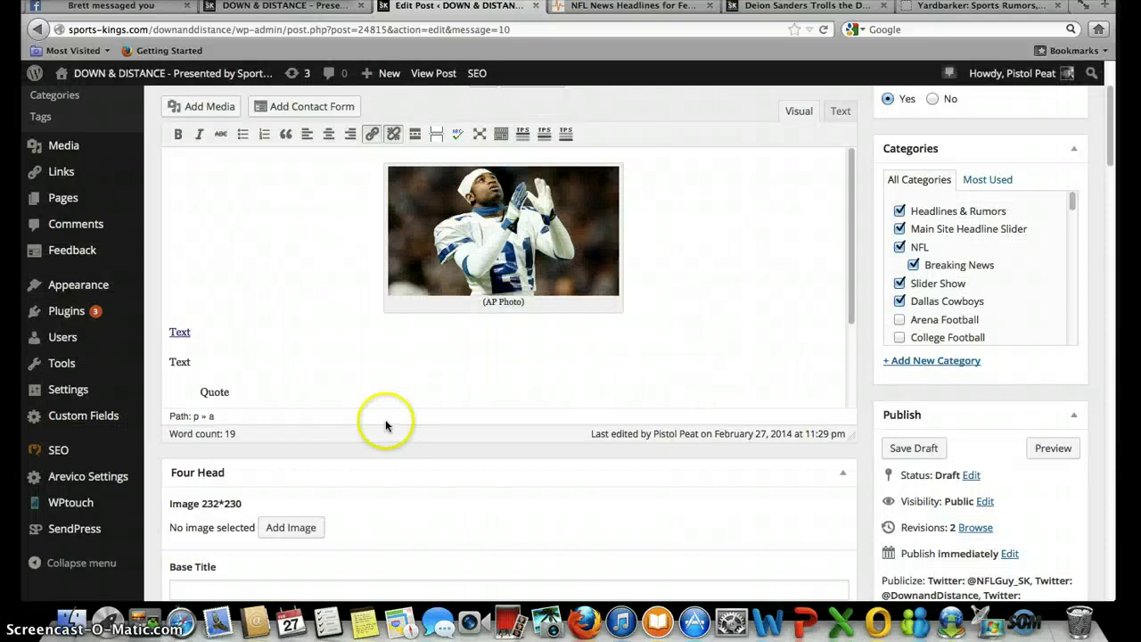
pyautogui.click(228, 359)
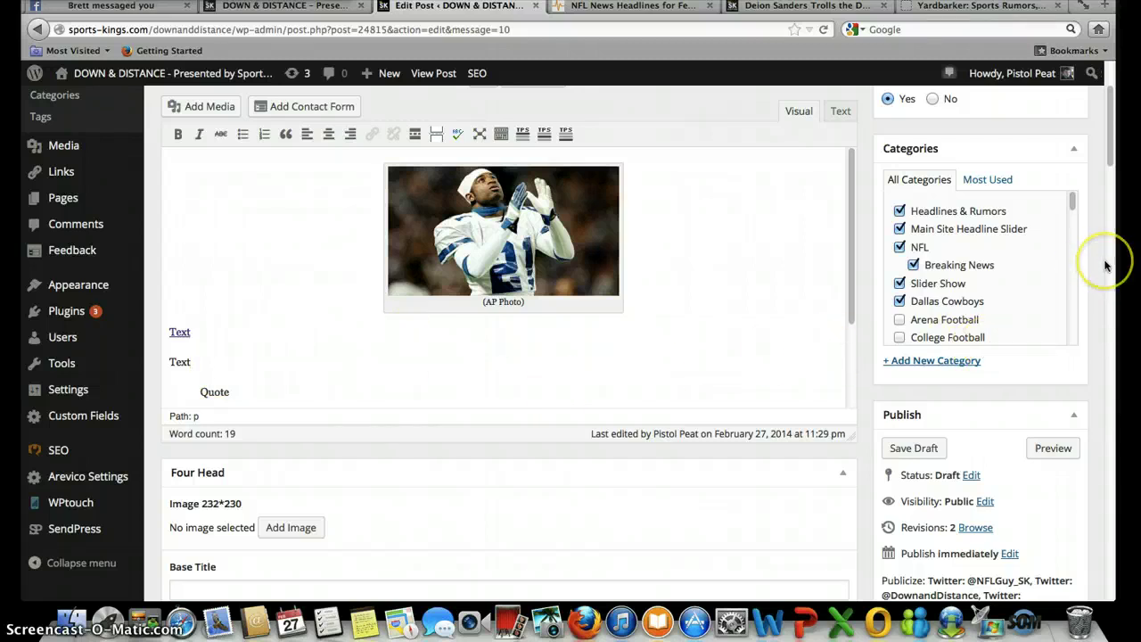
pyautogui.scroll(3, 1106, 265)
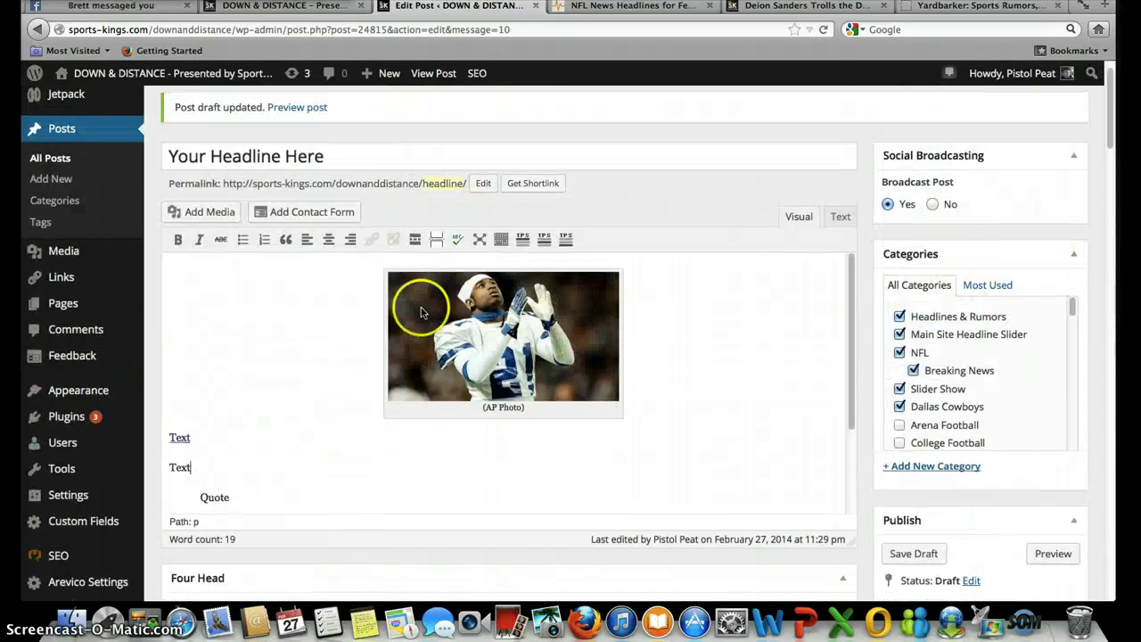
pyautogui.click(459, 241)
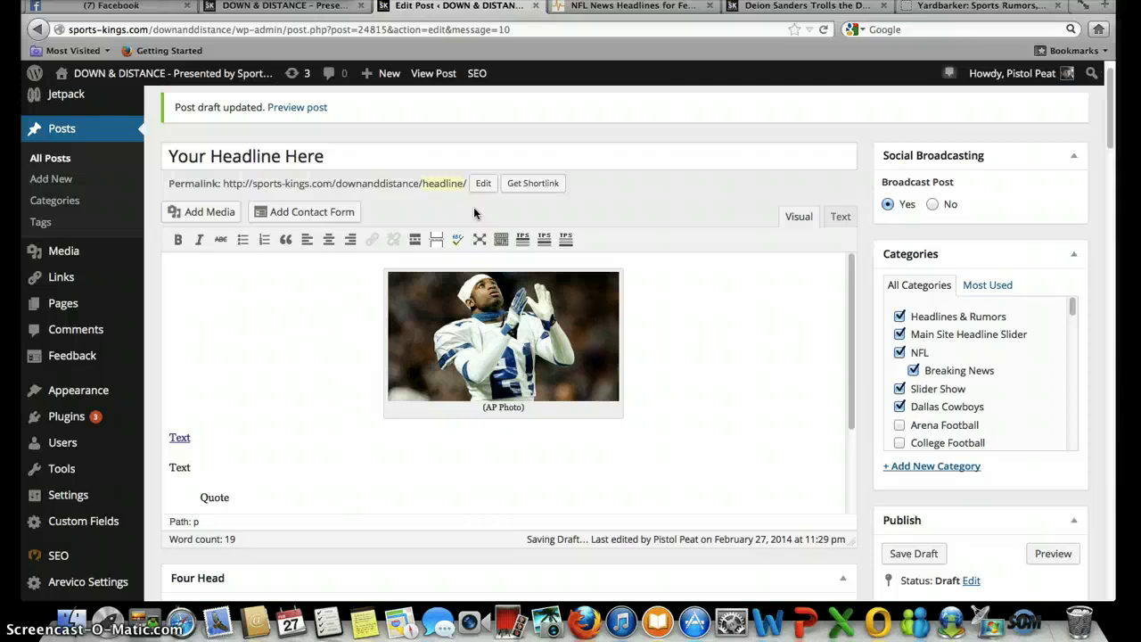
pyautogui.click(750, 338)
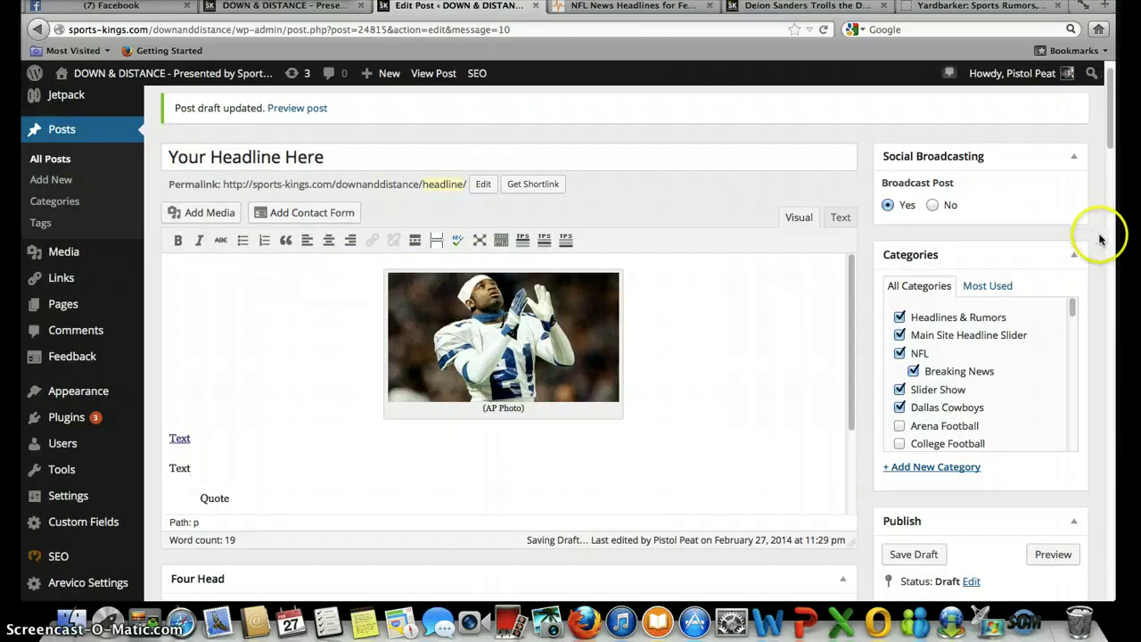
pyautogui.scroll(-3, 1100, 237)
pyautogui.scroll(-15, 1100, 241)
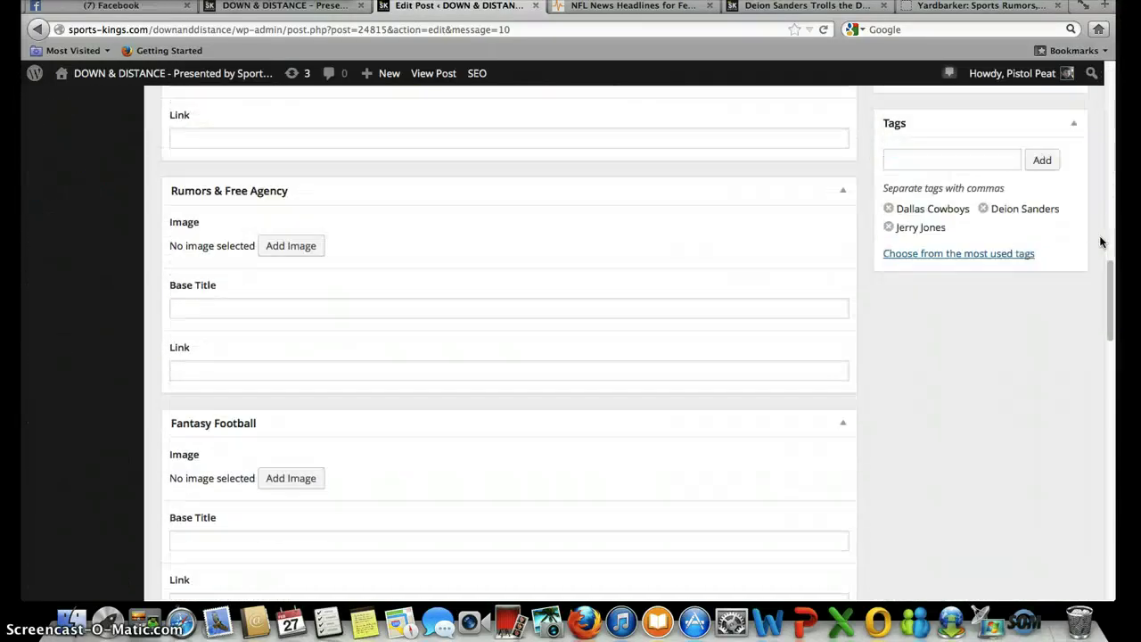
pyautogui.scroll(-4, 1101, 242)
pyautogui.scroll(10, 1100, 241)
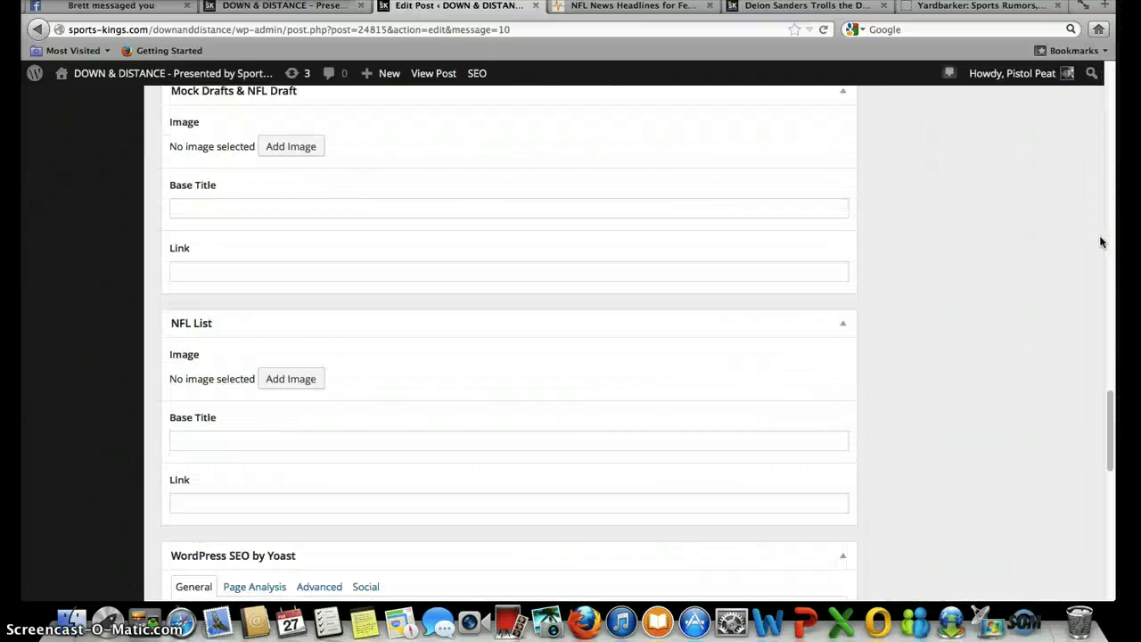
pyautogui.scroll(9, 1100, 241)
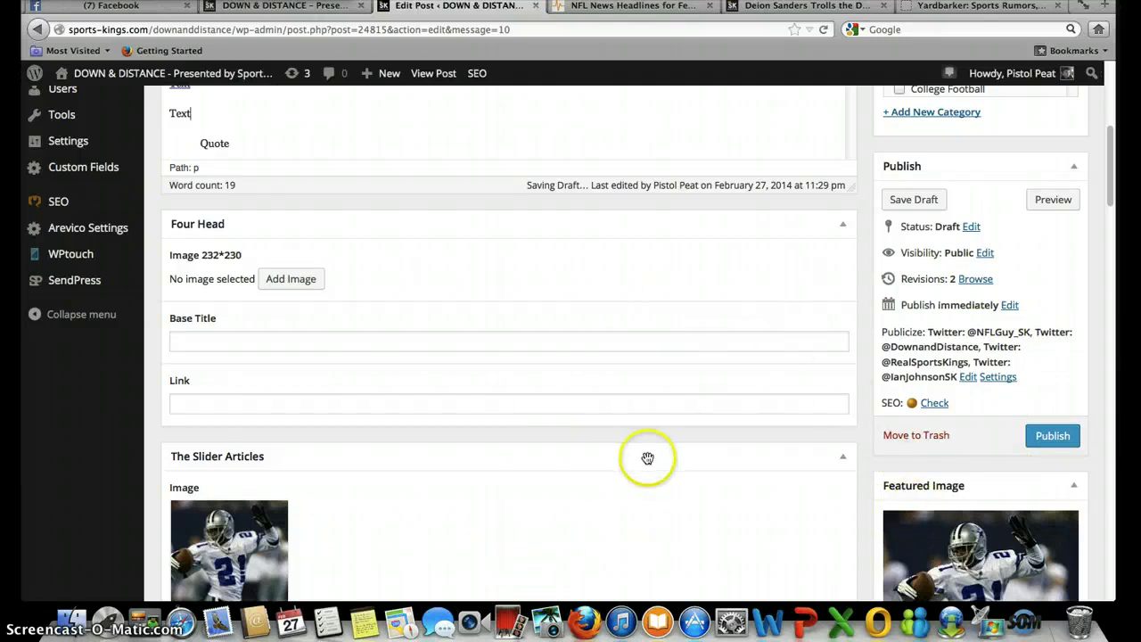
pyautogui.click(326, 7)
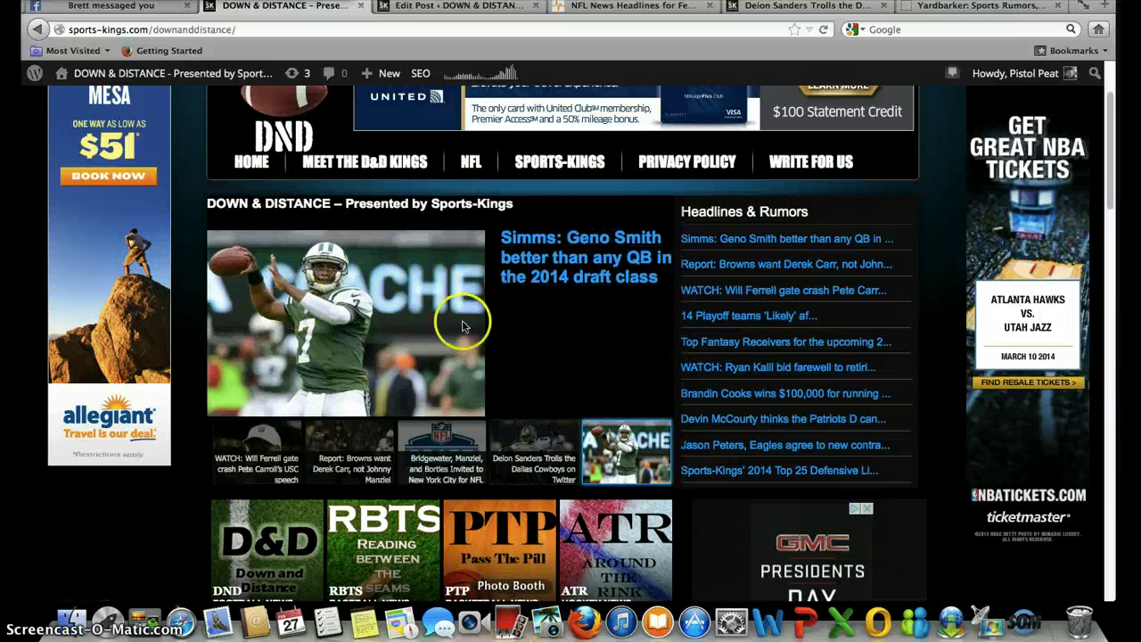
pyautogui.click(435, 7)
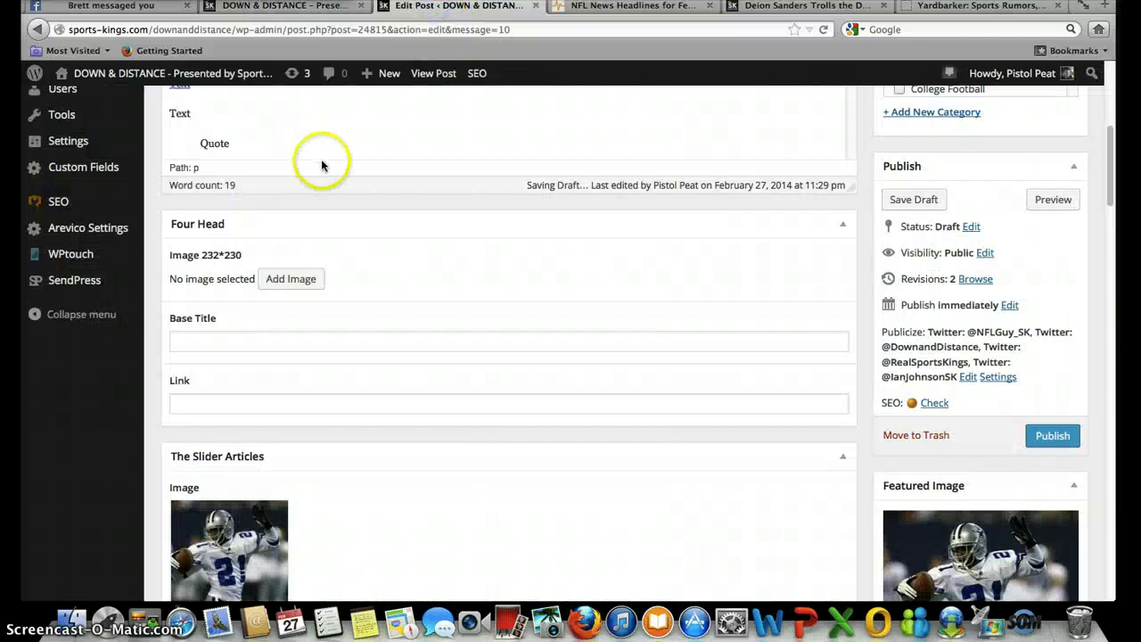
pyautogui.scroll(5, 326, 170)
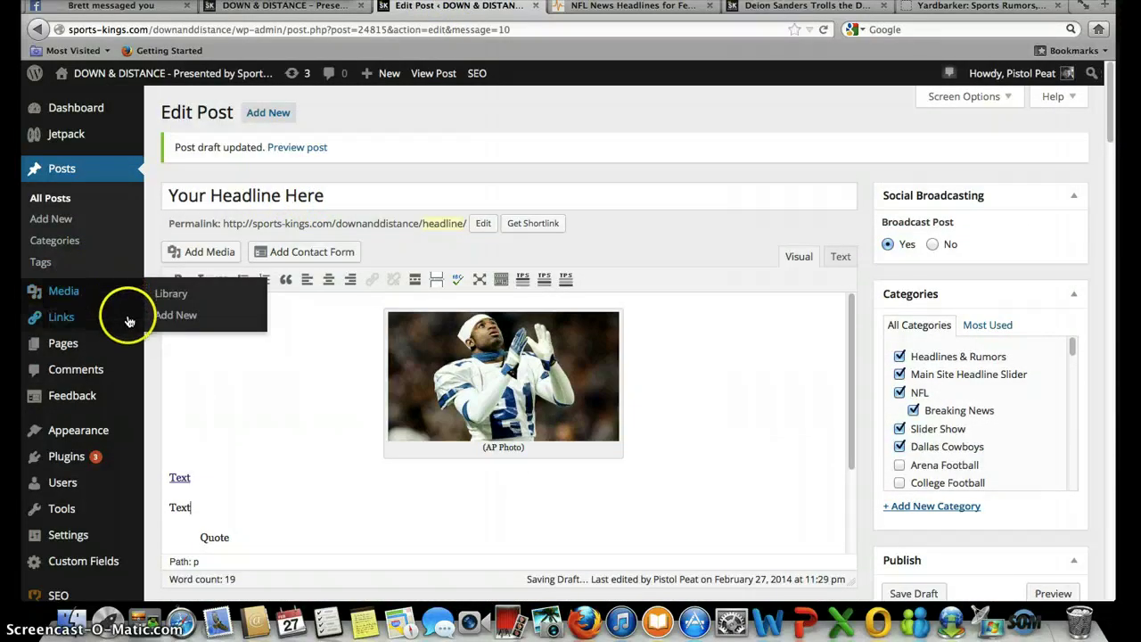
pyautogui.scroll(-15, 157, 425)
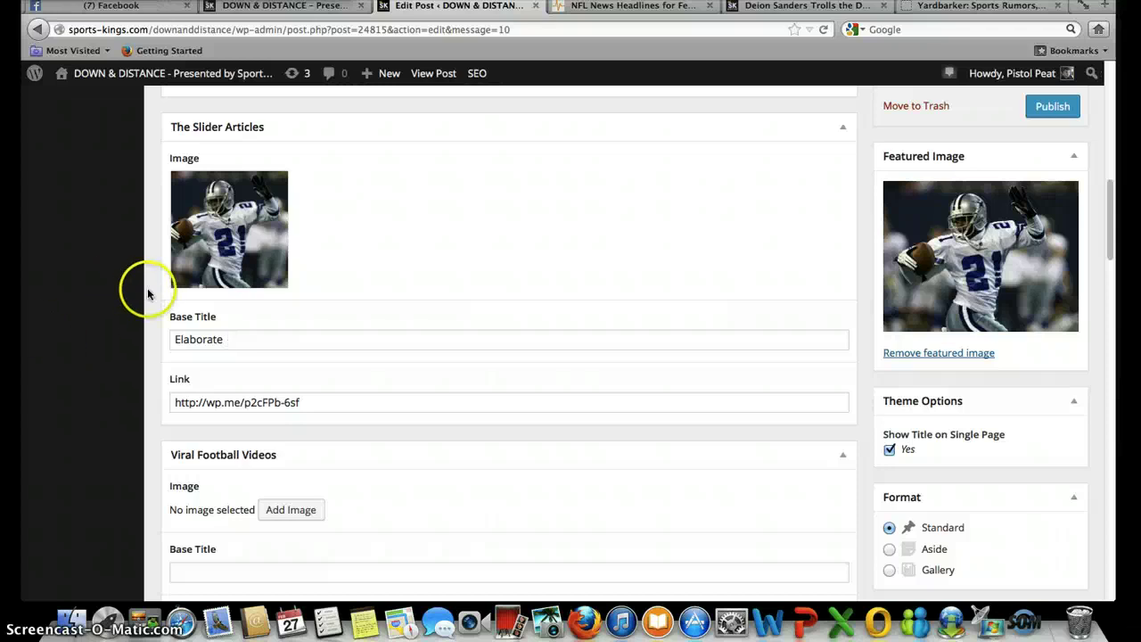
pyautogui.scroll(-5, 156, 308)
pyautogui.scroll(15, 155, 308)
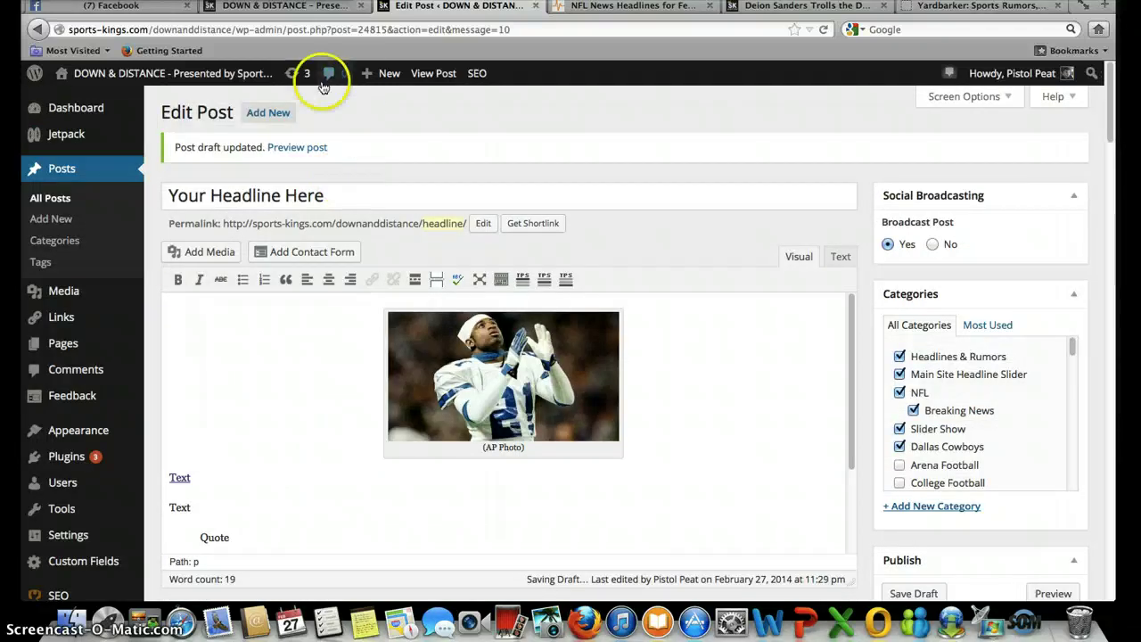
pyautogui.moveTo(103, 356)
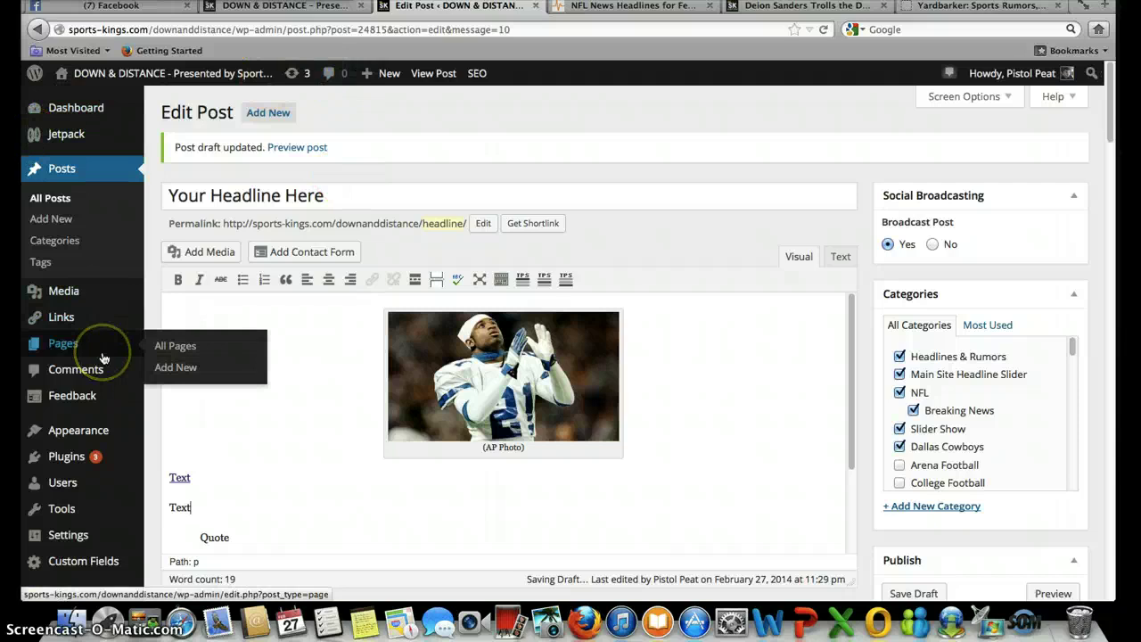